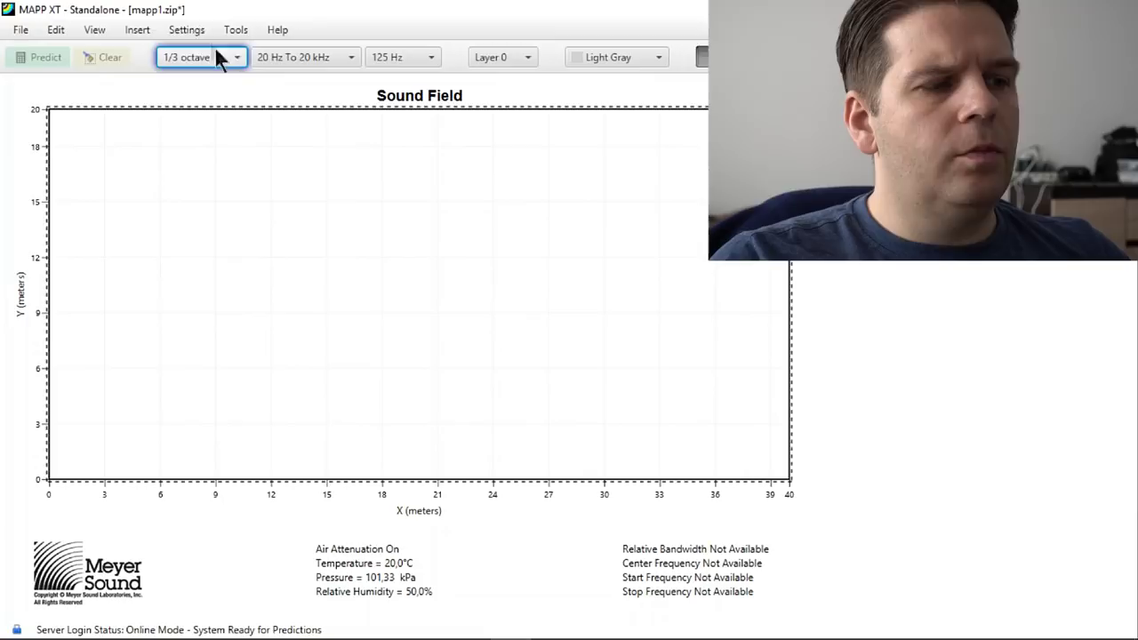
- Open the prediction plane settings and set the plane's width to 100 m
right_click(593, 226)
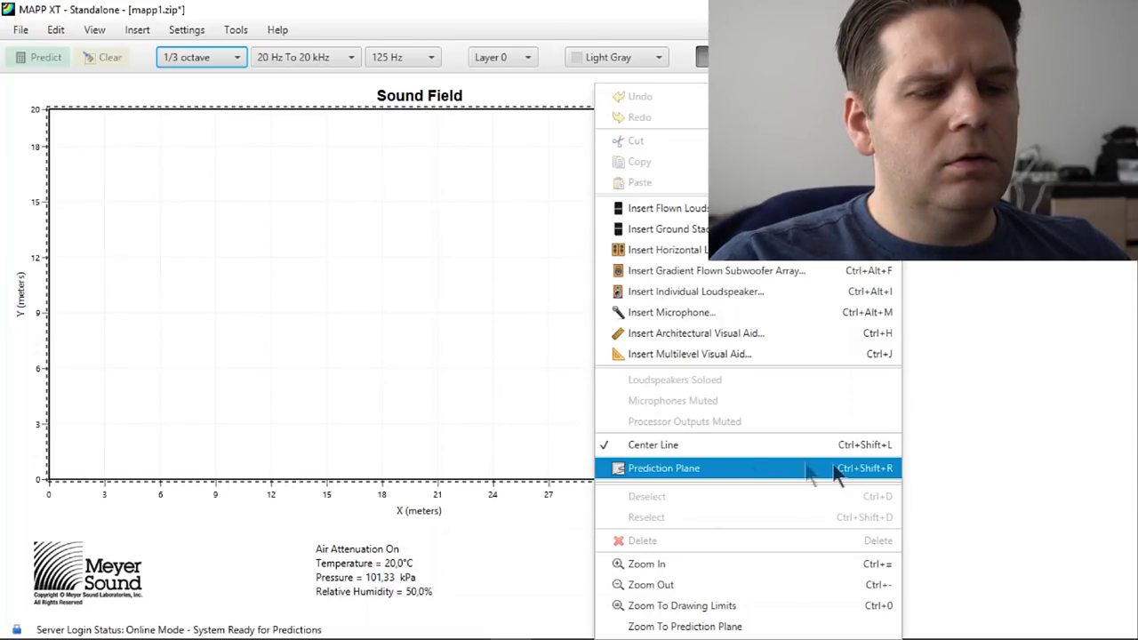
left_click(734, 471)
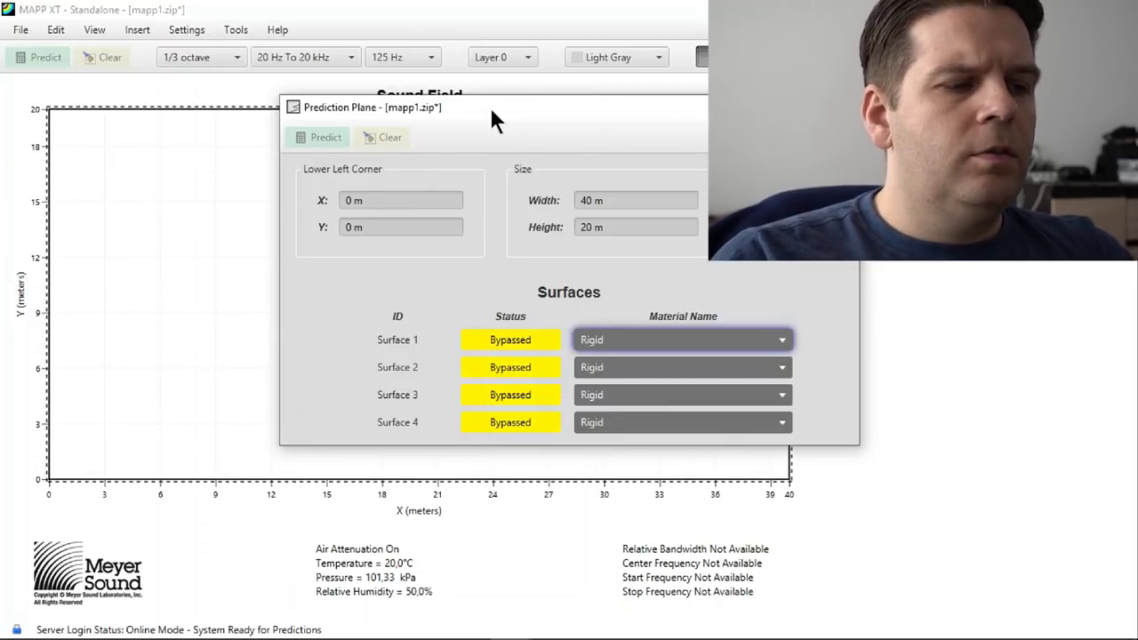
left_click(622, 227)
left_click(632, 201)
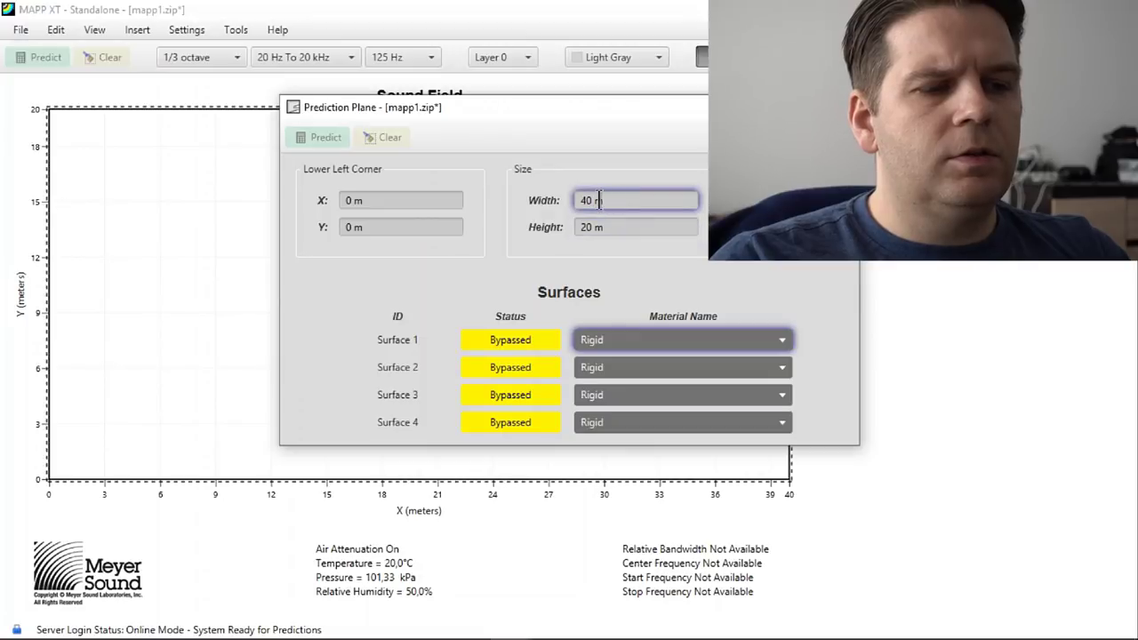
left_click_drag(595, 202, 566, 204)
type("100")
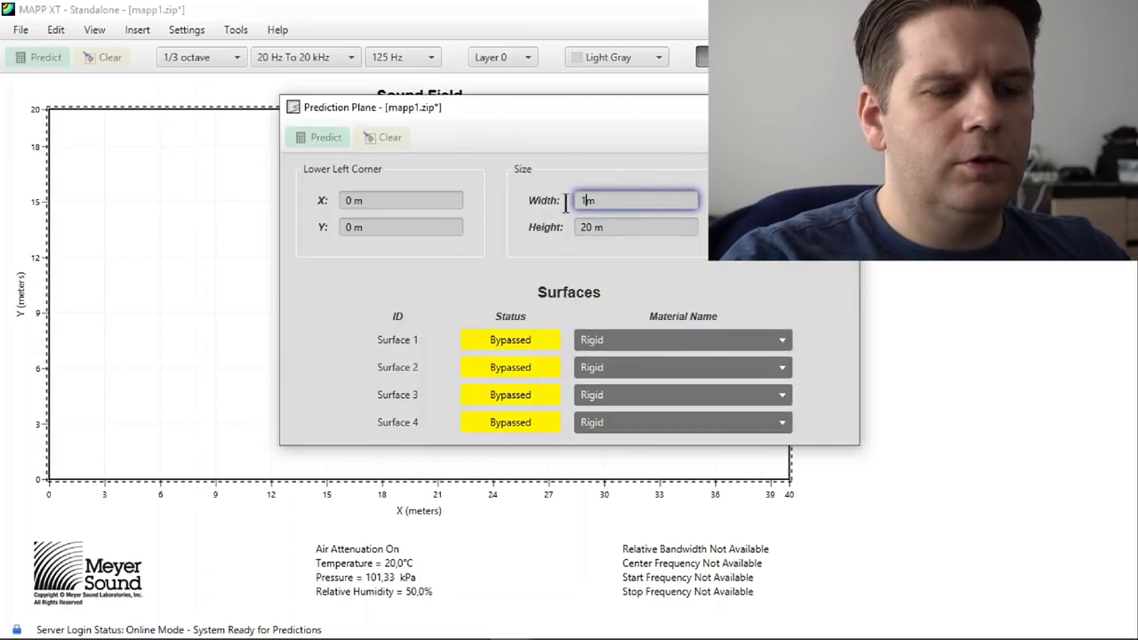
key("Return")
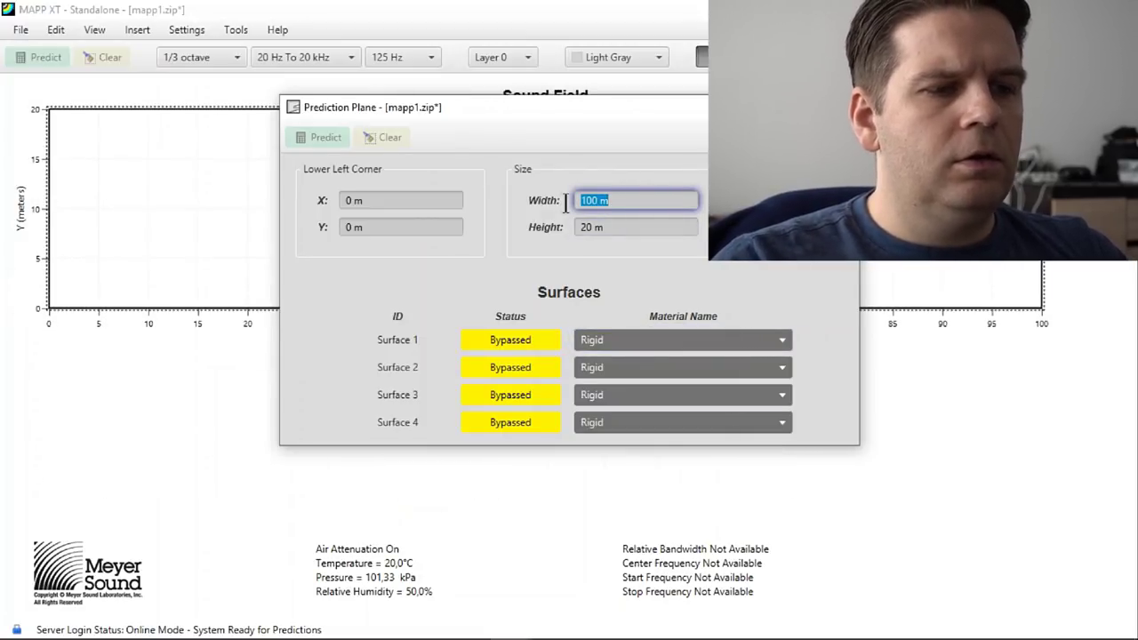
- Set the prediction plane's width to 60 m
left_click_drag(637, 127, 597, 412)
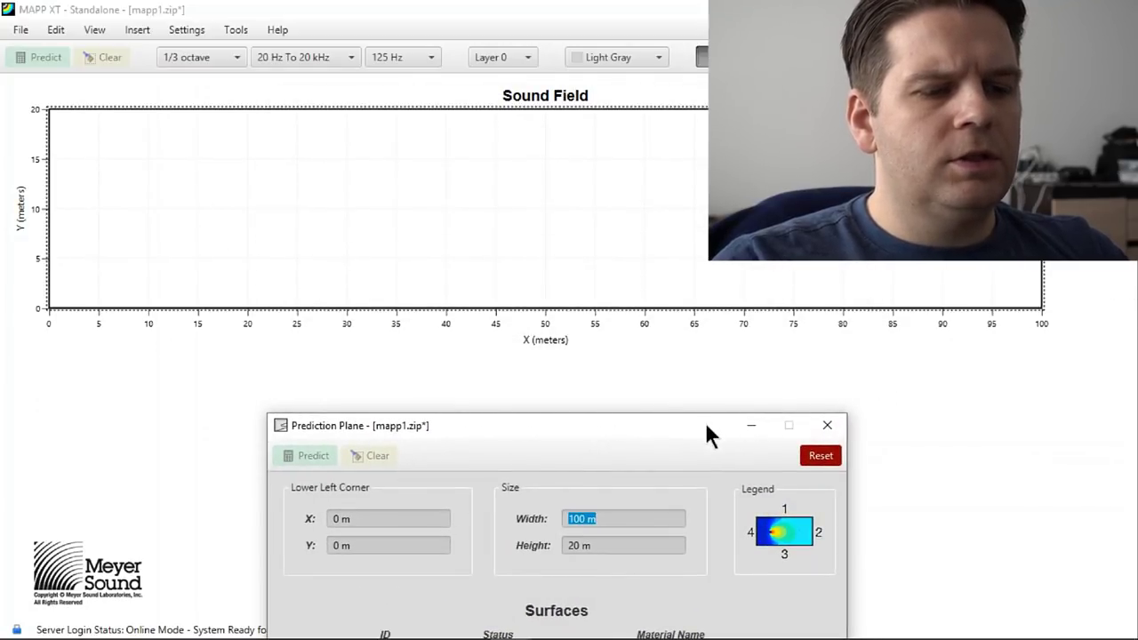
left_click_drag(705, 425, 695, 300)
left_click(571, 397)
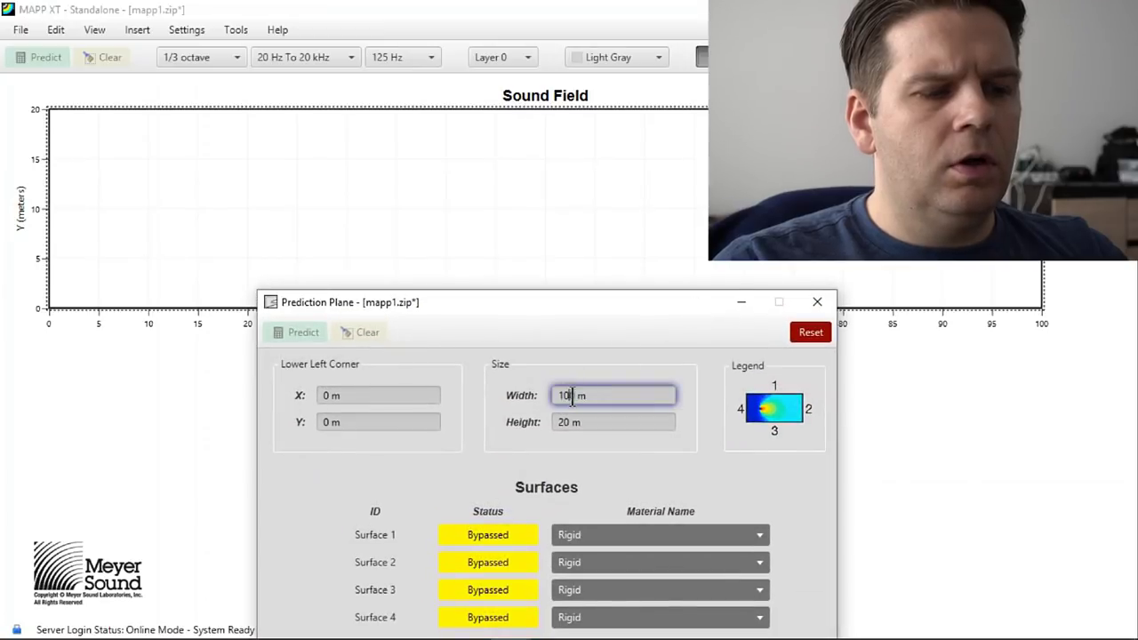
left_click_drag(572, 396, 543, 397)
type("60")
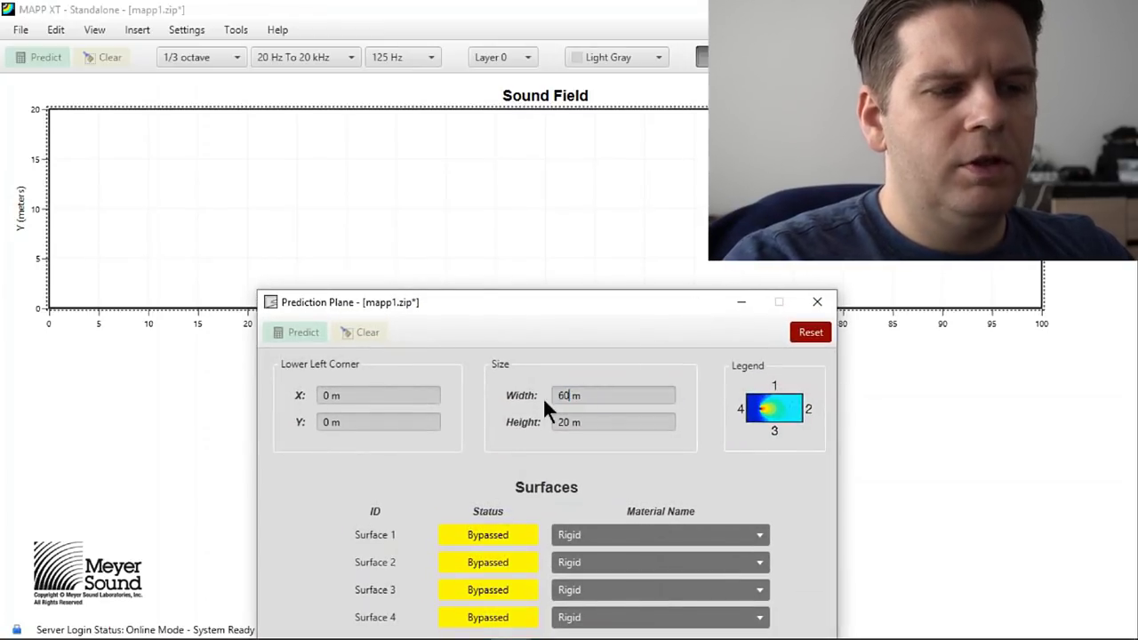
key("Return")
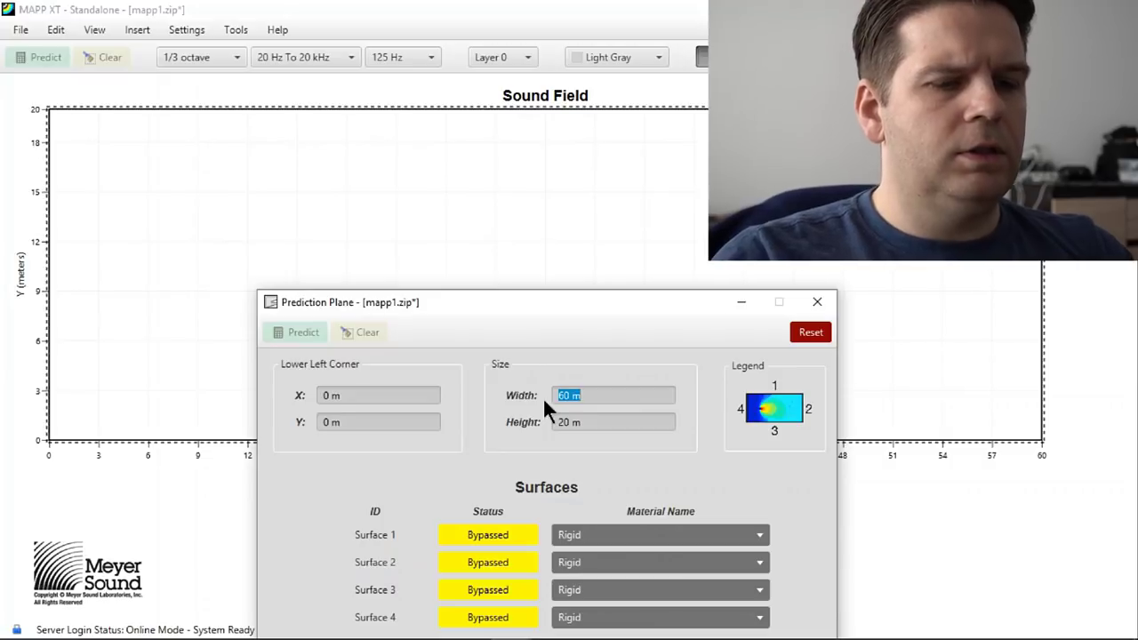
- Set the prediction plane's width to 50 m and close its settings
double_click(574, 400)
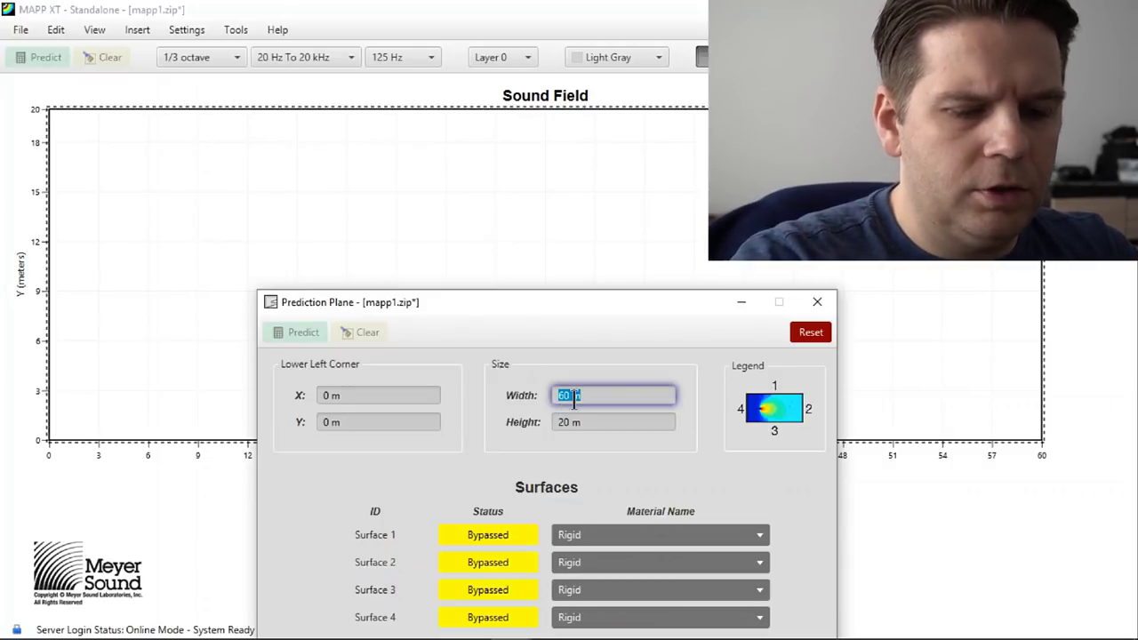
type("50")
key("Return")
left_click_drag(631, 309, 635, 214)
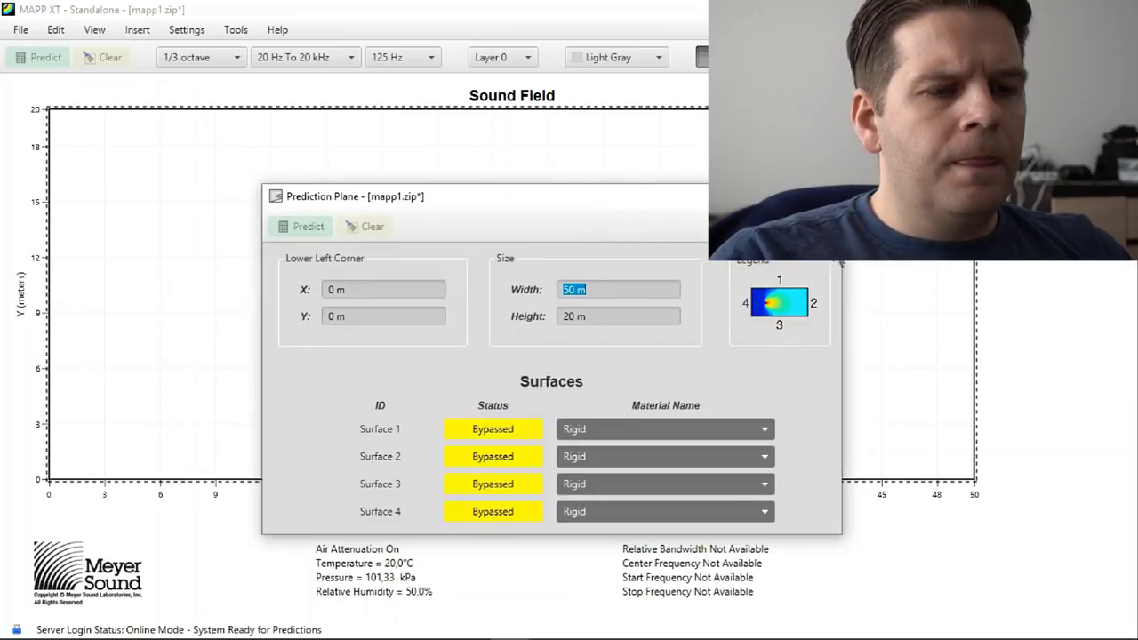
left_click(828, 197)
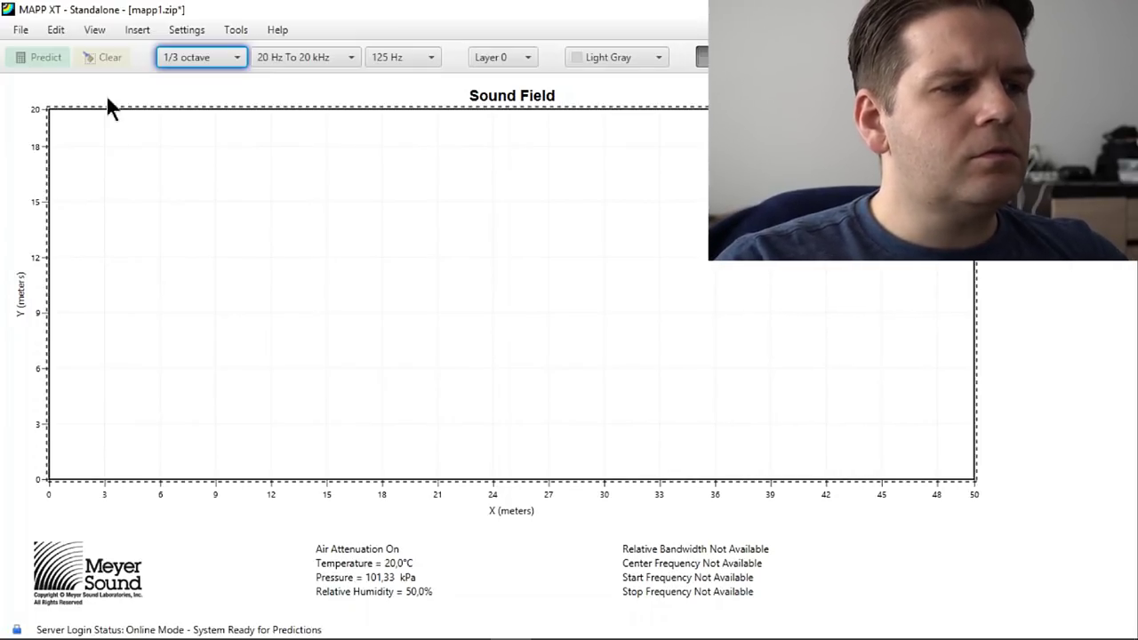
- Start inserting a flown loudspeaker system and change the model of its first element to MICA
left_click(139, 29)
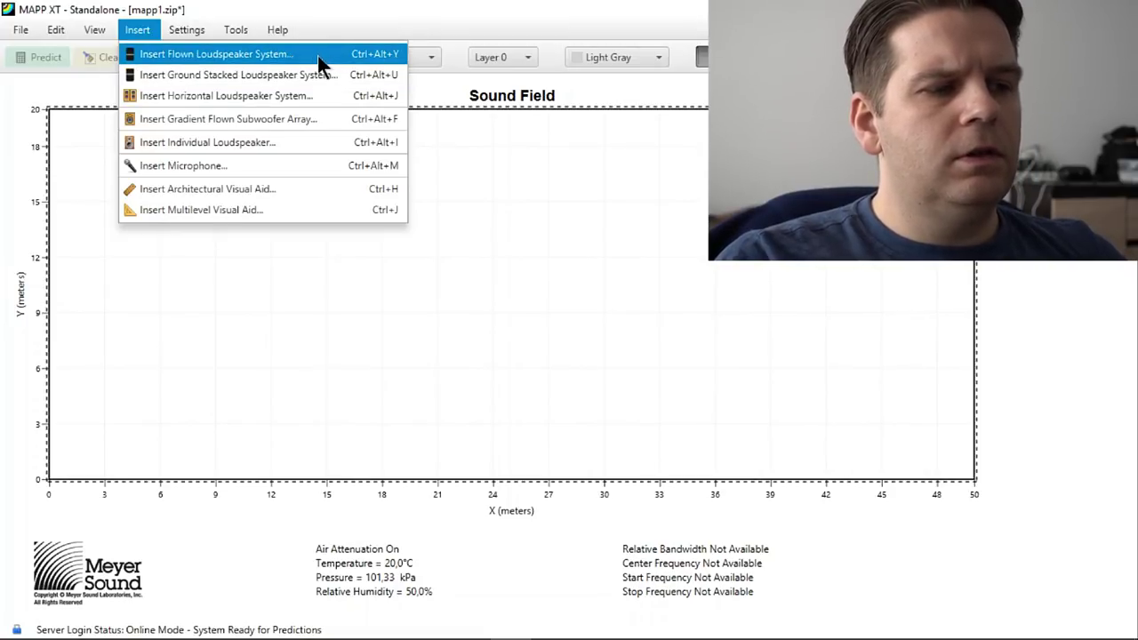
left_click(318, 57)
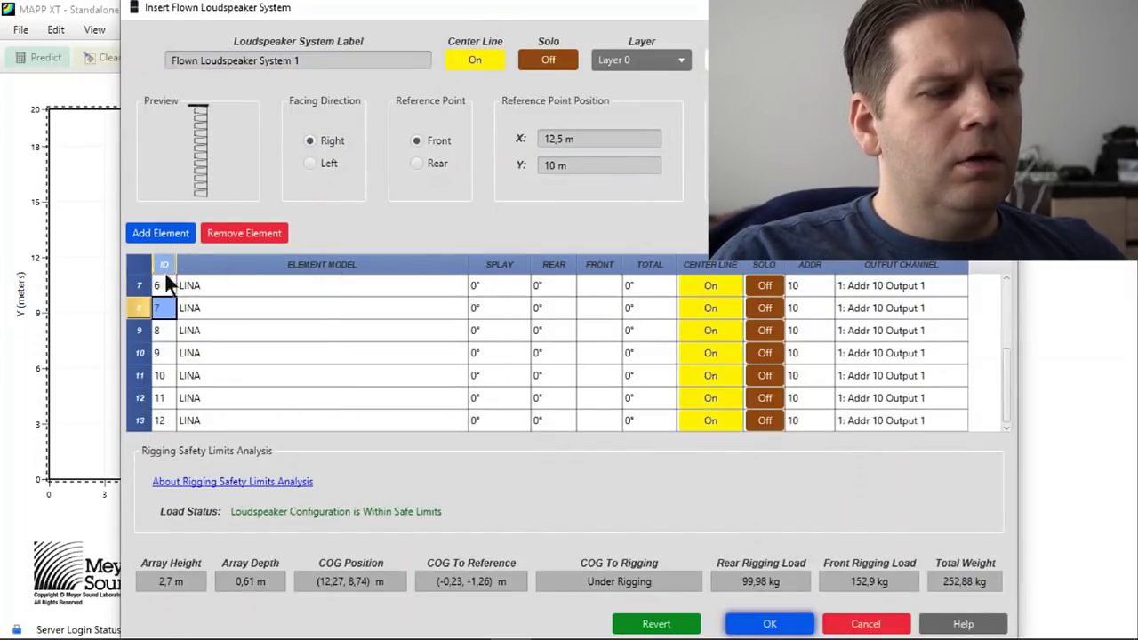
scroll(368, 303, "up", 2)
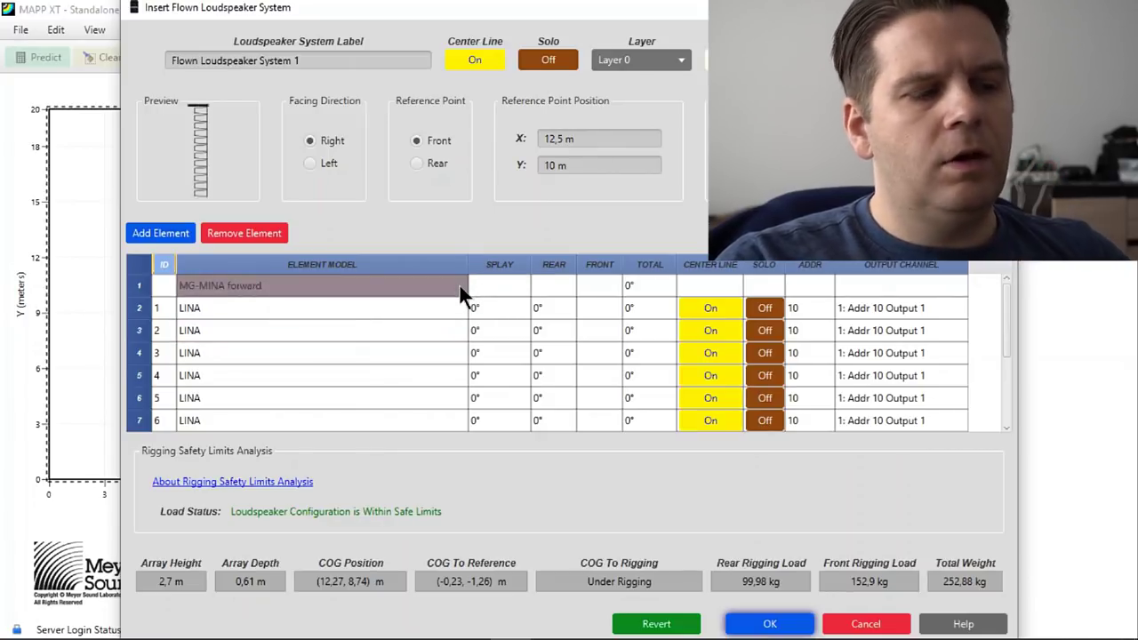
left_click(336, 286)
left_click(336, 286)
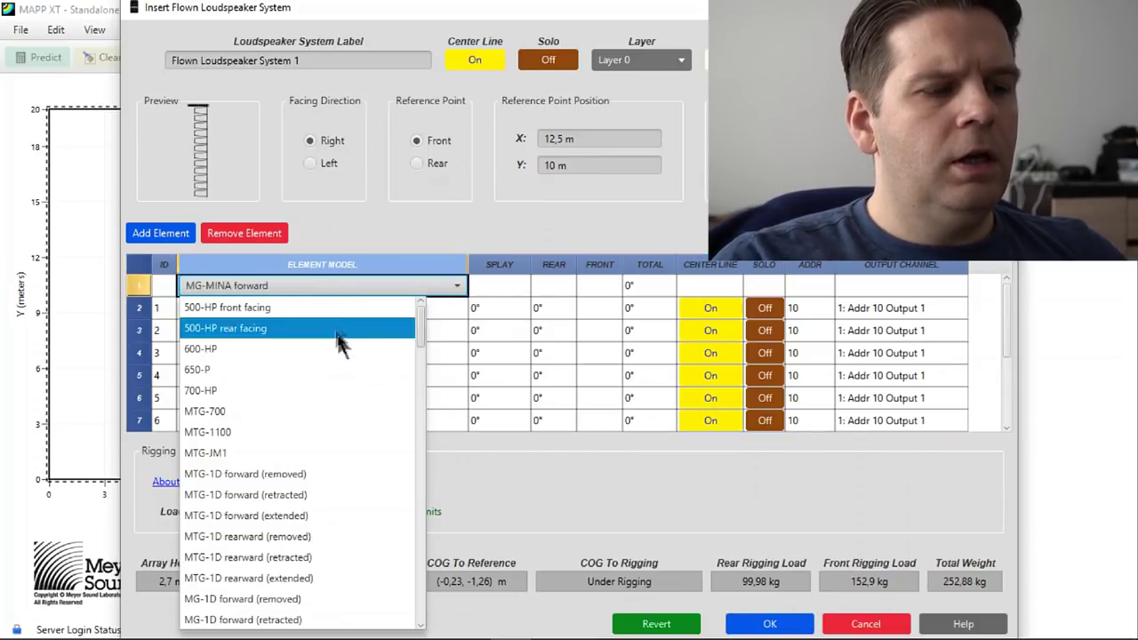
left_click_drag(420, 326, 419, 329)
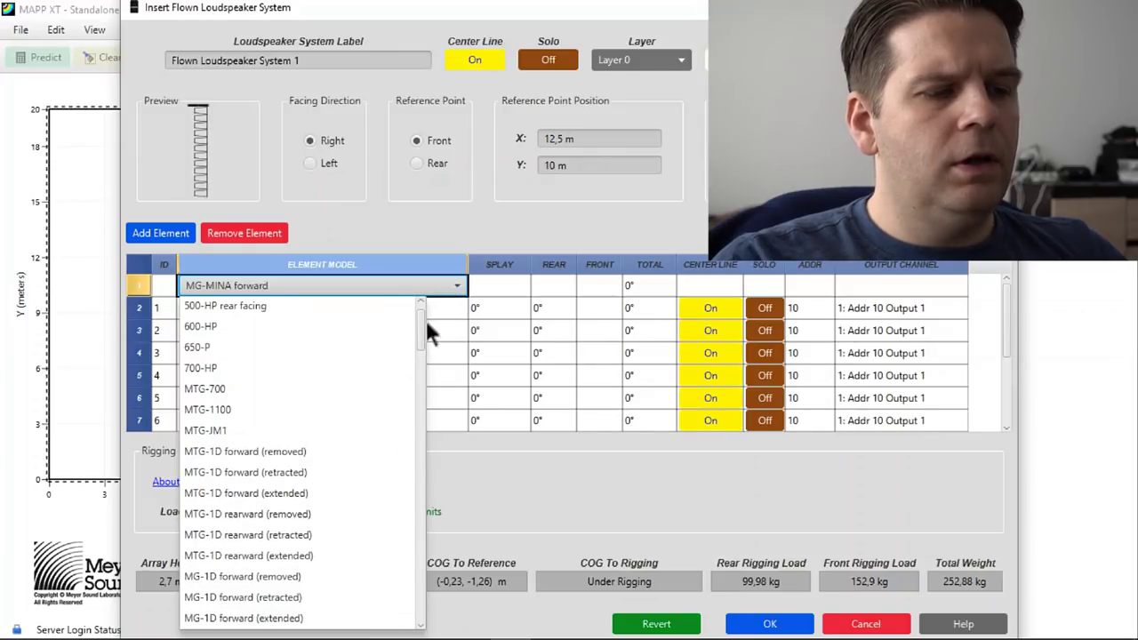
left_click_drag(419, 326, 420, 527)
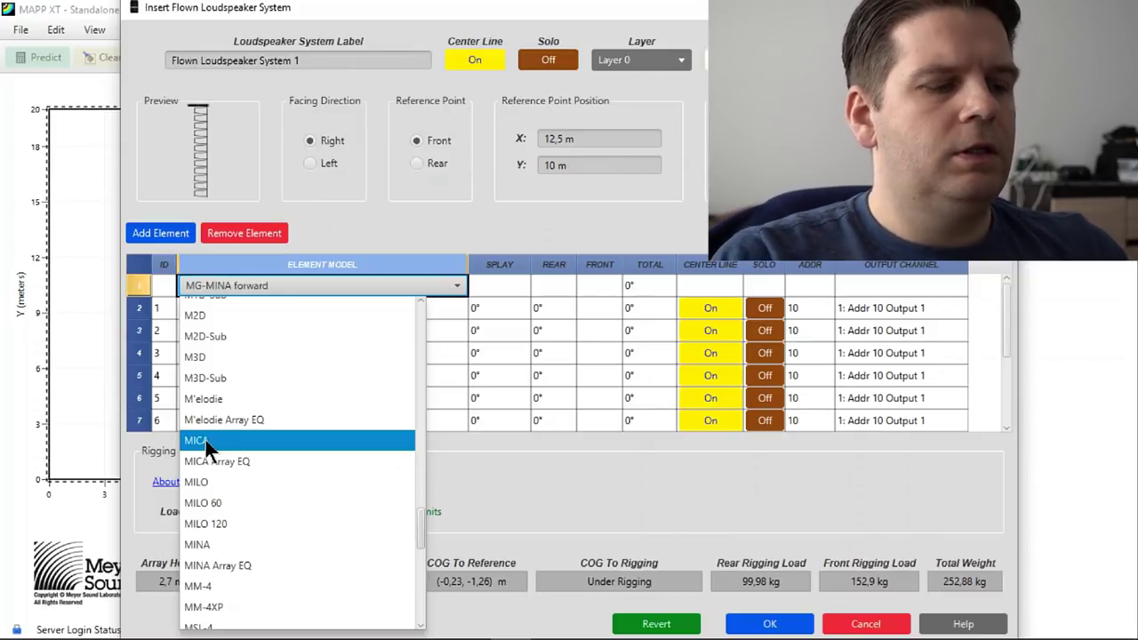
left_click(244, 438)
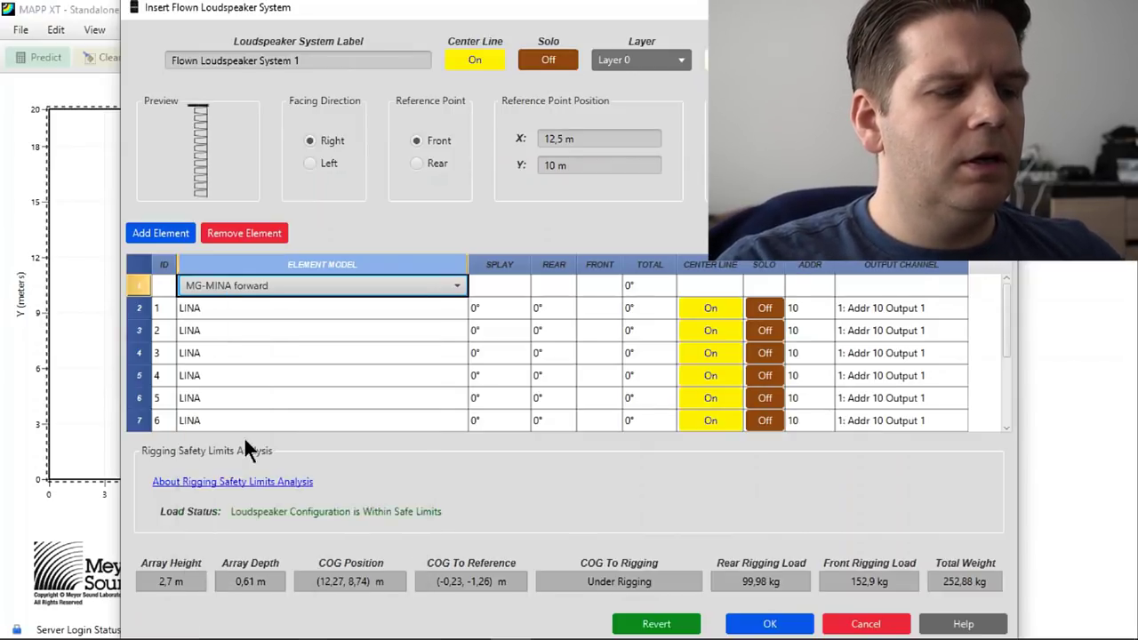
- Remove the last five elements so the array has eight MICA cabinets, and insert the flown system into the sound field
scroll(368, 349, "down", 2)
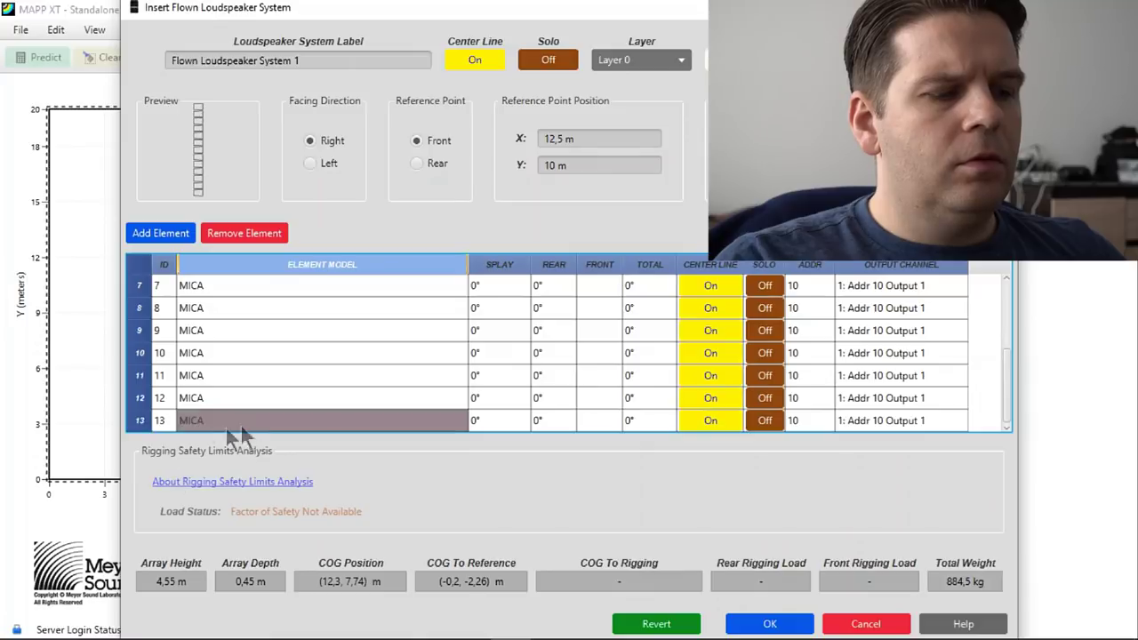
scroll(235, 410, "down", 2)
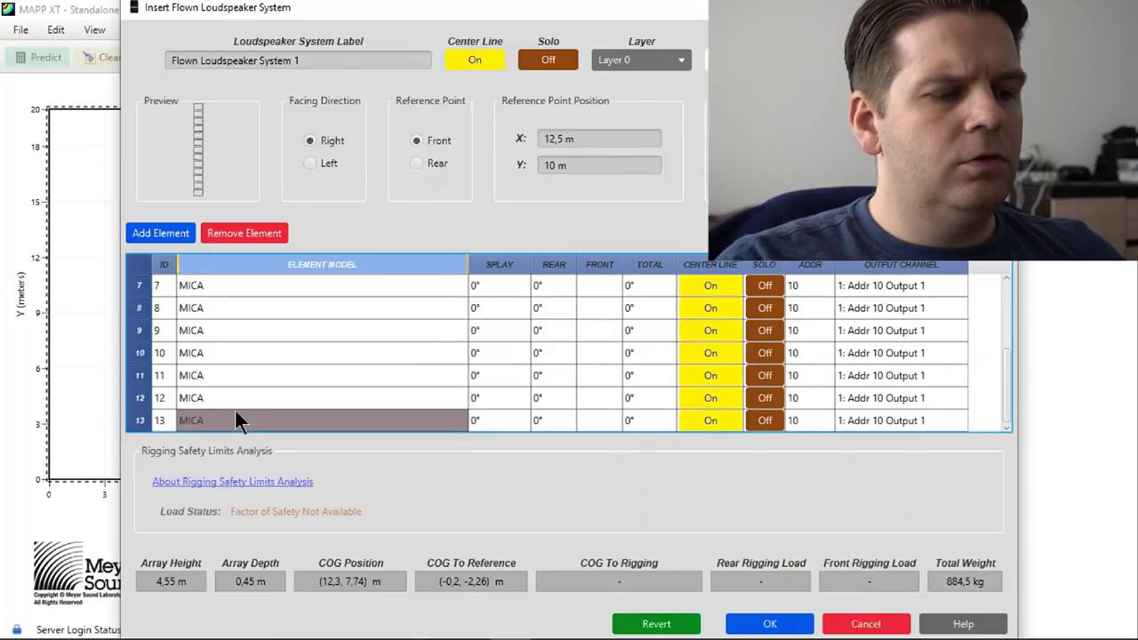
left_click(139, 422)
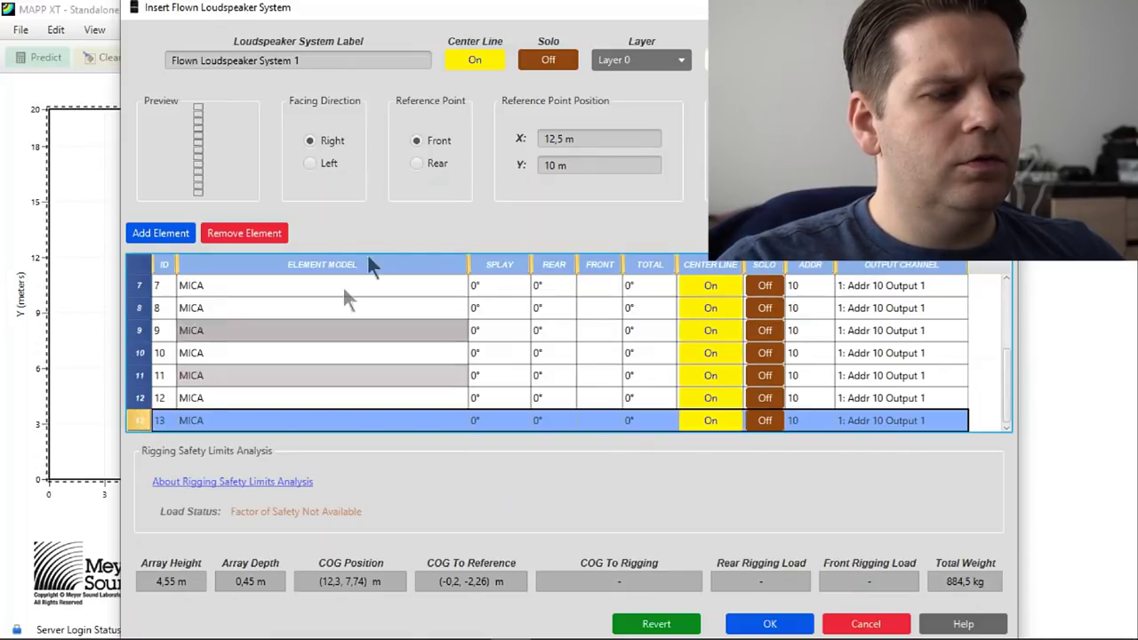
left_click(262, 233)
left_click(261, 233)
left_click(262, 233)
left_click(262, 233)
left_click(262, 233)
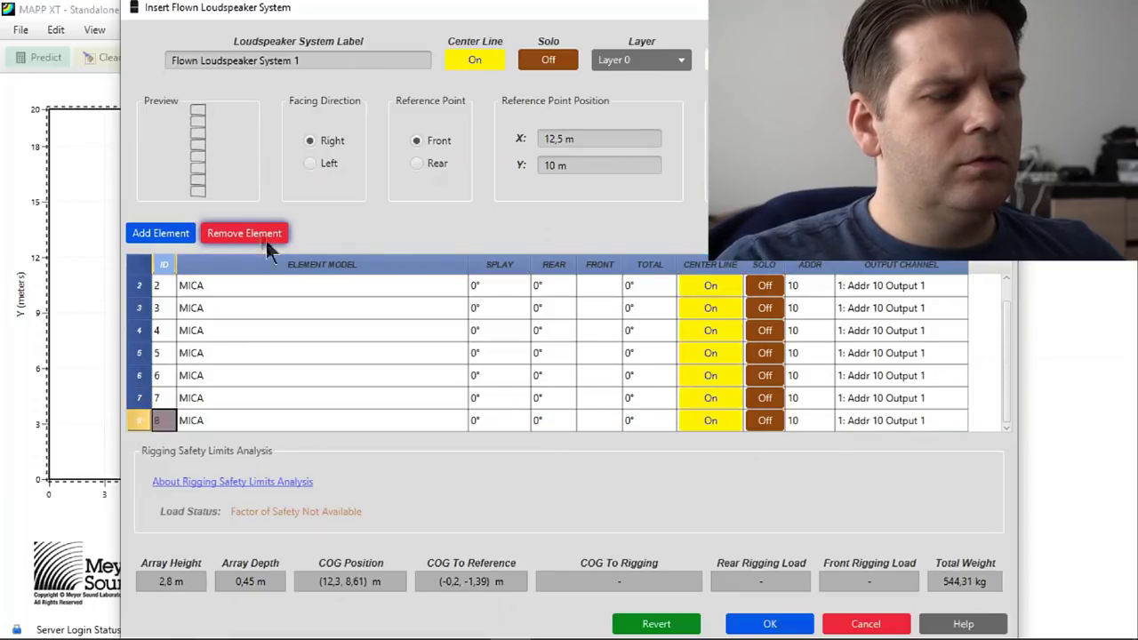
scroll(336, 379, "up", 1)
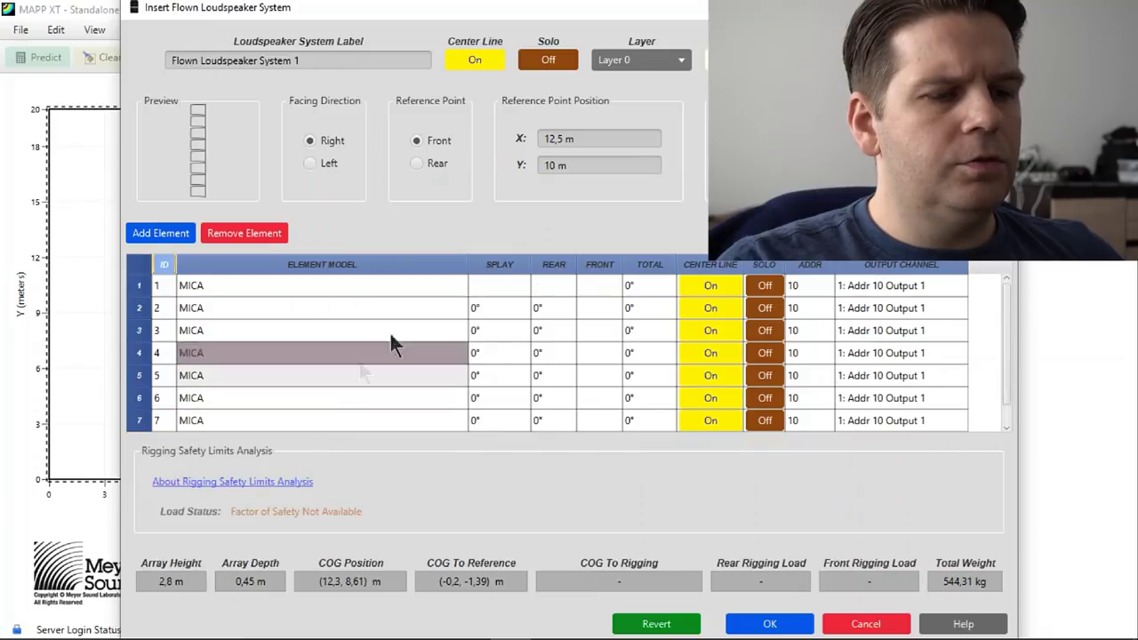
scroll(388, 313, "down", 1)
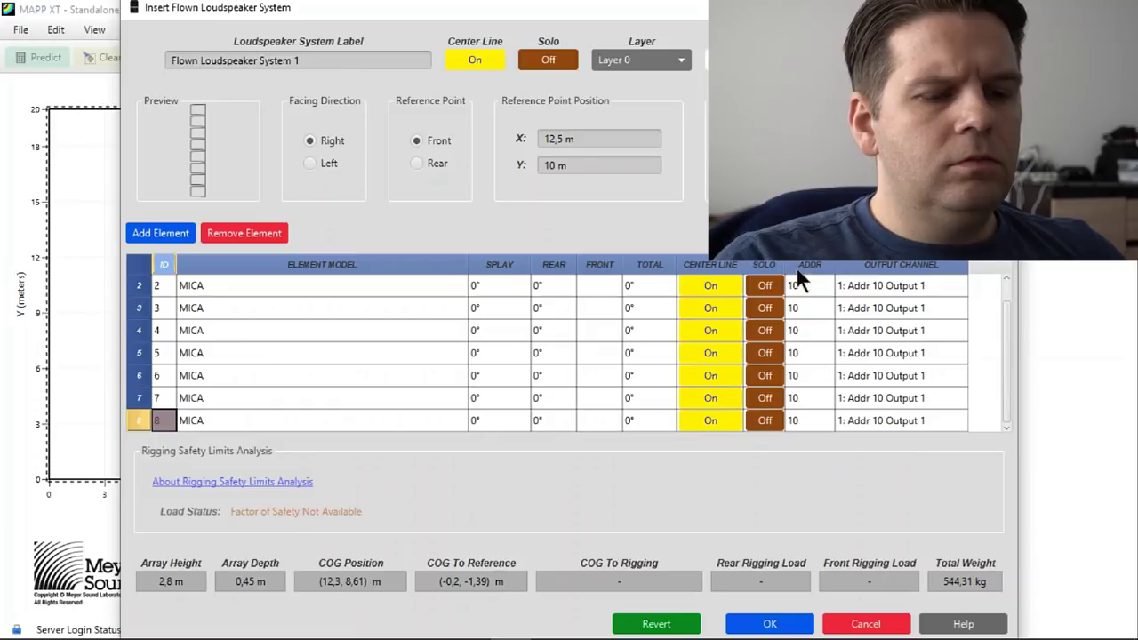
left_click(770, 622)
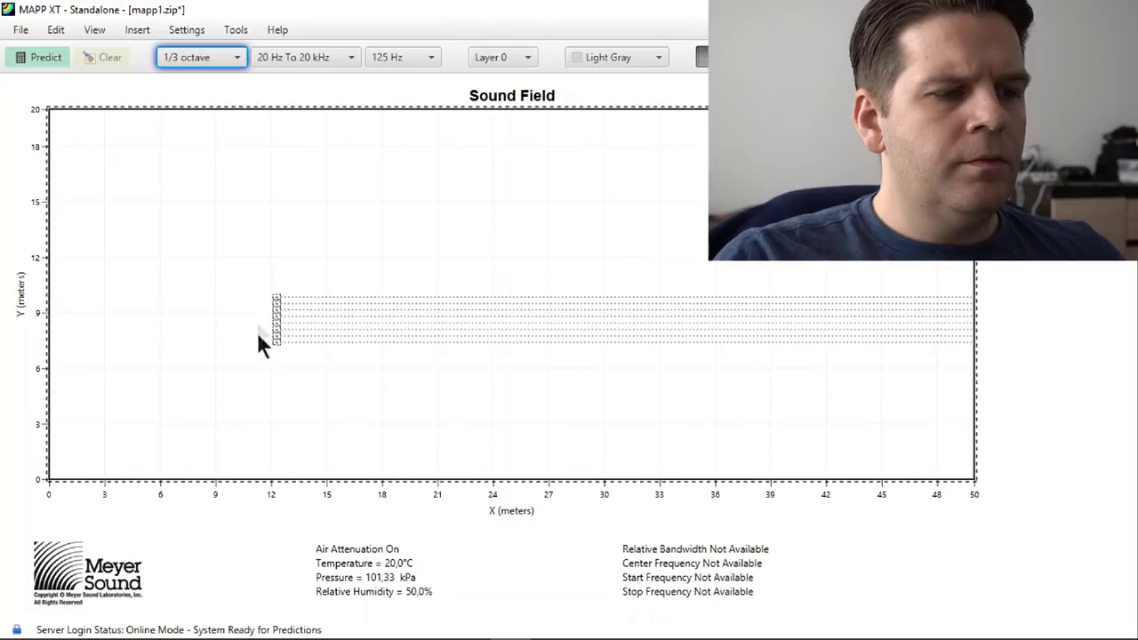
- Edit the flown system's properties to rotate the array about its reference point to about -6.21°, and apply the change
left_click_drag(264, 278, 303, 361)
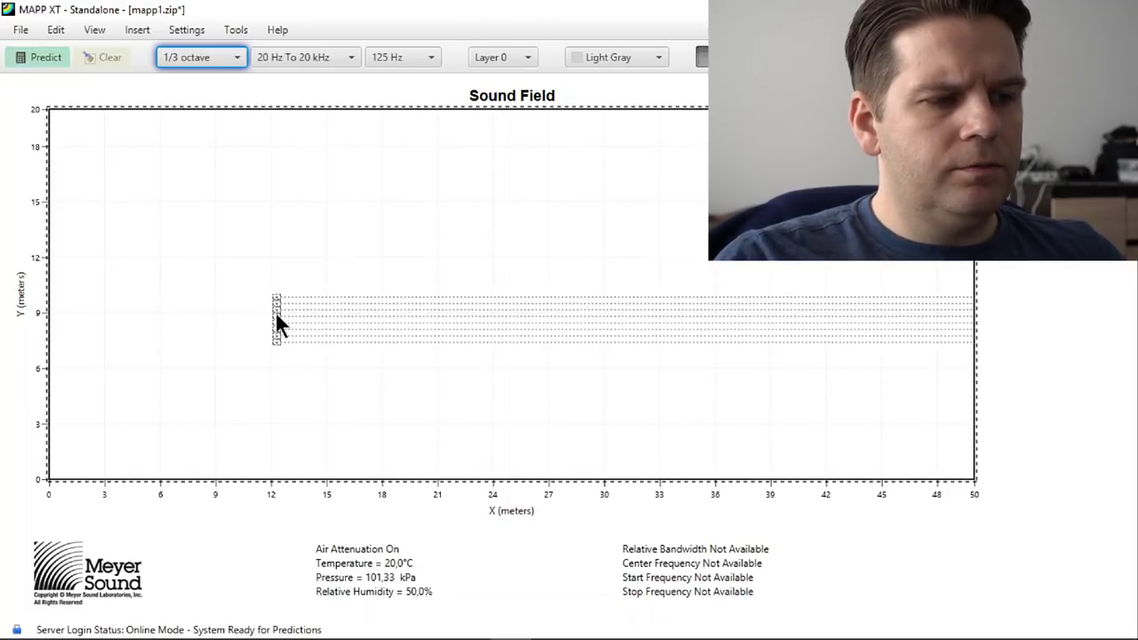
right_click(276, 313)
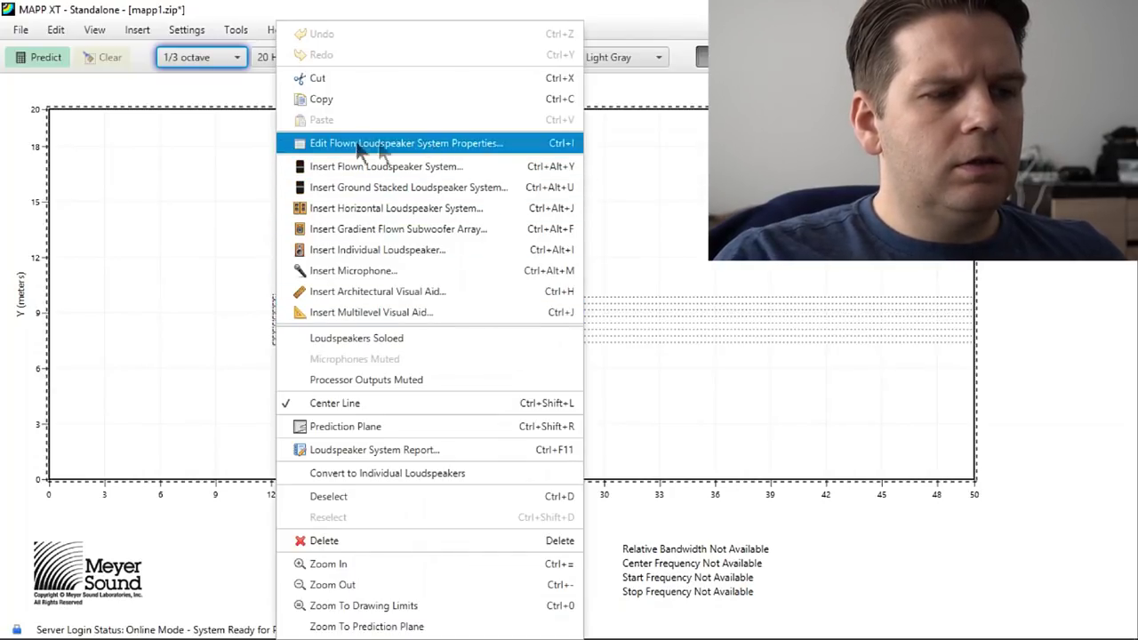
left_click(445, 144)
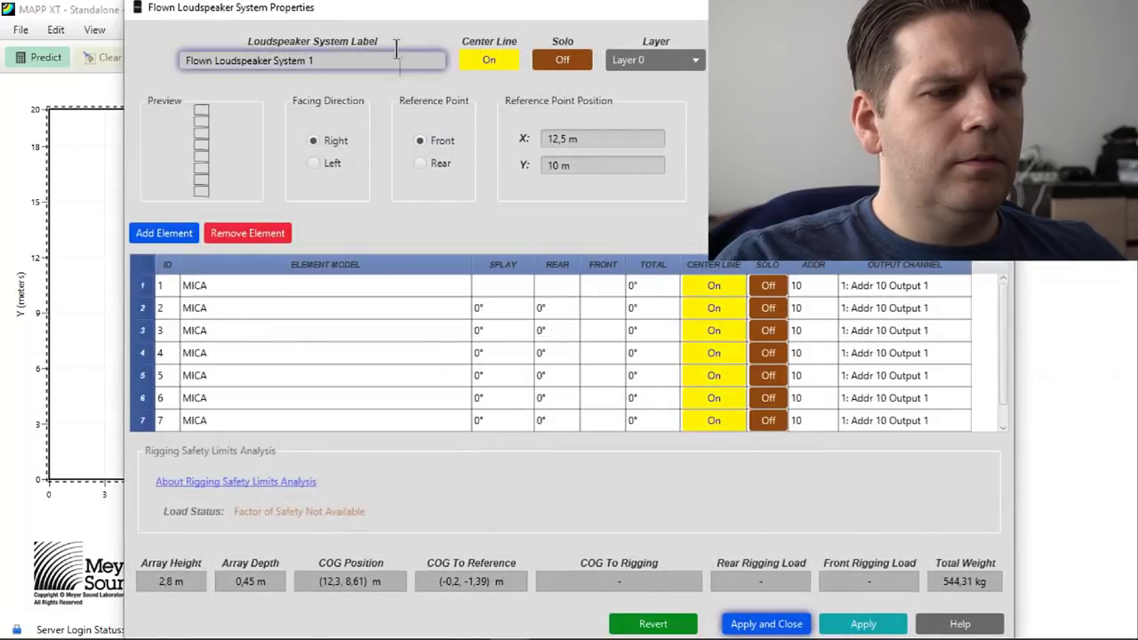
left_click_drag(430, 5, 397, 12)
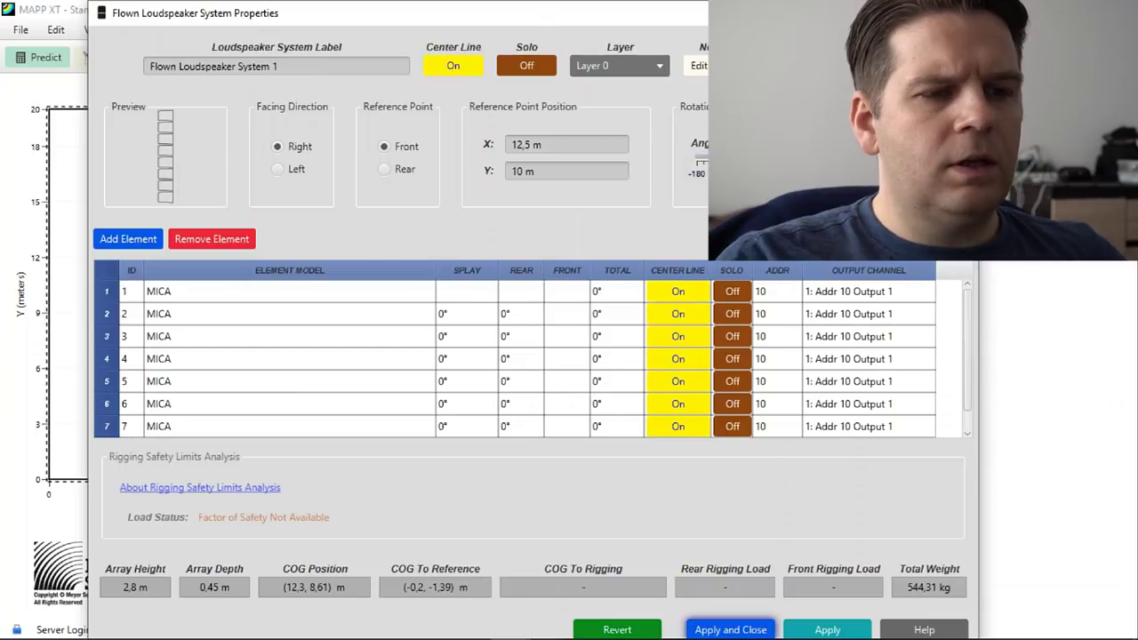
left_click_drag(717, 21, 691, 399)
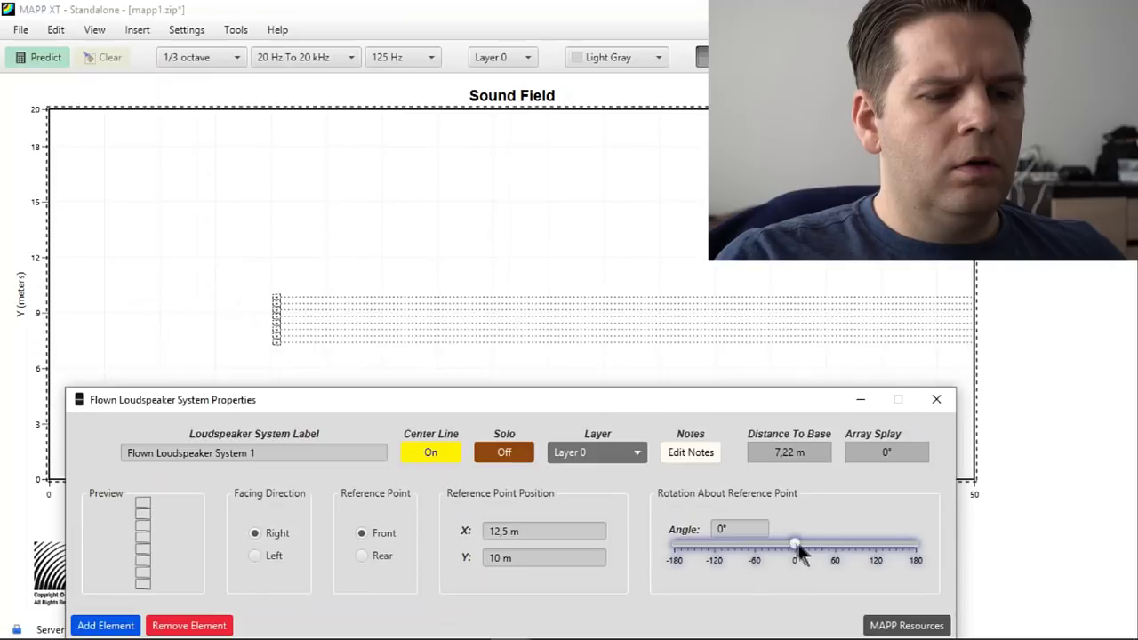
left_click_drag(794, 542, 803, 543)
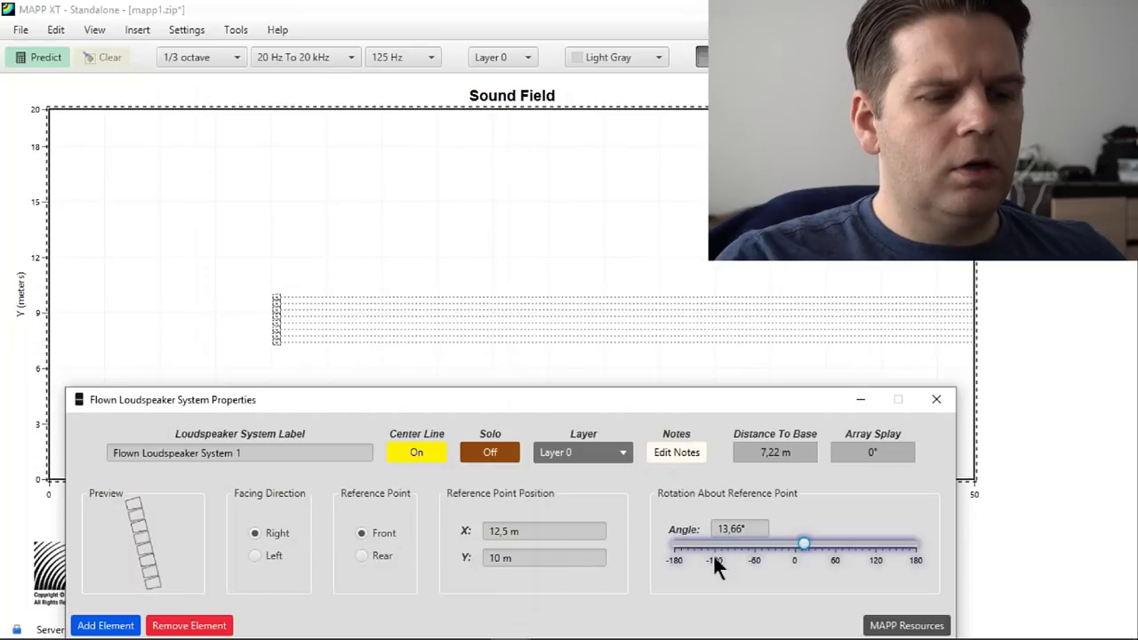
mouse_move(805, 540)
left_mouse_down()
mouse_move(783, 544)
mouse_move(795, 546)
left_mouse_up()
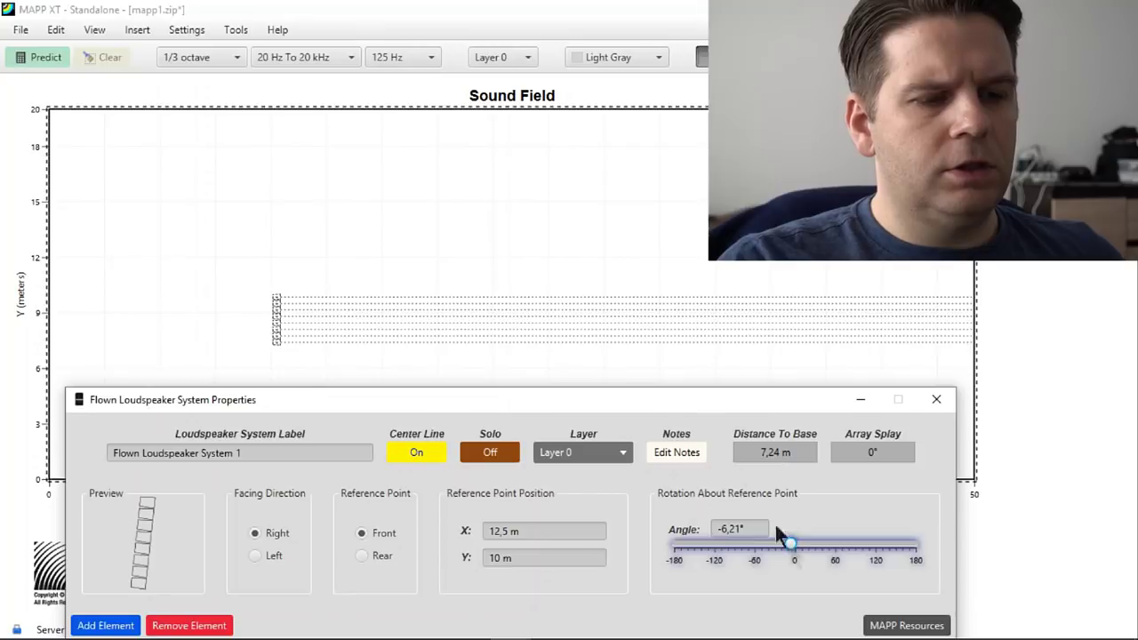
left_click_drag(709, 400, 711, 22)
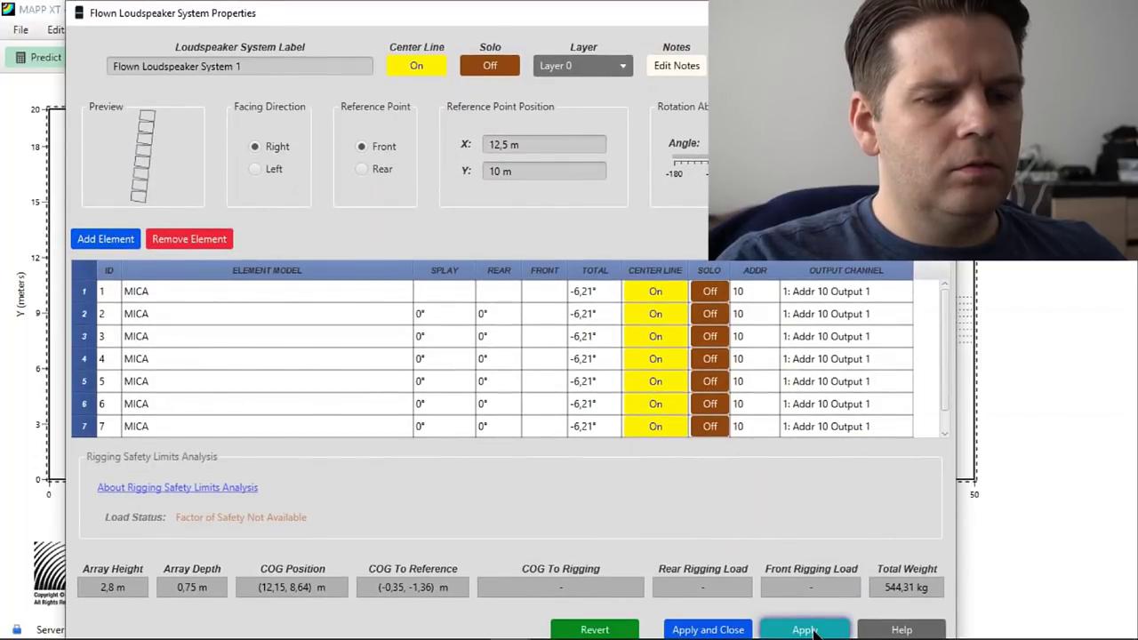
left_click(707, 630)
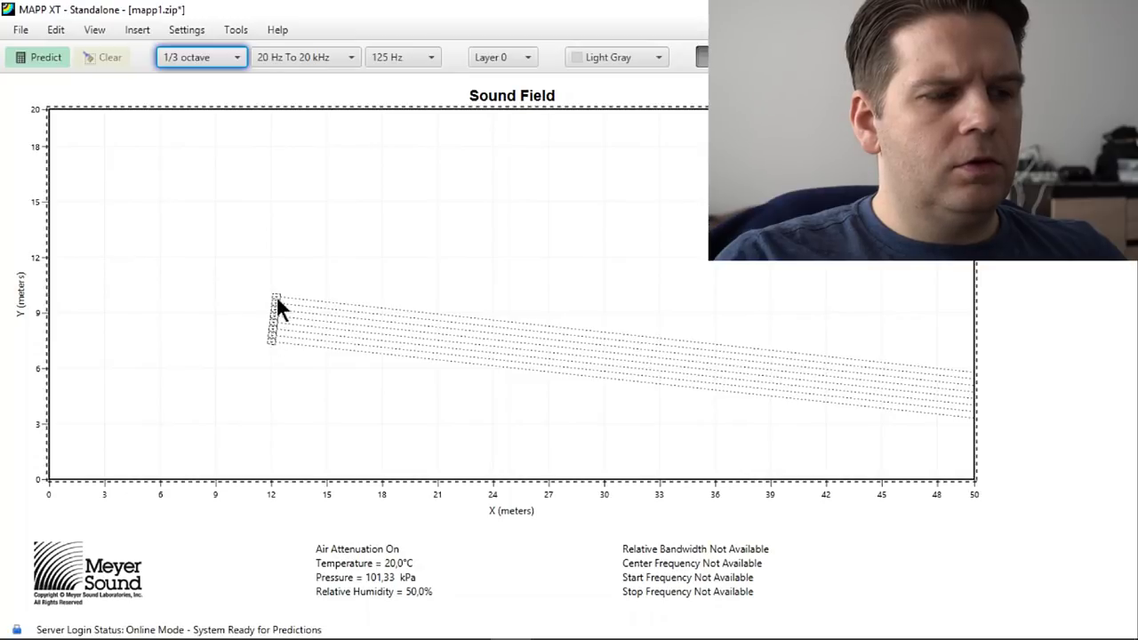
- Move the flown array to about X 3.6 m, Y 11 m, and set its reference point X position to 0 m in its properties
left_click_drag(276, 302, 111, 284)
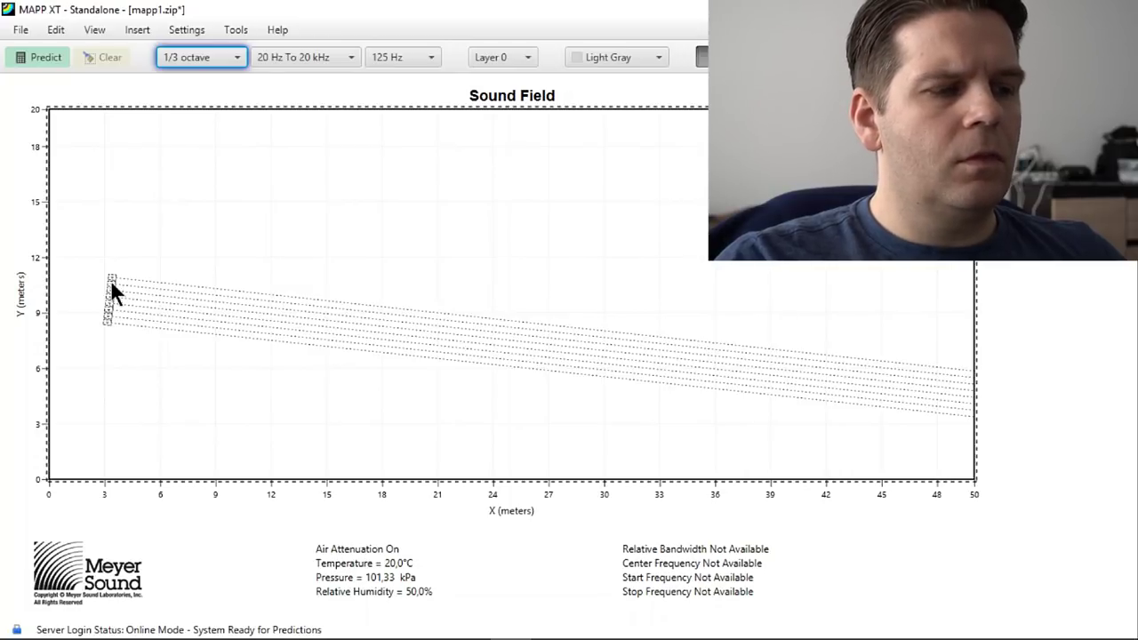
right_click(110, 280)
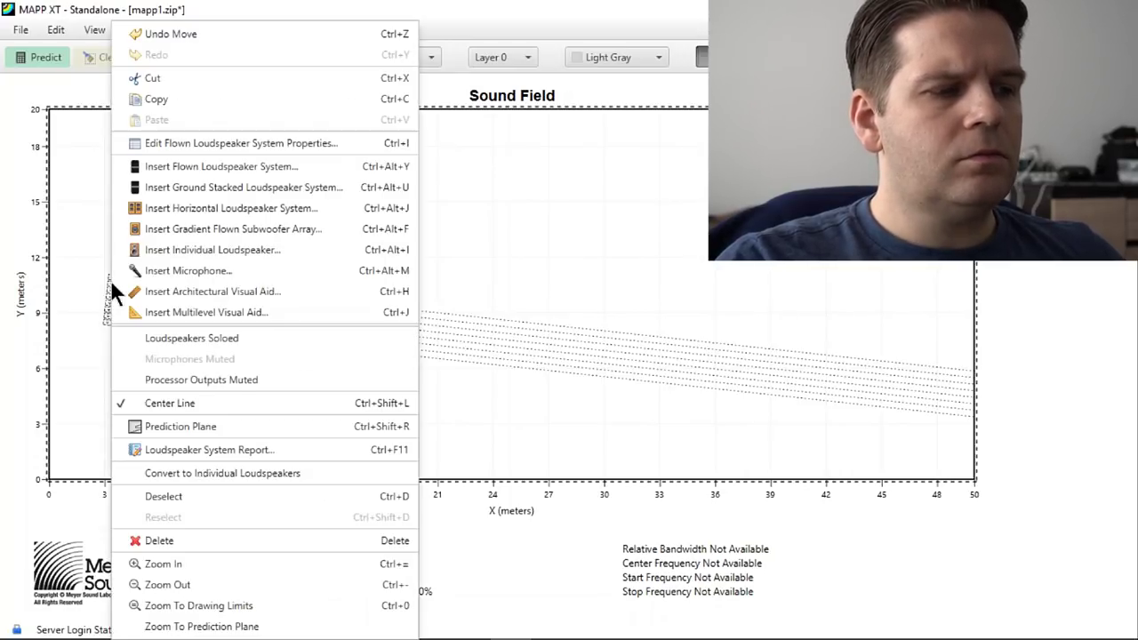
left_click(251, 143)
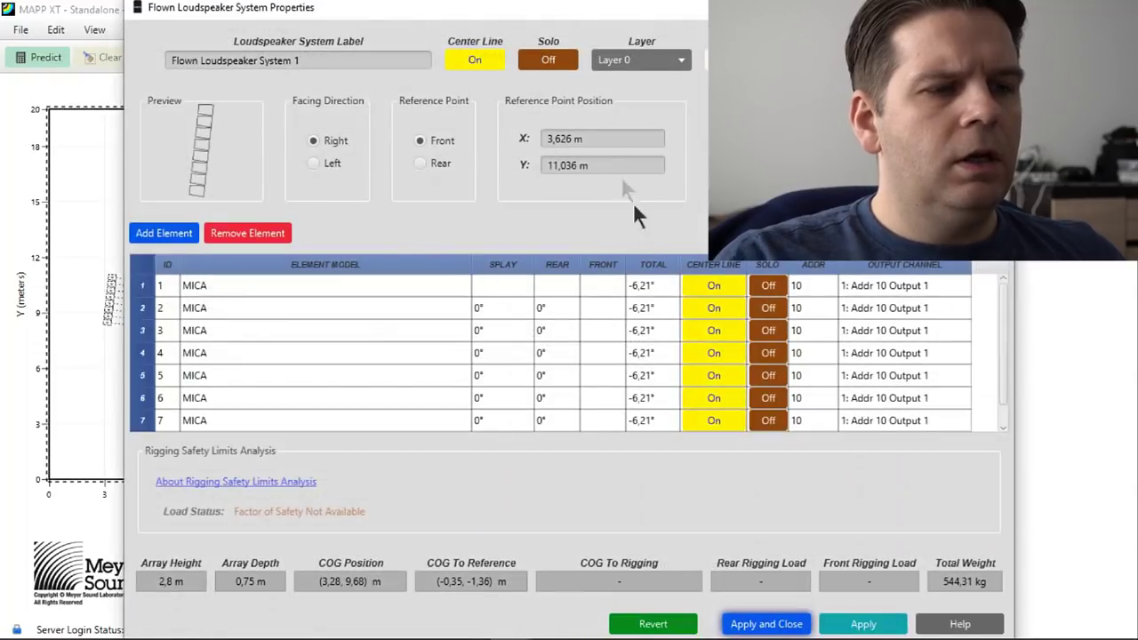
left_click(603, 142)
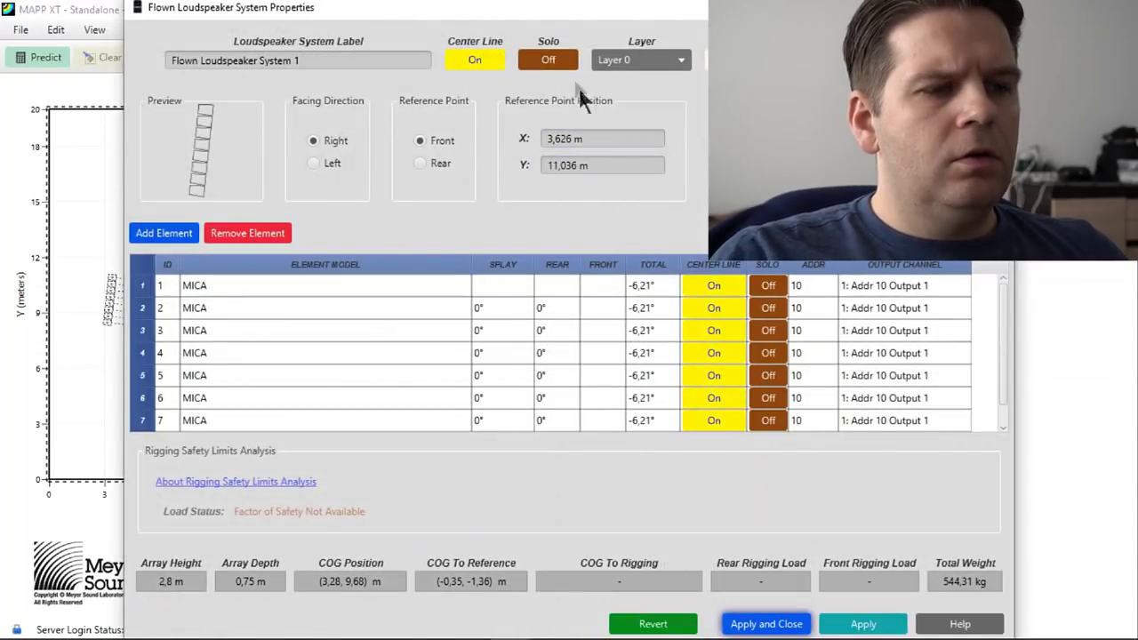
left_click_drag(554, 10, 686, 28)
left_click_drag(712, 155, 656, 156)
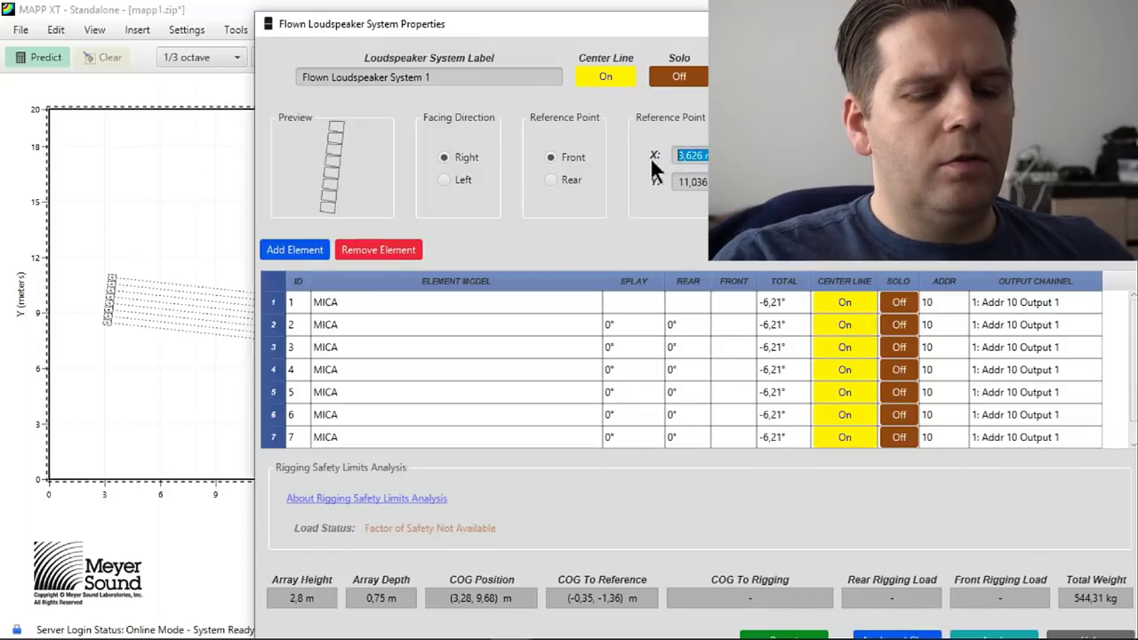
type("0")
key("Return")
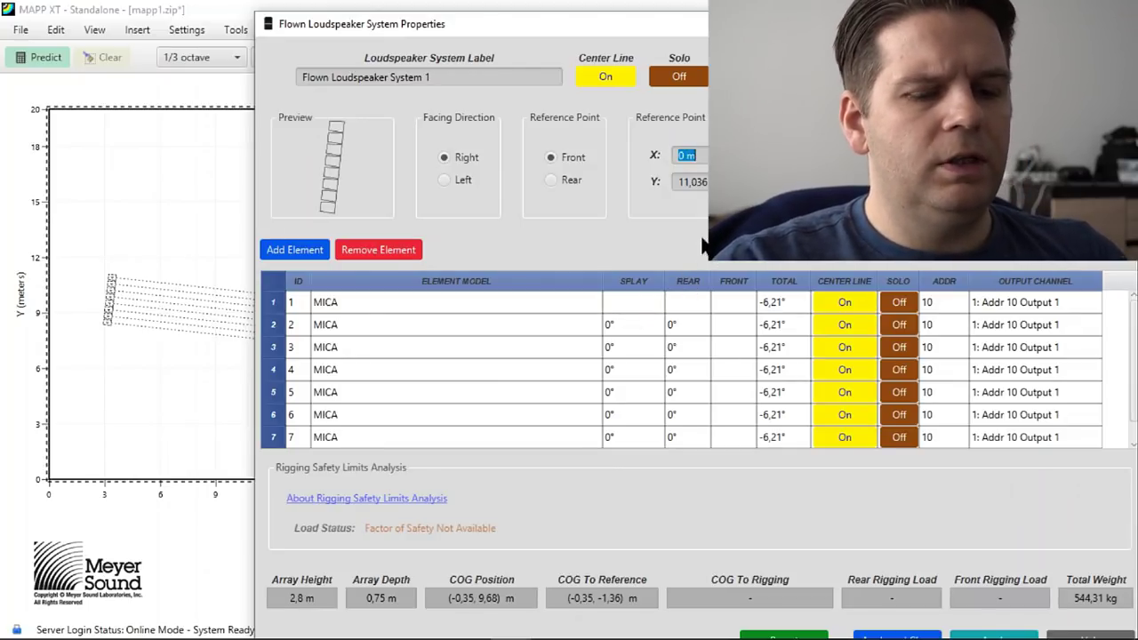
- Set the flown system's reference point position to X 1 m and Y 10 m, and apply the change
type("1")
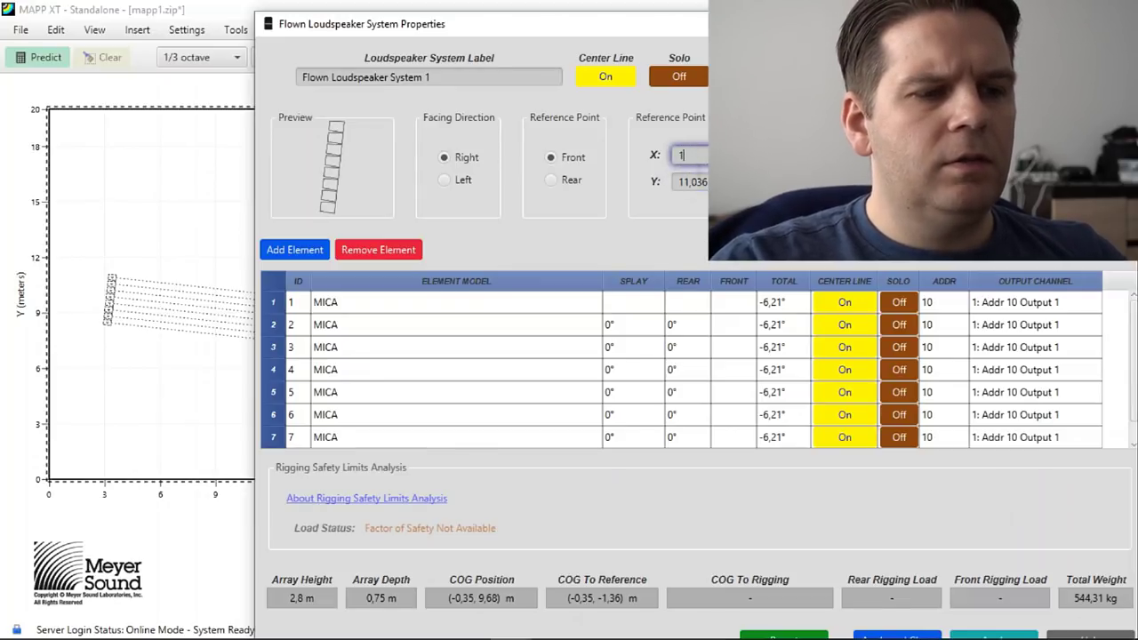
key("Tab")
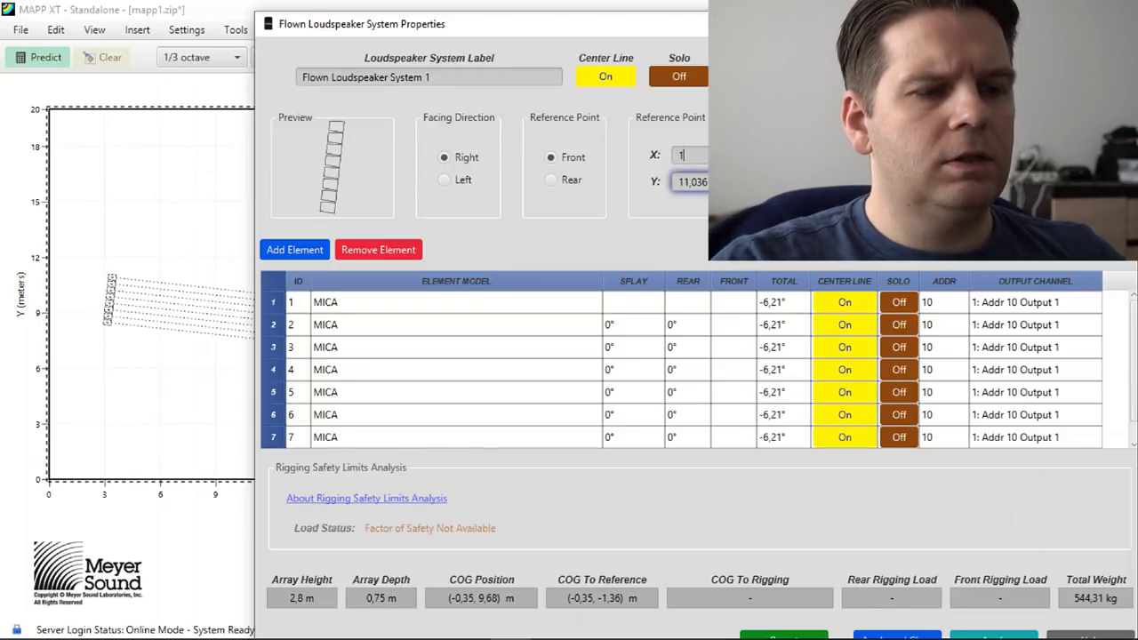
key("ctrl+a")
type("10")
key("Return")
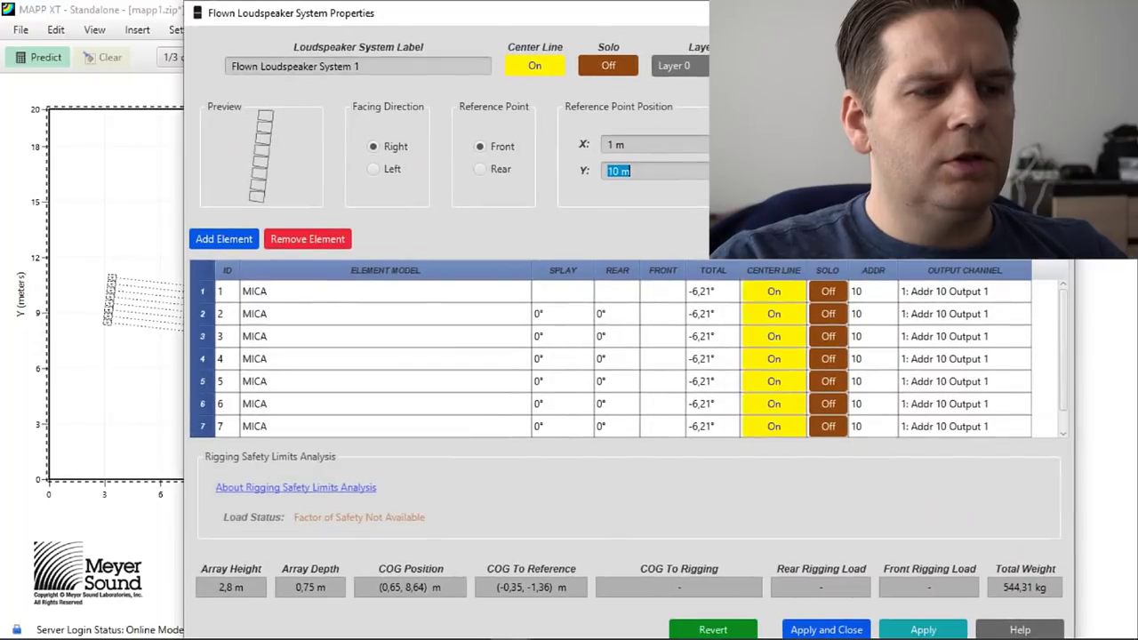
left_click(835, 630)
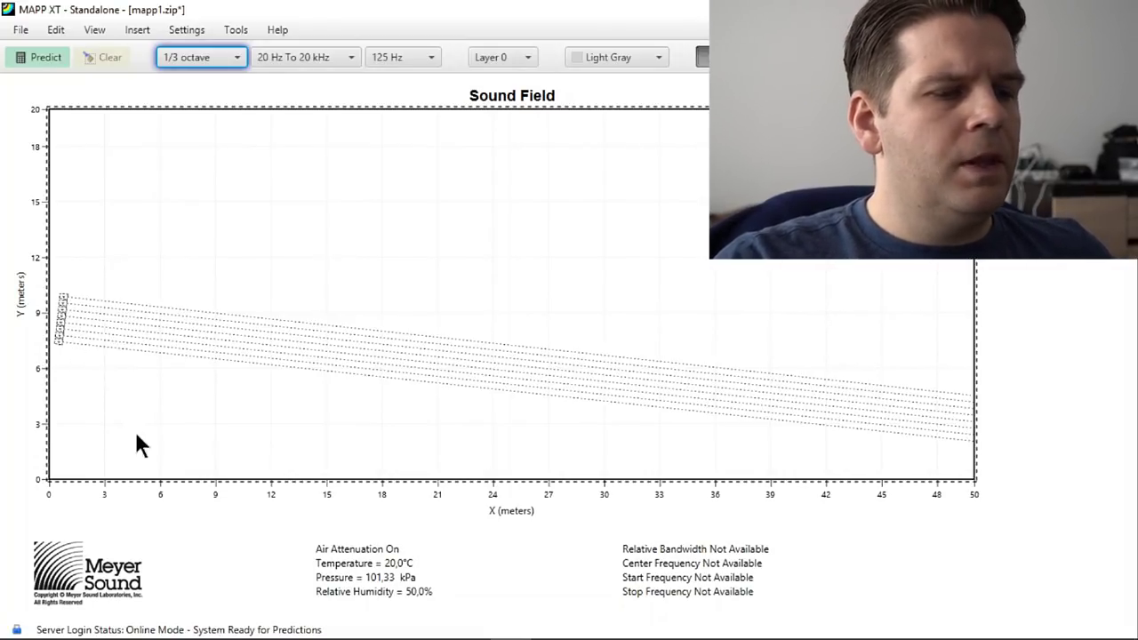
- Edit the flown system's properties to set the splay of the third MICA element to -1°
right_click(60, 309)
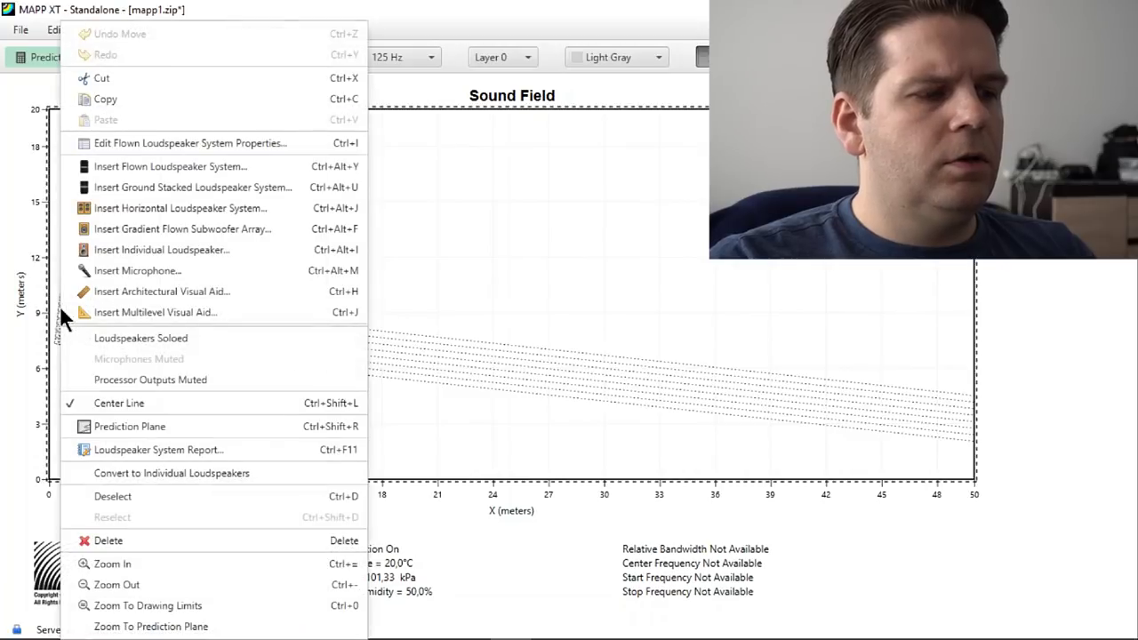
left_click(189, 142)
left_click_drag(542, 8, 679, 14)
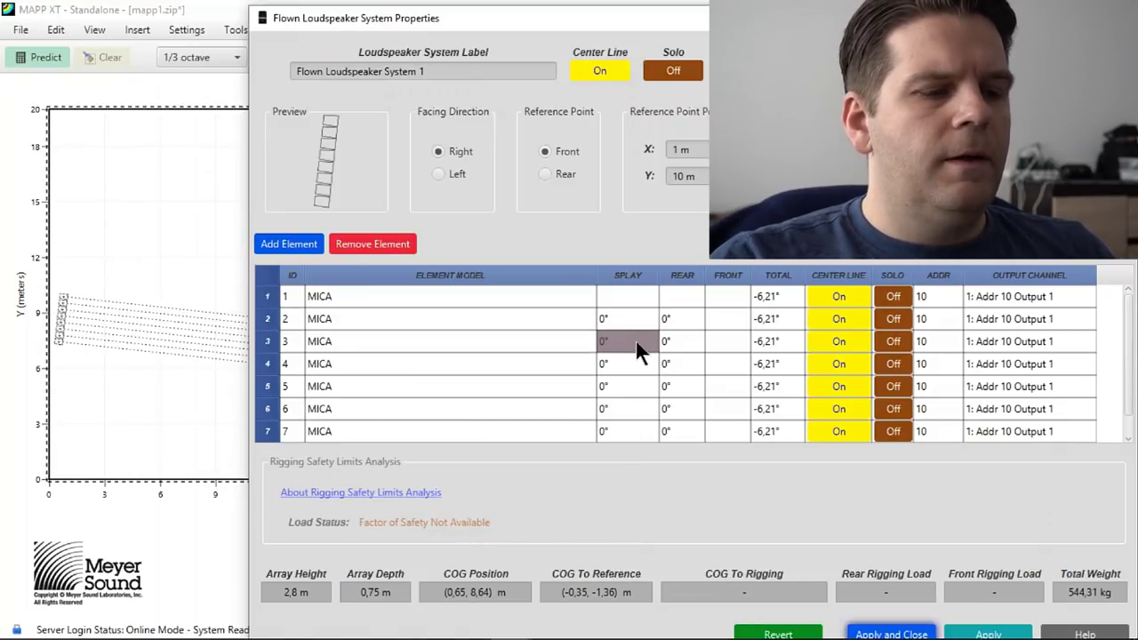
left_click(631, 342)
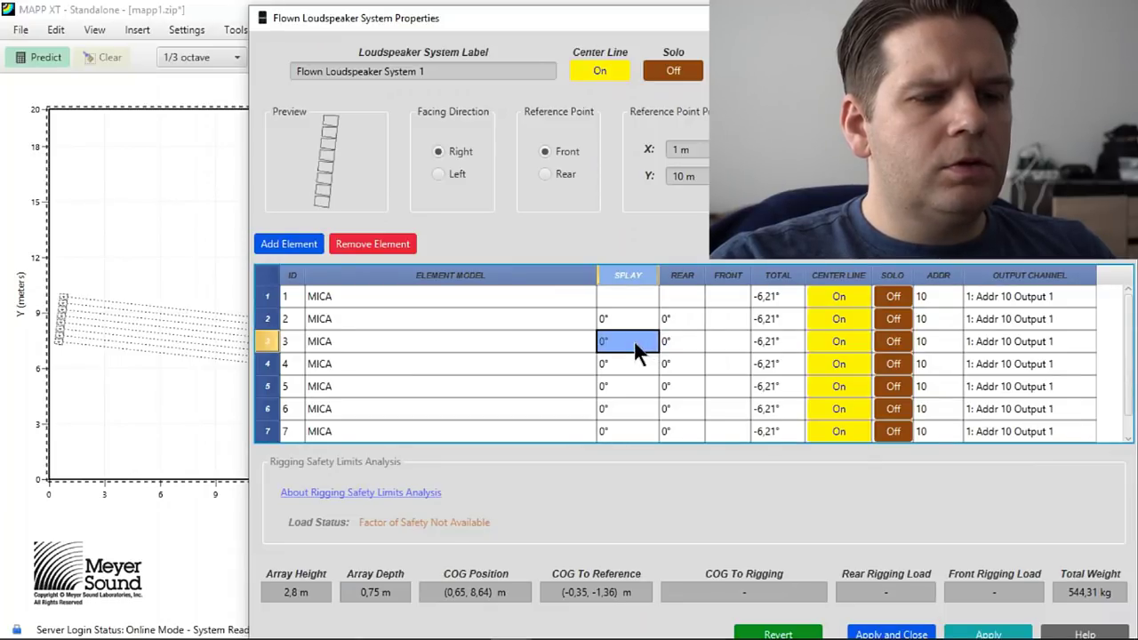
left_click(635, 344)
left_click(635, 345)
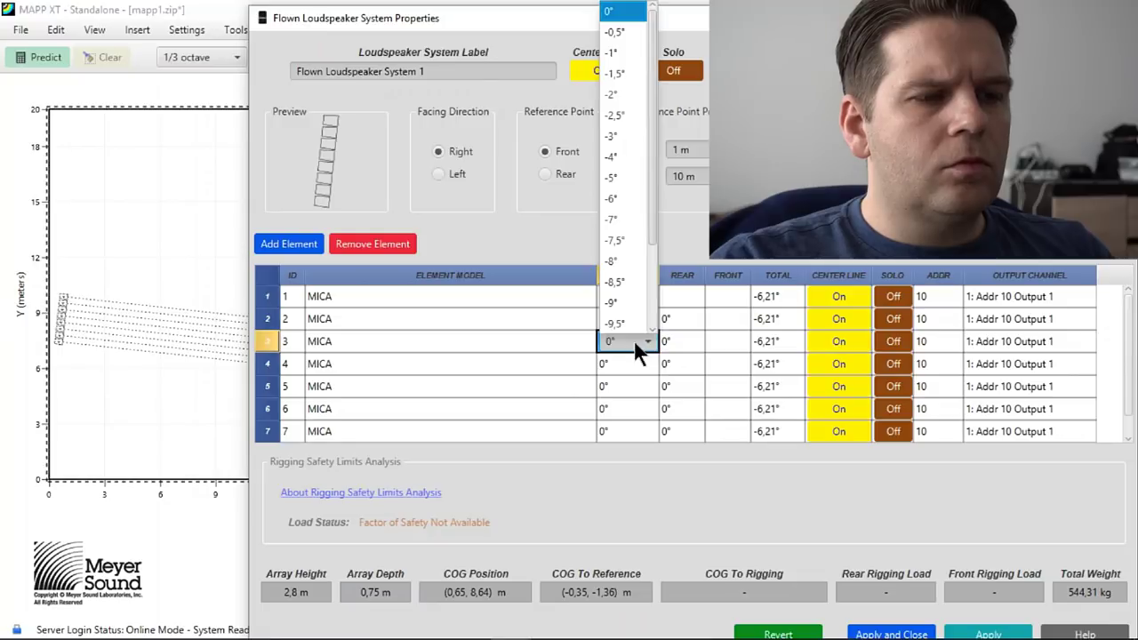
left_click(631, 53)
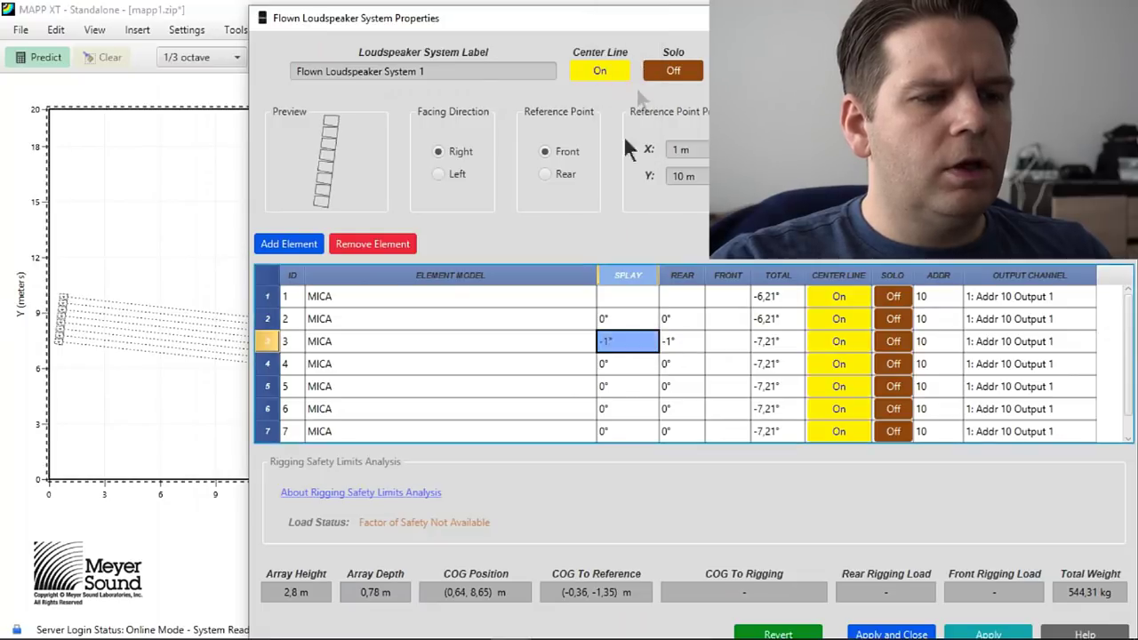
- Set the splay of elements 4, 5 and 6 to -1.5°, -2° and -3° respectively
left_click(634, 363)
left_click(634, 363)
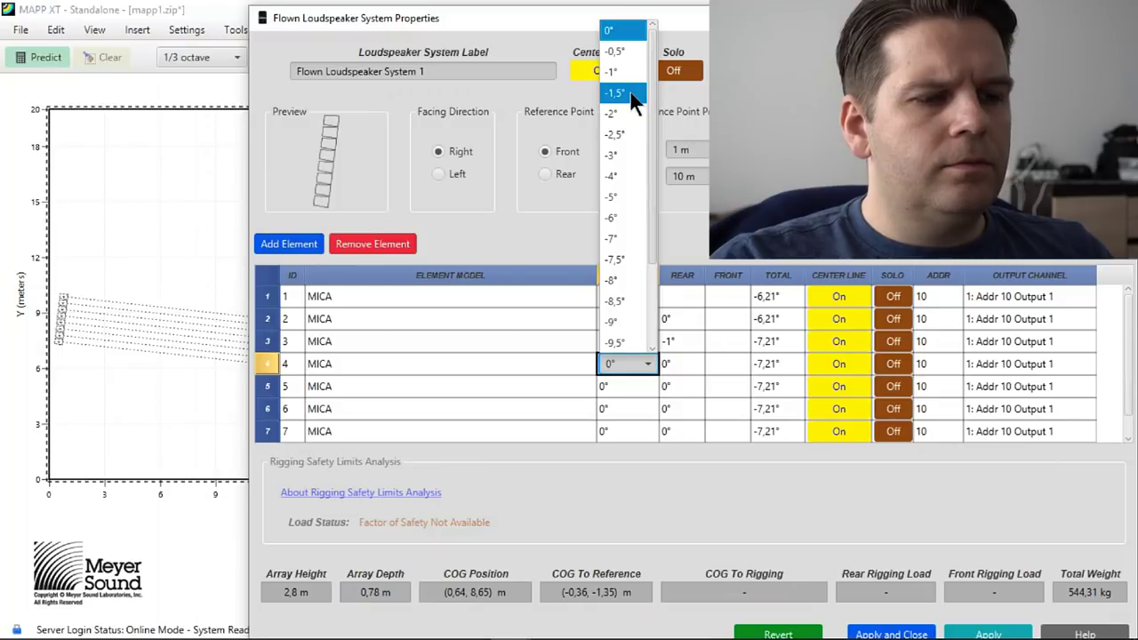
left_click(630, 93)
left_click(627, 386)
left_click(628, 387)
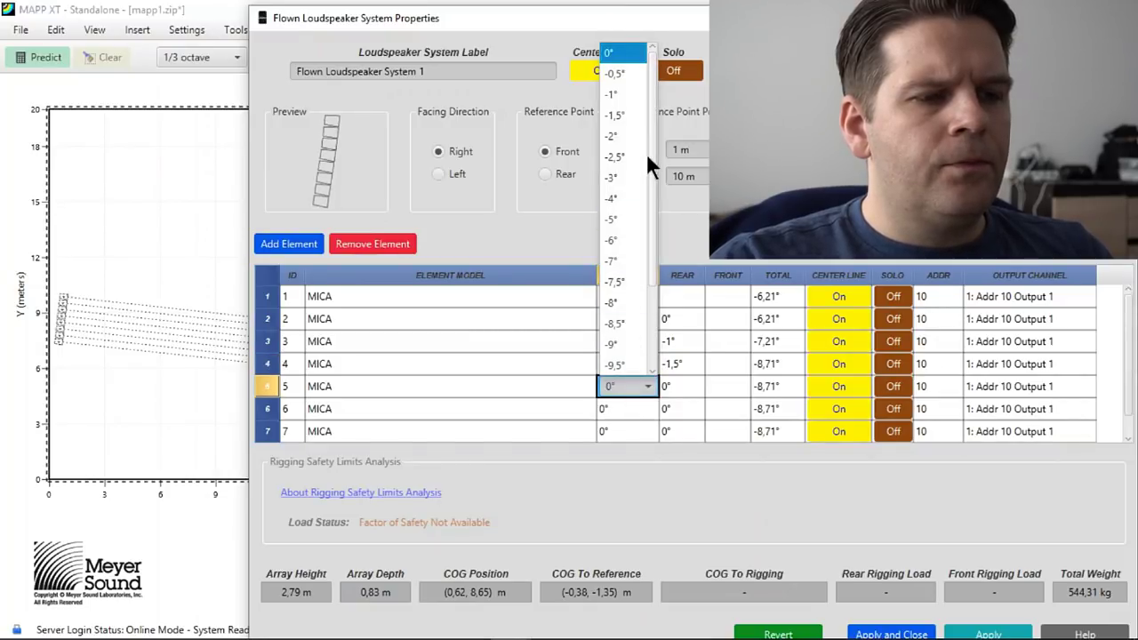
left_click(629, 138)
left_click(635, 410)
left_click(635, 408)
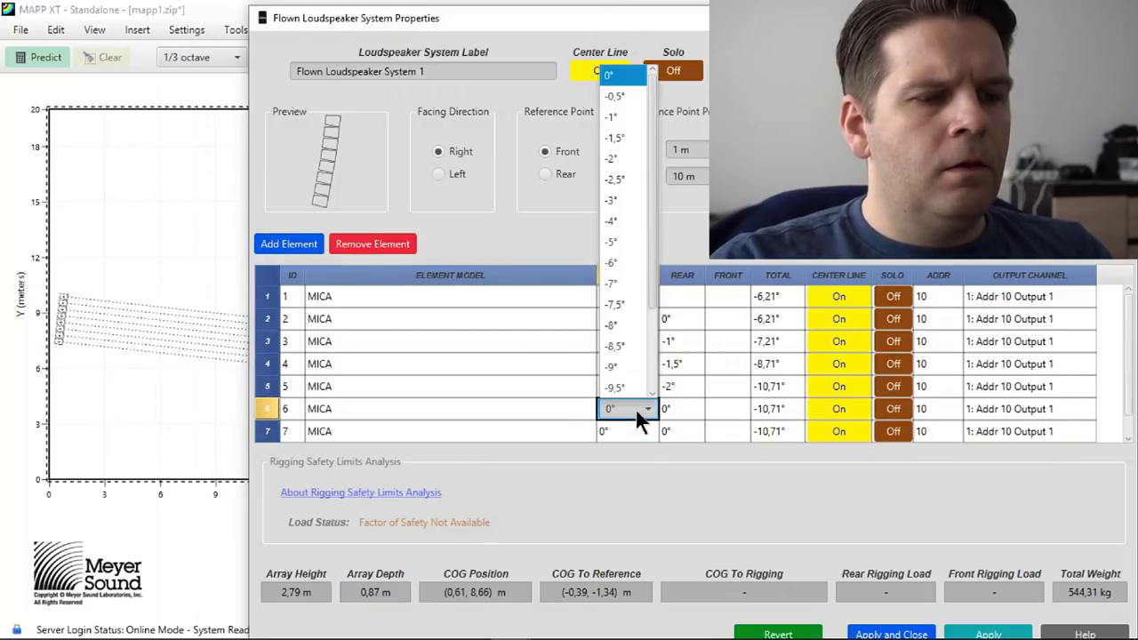
left_click(627, 200)
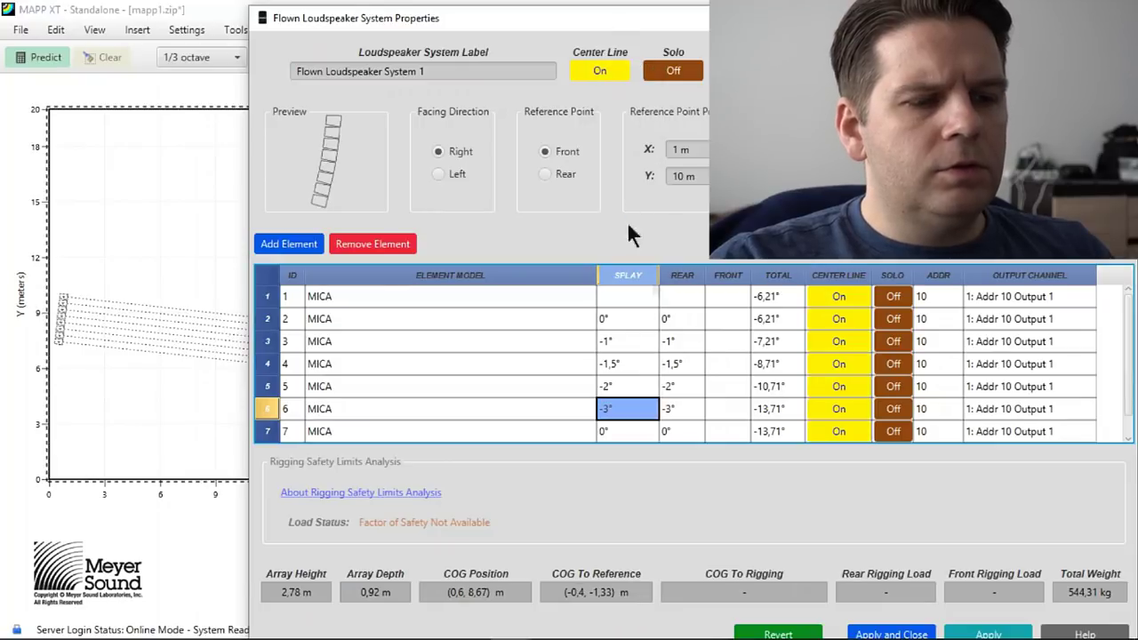
- Set the splay of element 7 to -6° and element 8 to -8°, and apply the changes to the array
scroll(699, 350, "down", 1)
left_click(631, 407)
left_click(631, 407)
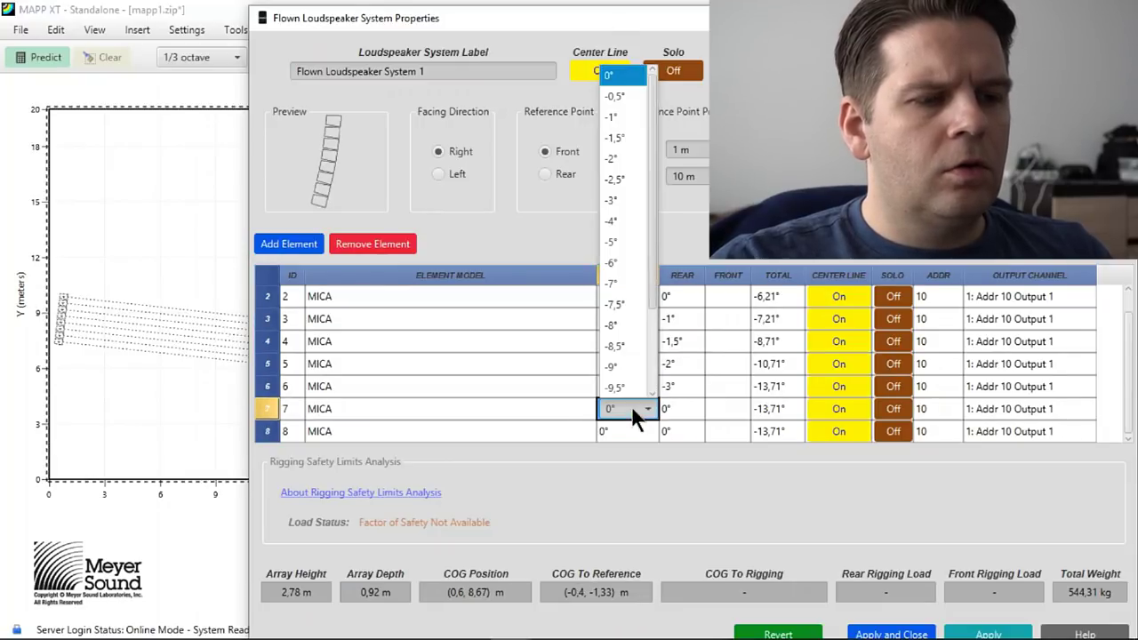
left_click(629, 264)
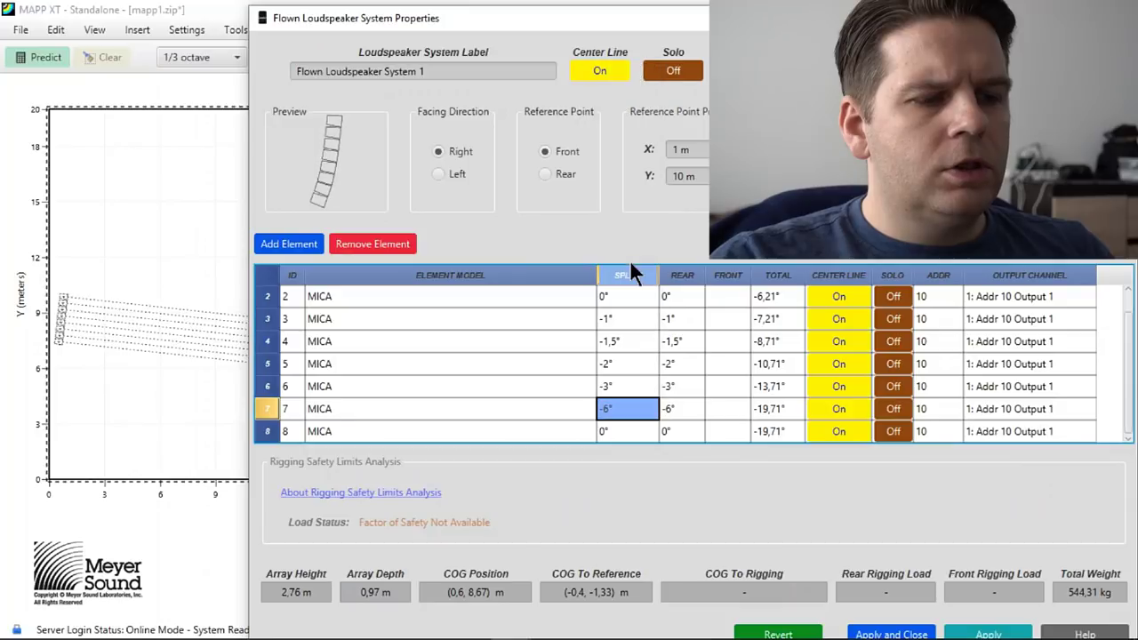
left_click(626, 427)
left_click(627, 428)
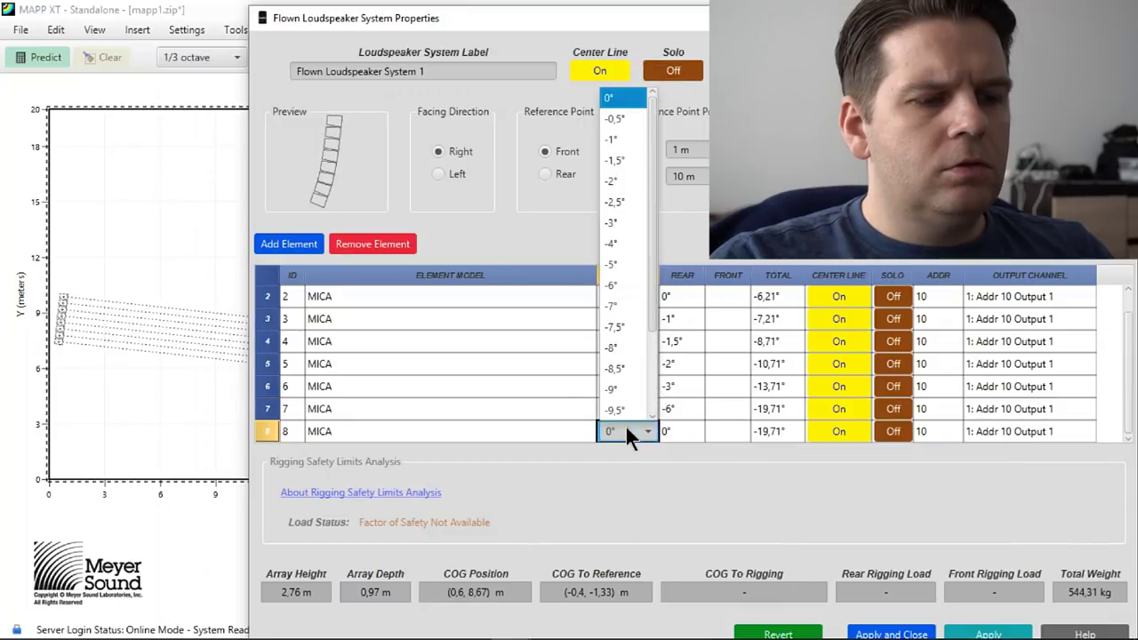
left_click(629, 348)
left_click(892, 633)
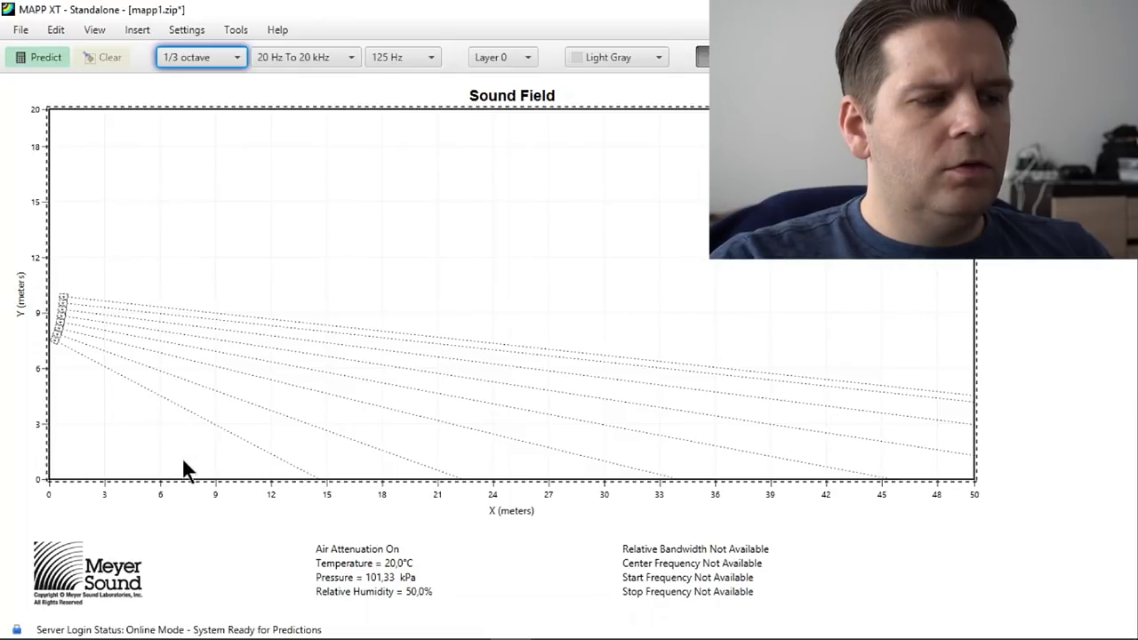
right_click(59, 310)
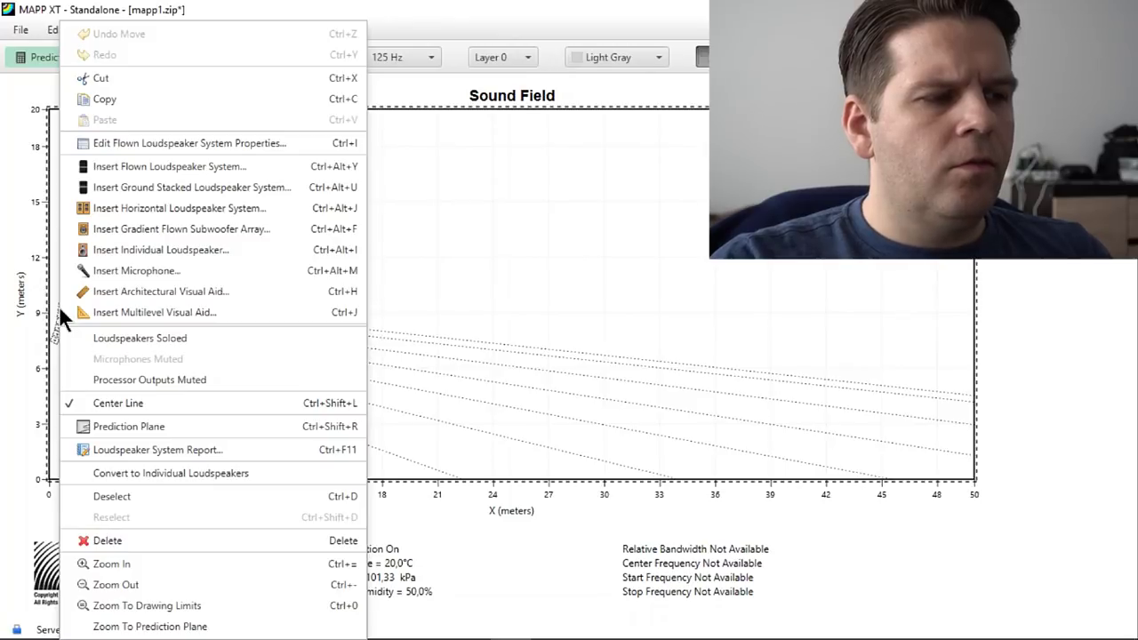
left_click(695, 21)
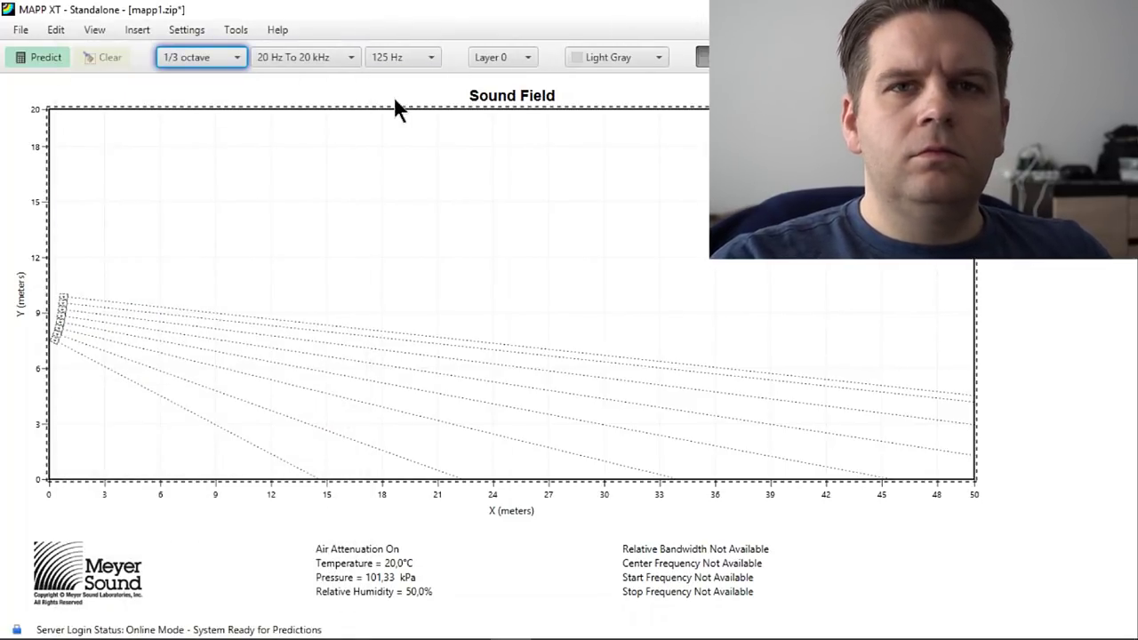
left_click(88, 313)
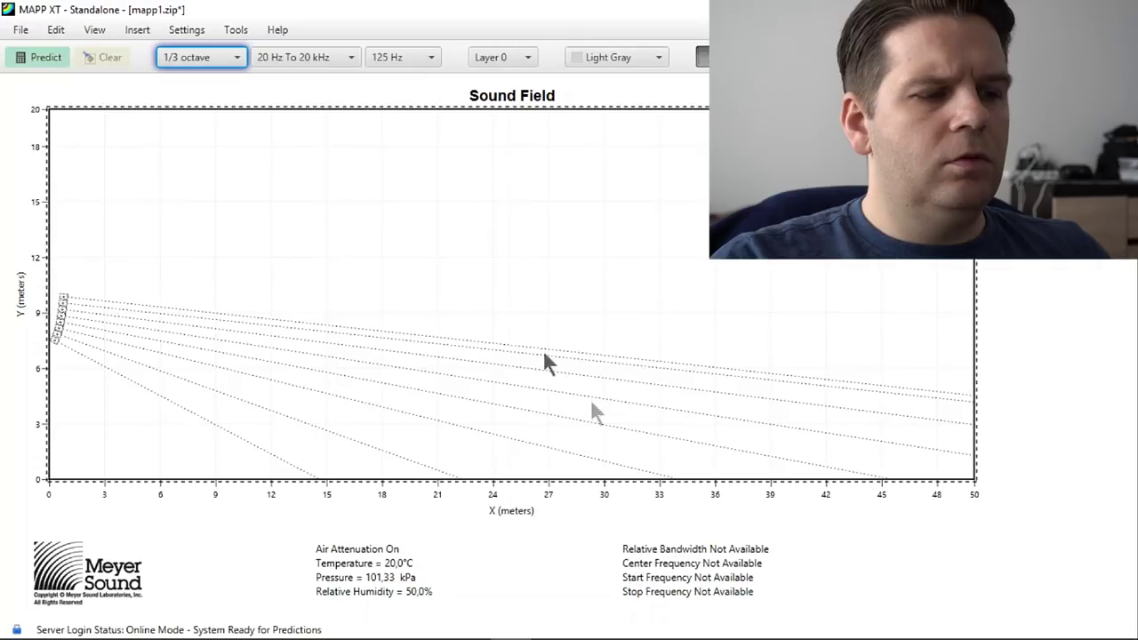
- Run the sound-field prediction, set the frequency to 4 kHz, and predict again
left_click(49, 58)
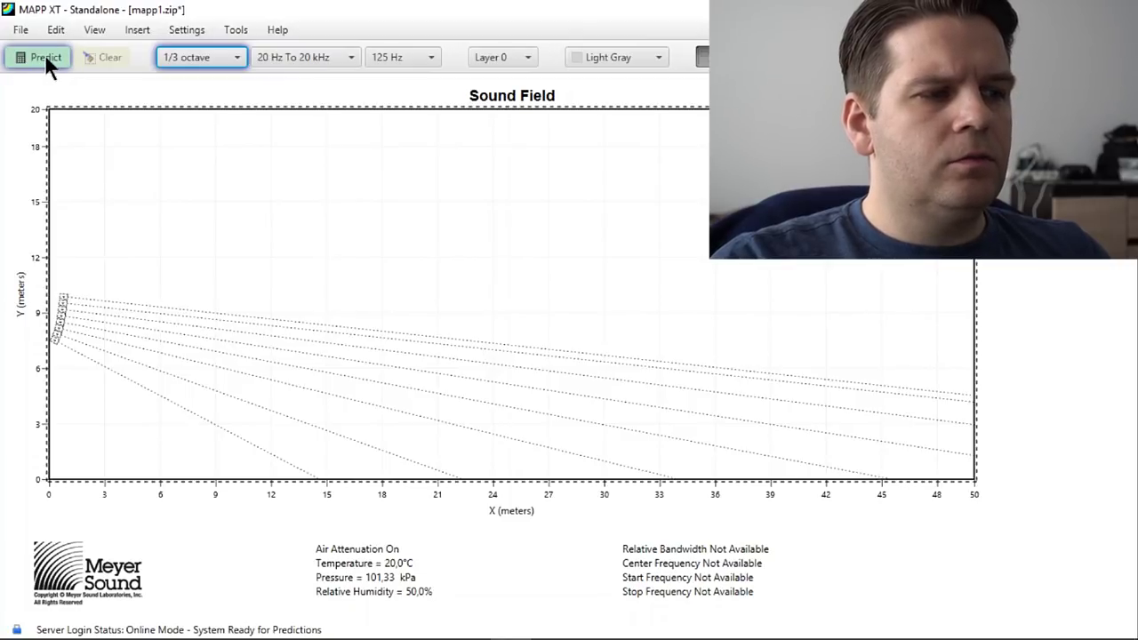
left_click(45, 54)
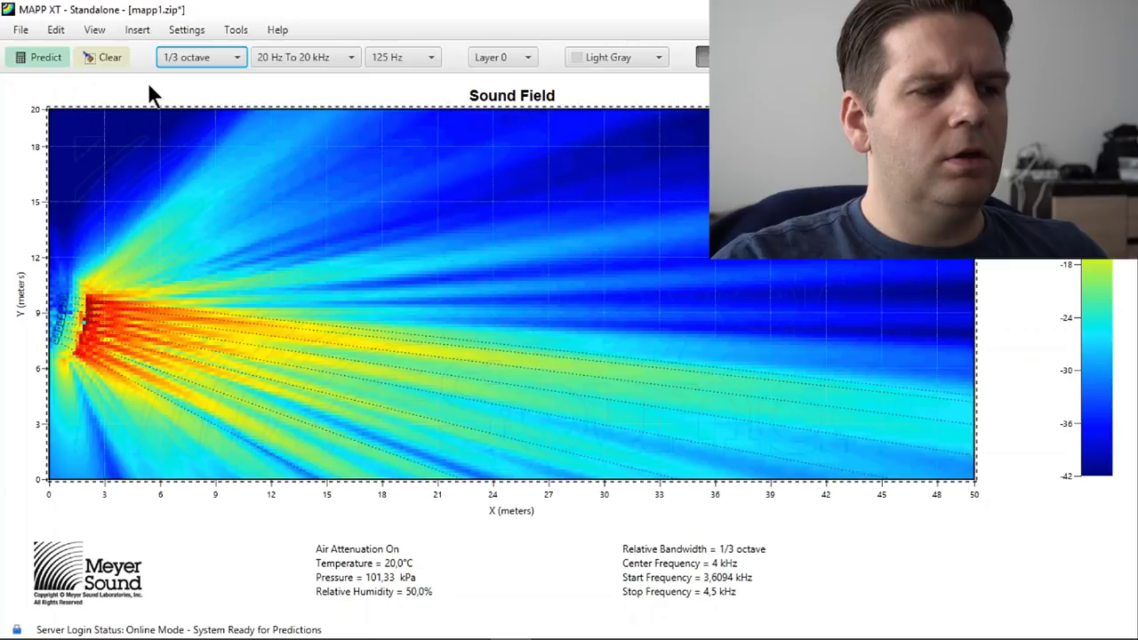
left_click(432, 59)
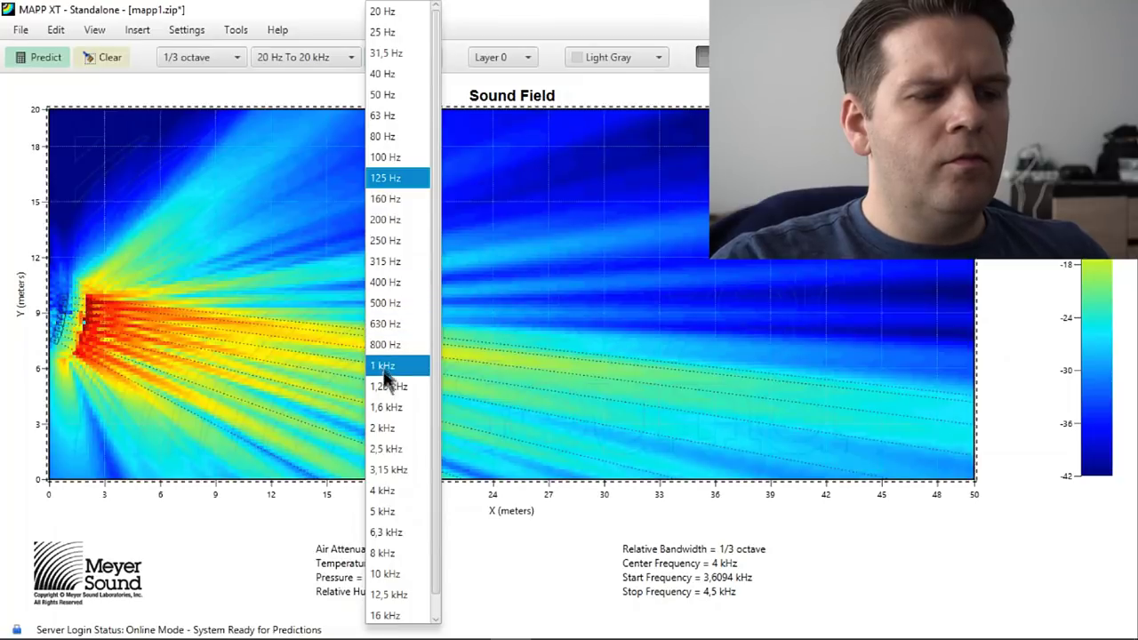
scroll(383, 373, "down", 1)
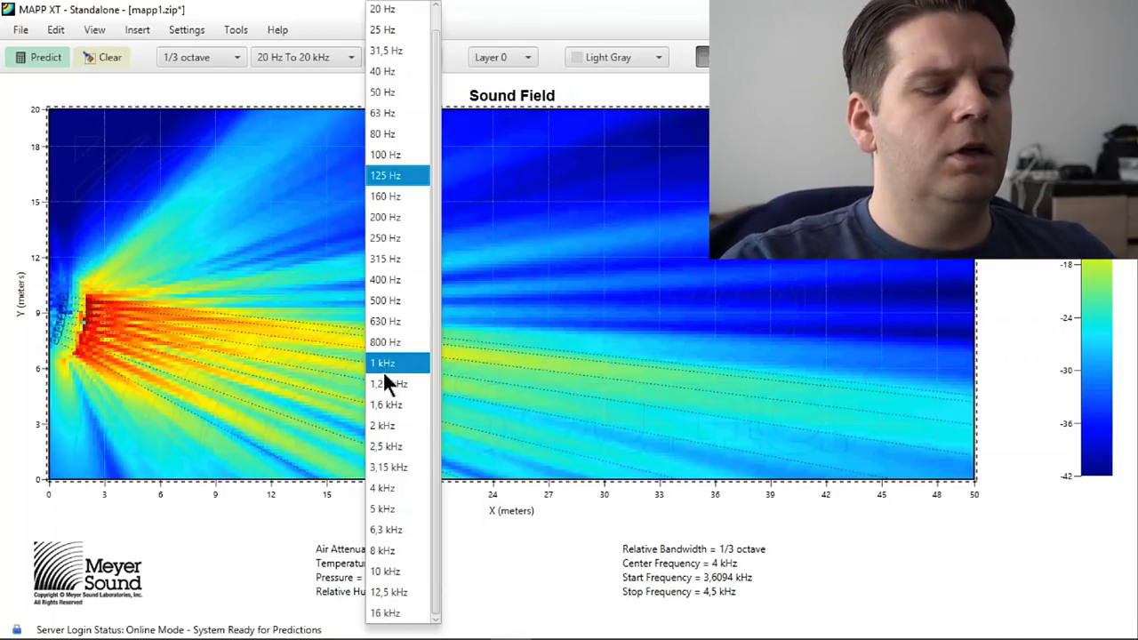
left_click(386, 489)
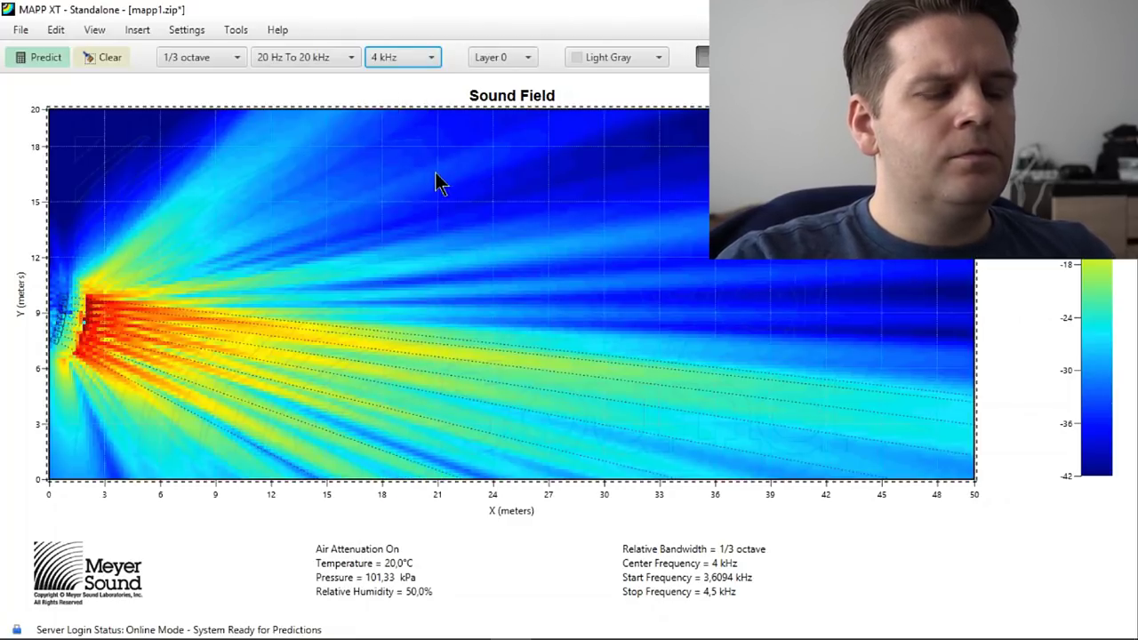
left_click(41, 58)
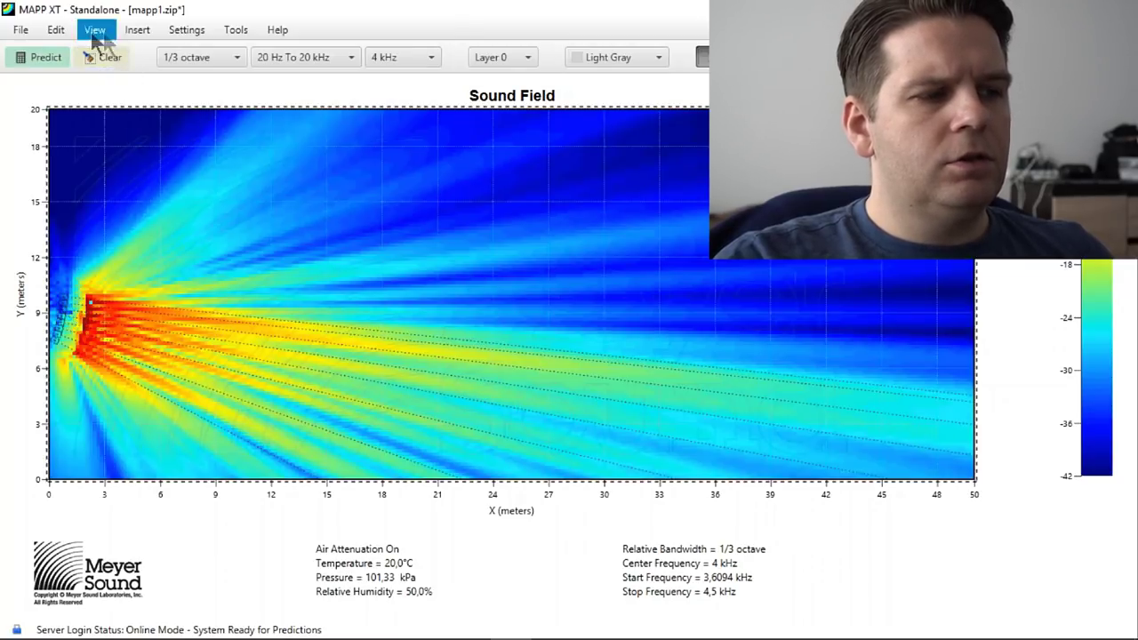
- Clear the prediction and edit the flown system's properties to set the splay of the second MICA element to -2°
left_click(105, 55)
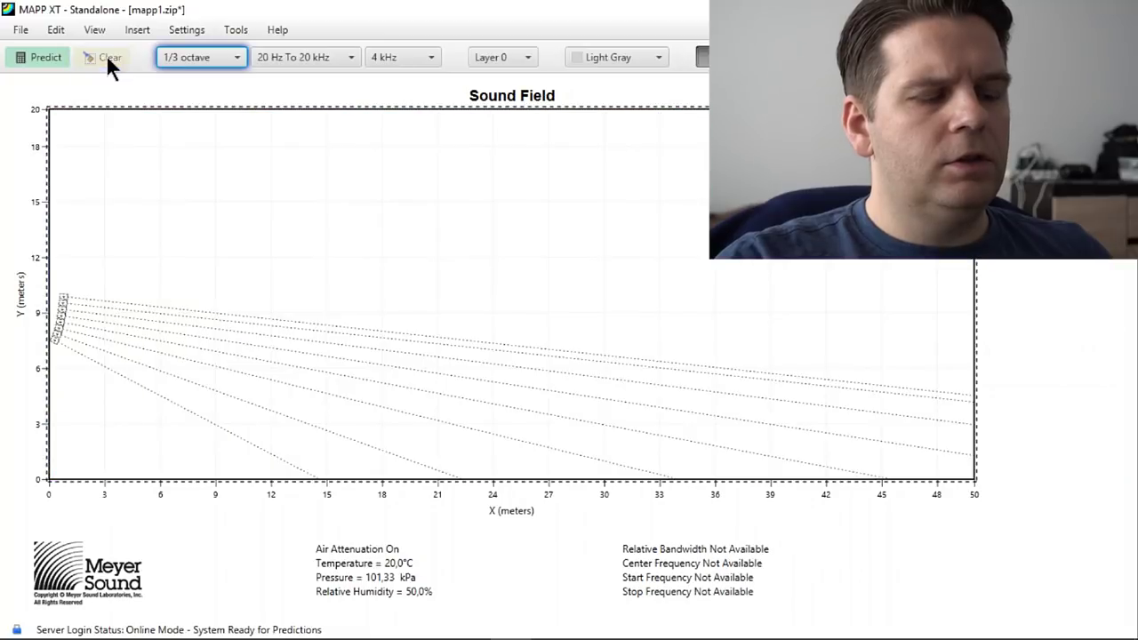
right_click(60, 302)
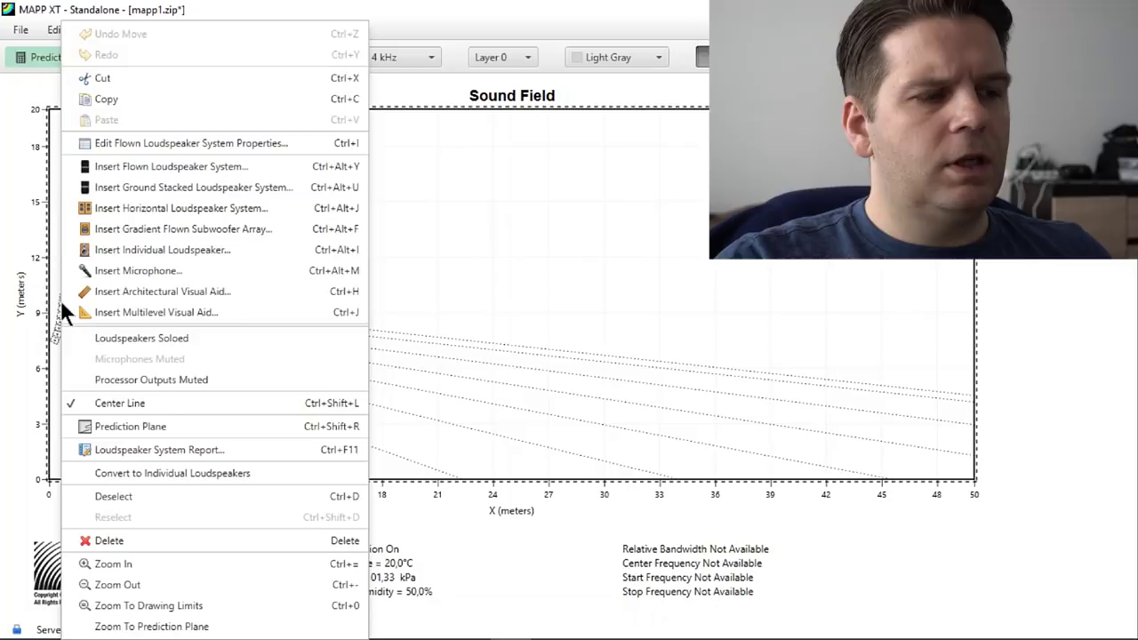
left_click(263, 144)
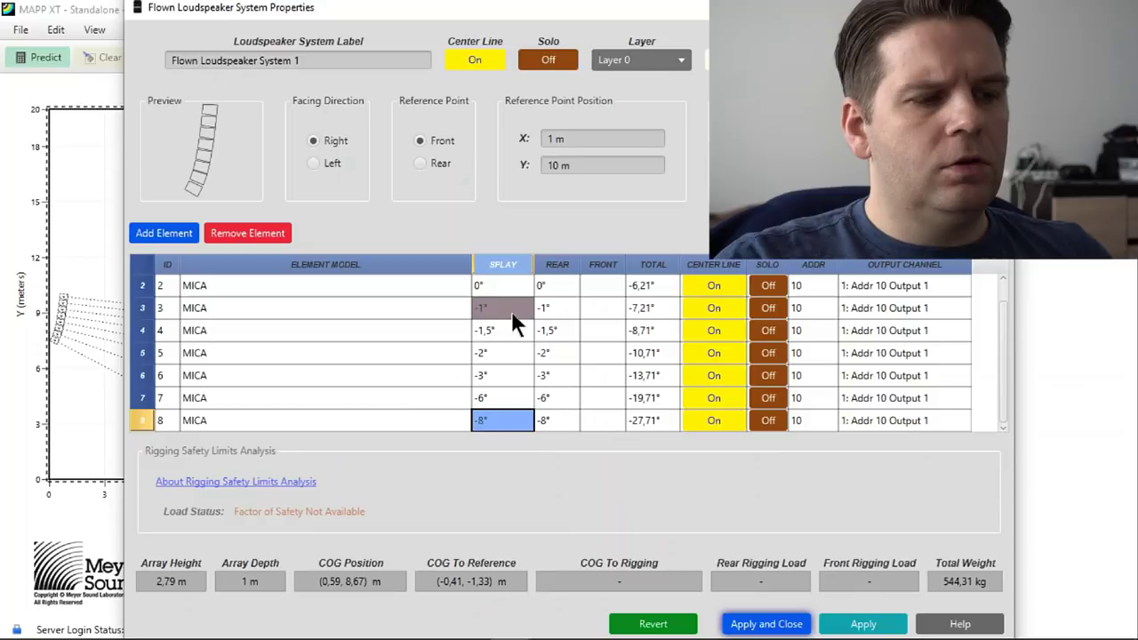
scroll(498, 327, "up", 1)
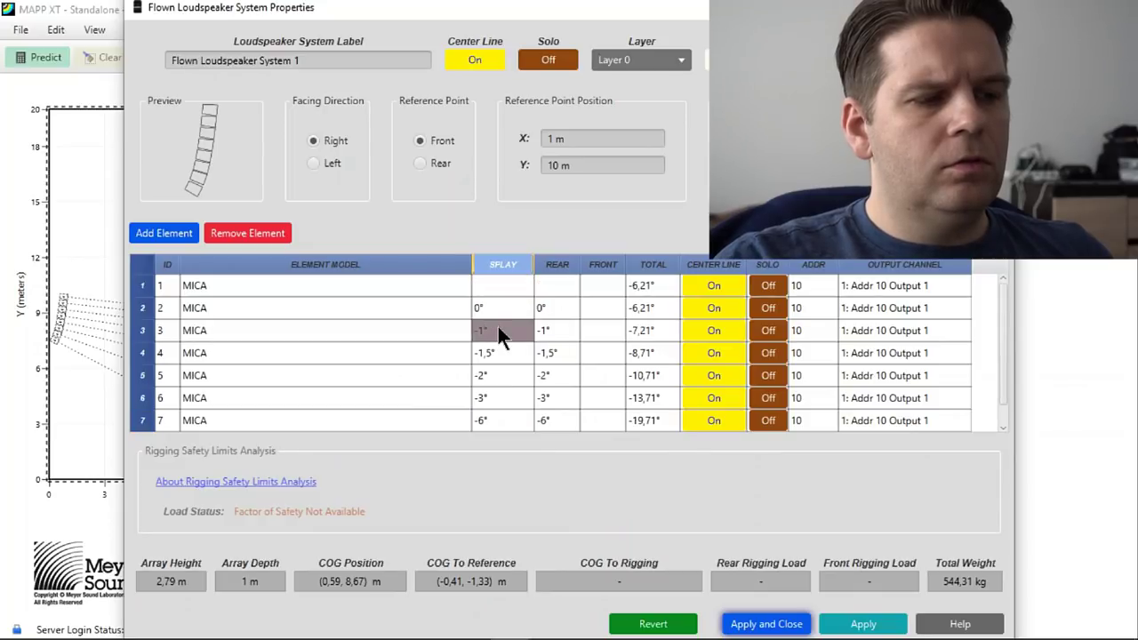
left_click(514, 311)
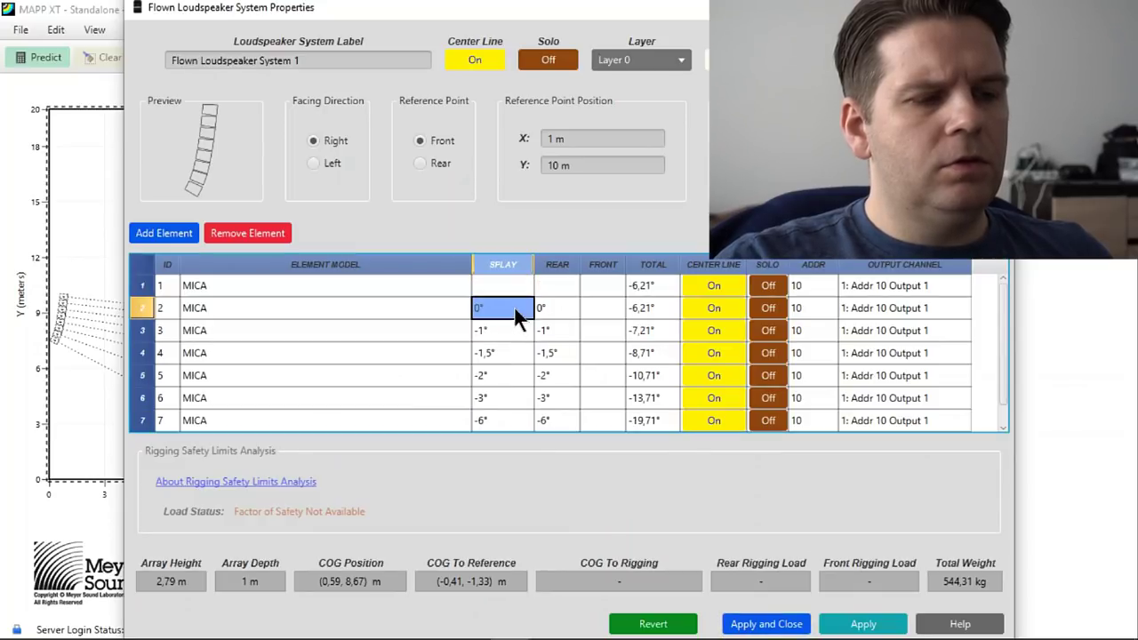
left_click(504, 307)
scroll(504, 308, "down", 14)
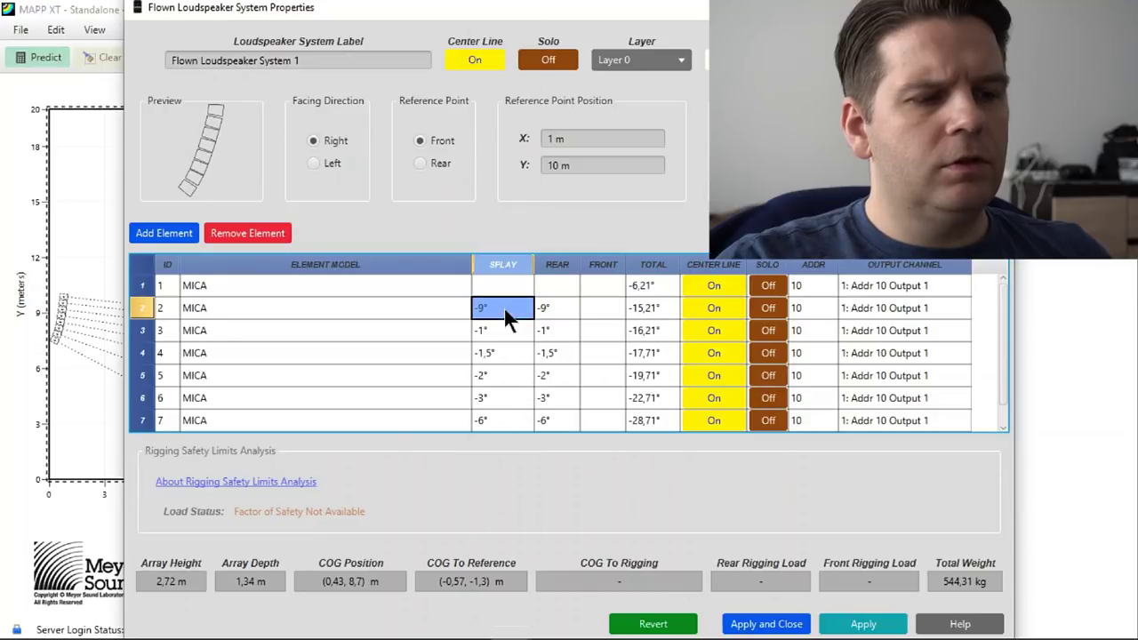
left_click(503, 305)
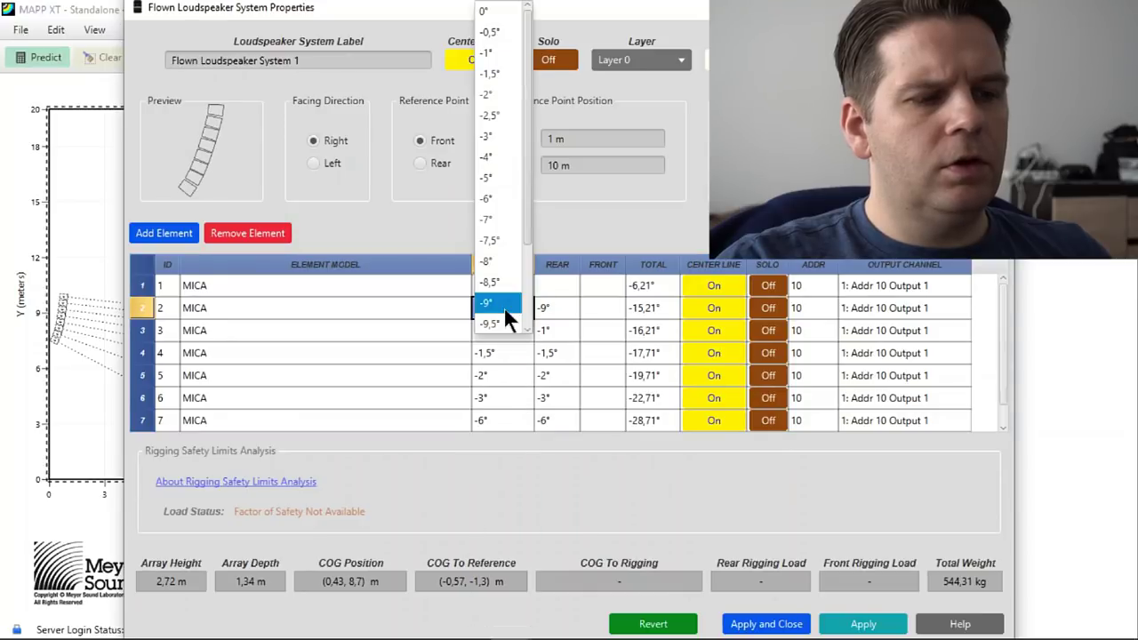
left_click(498, 95)
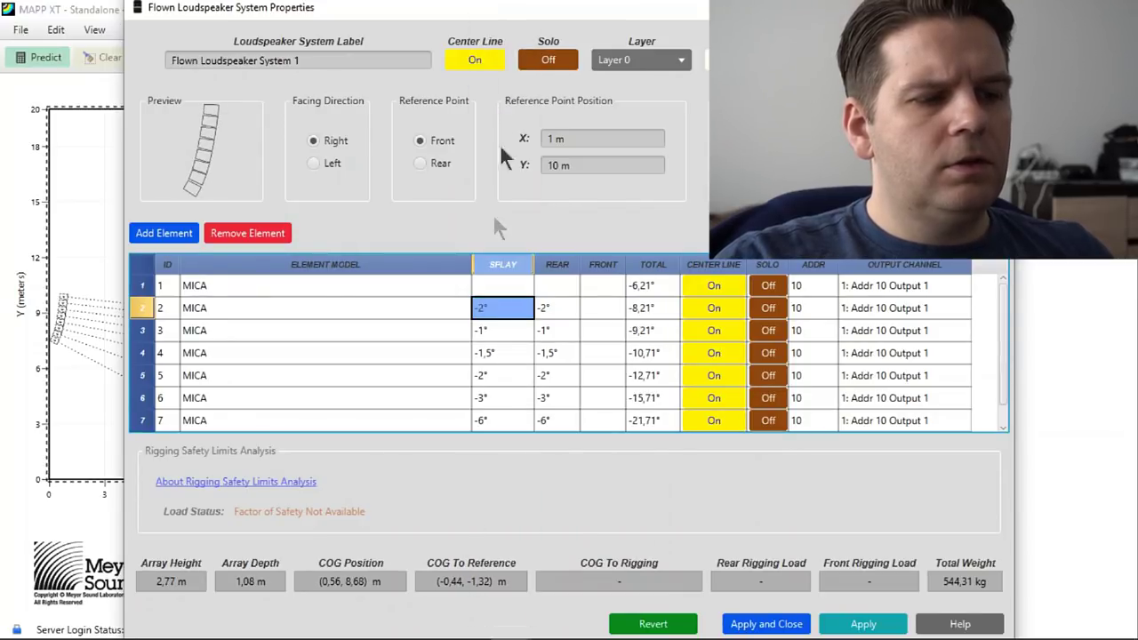
- Set the splay of elements 3 and 4 to -2°, apply the changes, and rerun the sound-field prediction
left_click(502, 329)
left_click(503, 94)
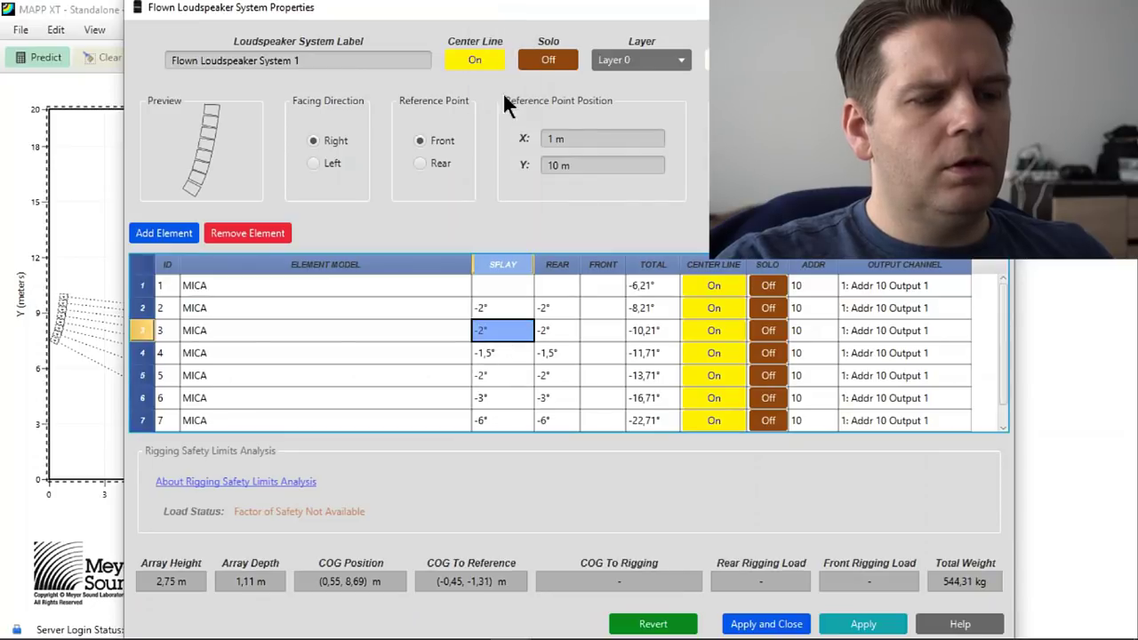
left_click(499, 353)
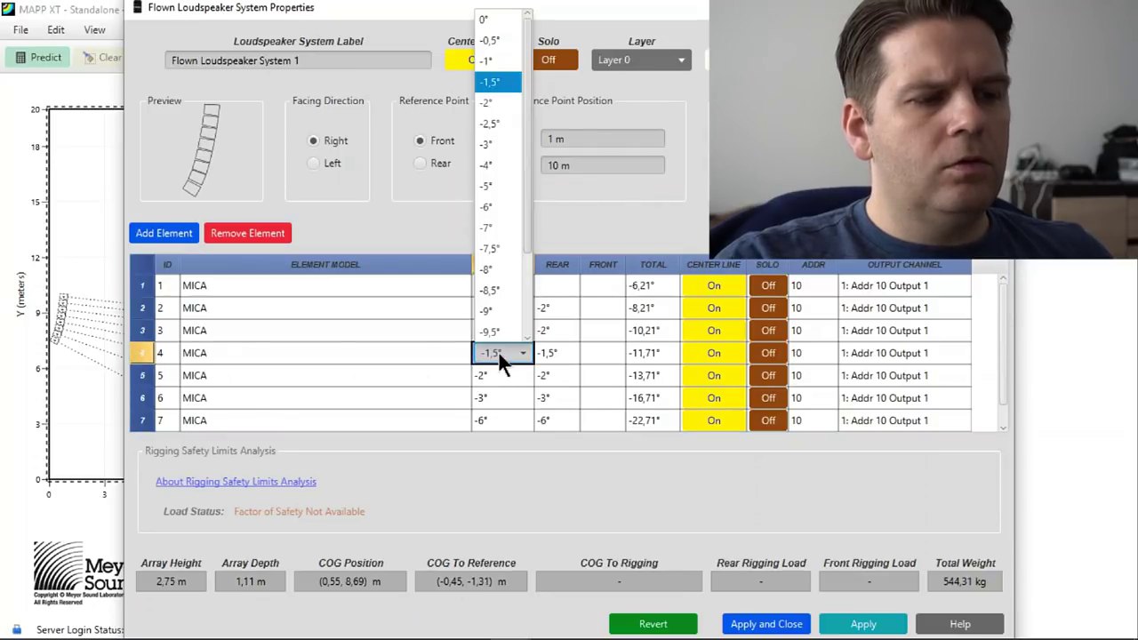
left_click(496, 100)
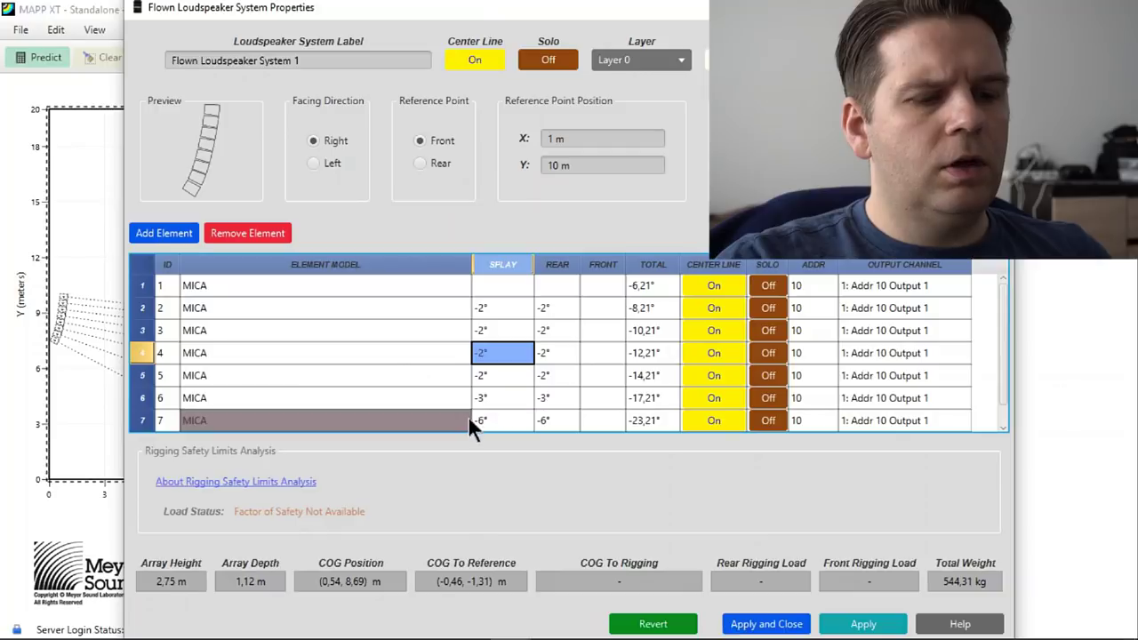
left_click(768, 624)
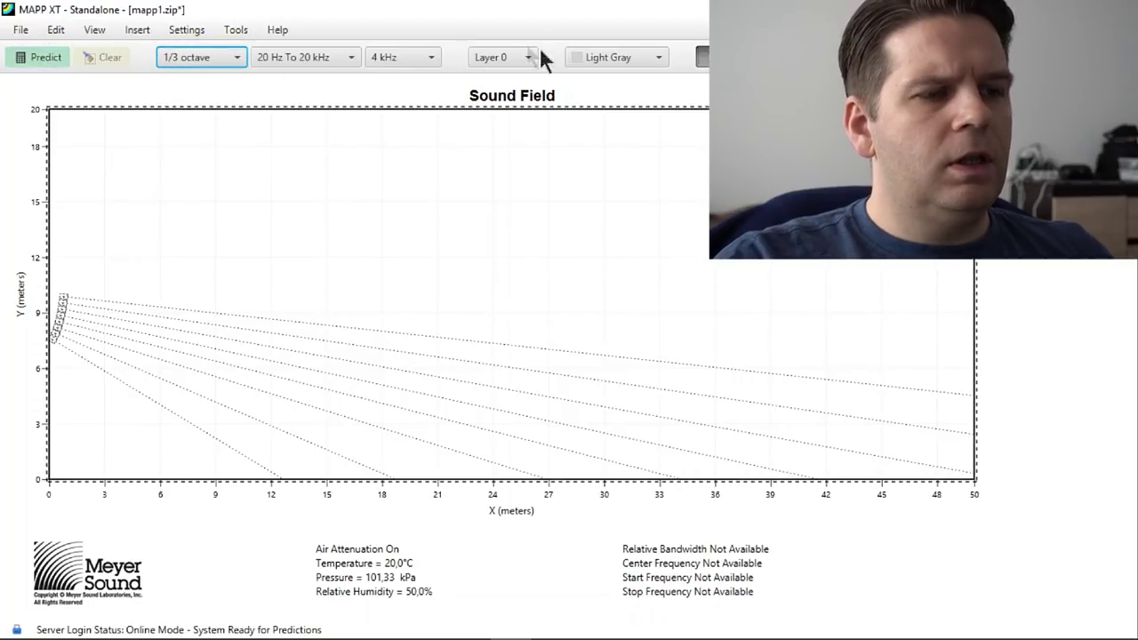
left_click(41, 59)
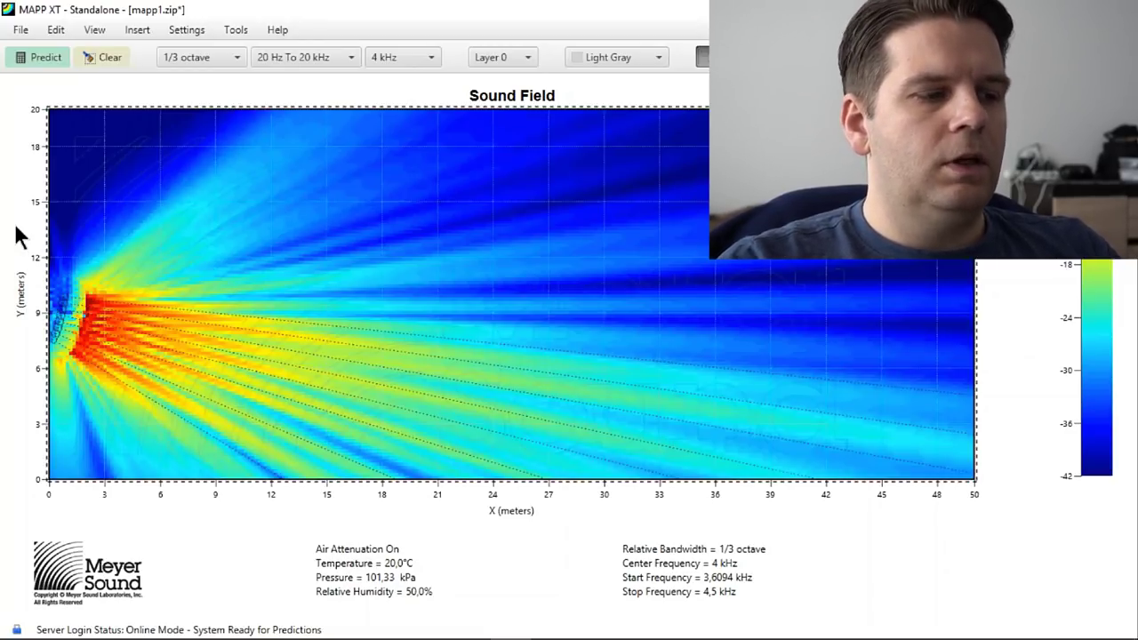
- Clear the sound-field prediction and delete the flown MICA array from the drawing
left_click(109, 206)
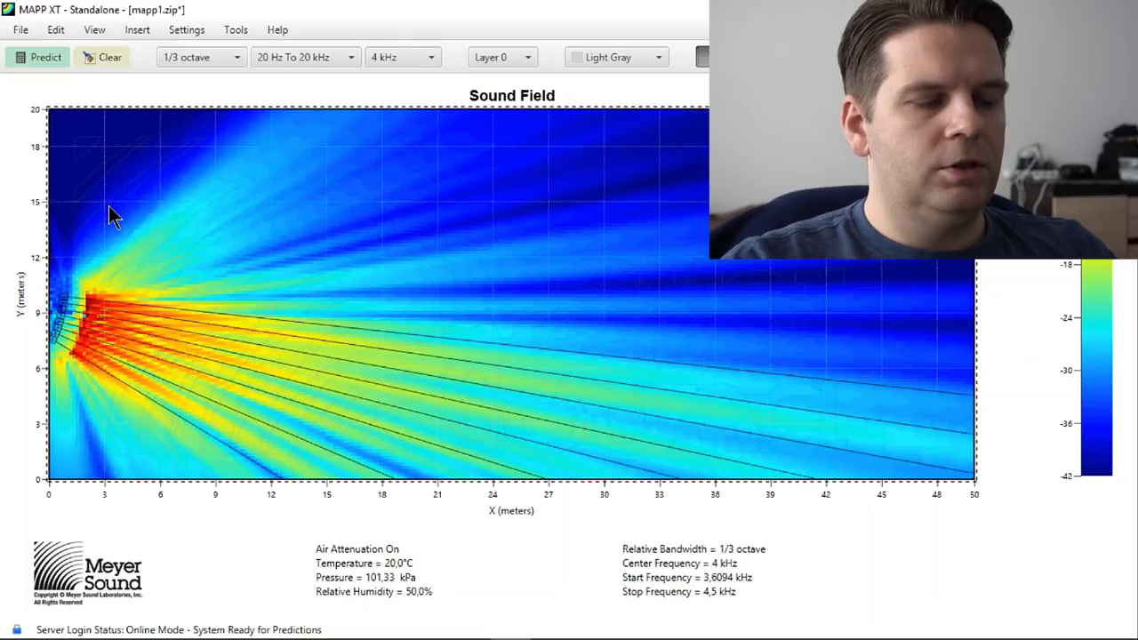
left_click(105, 53)
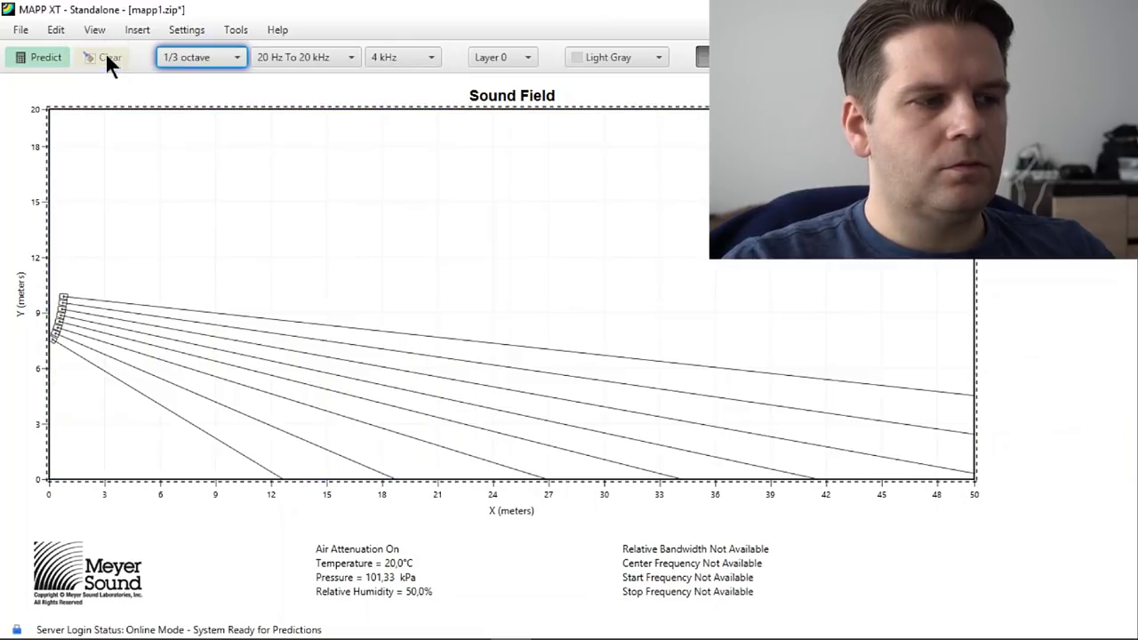
left_click(61, 311)
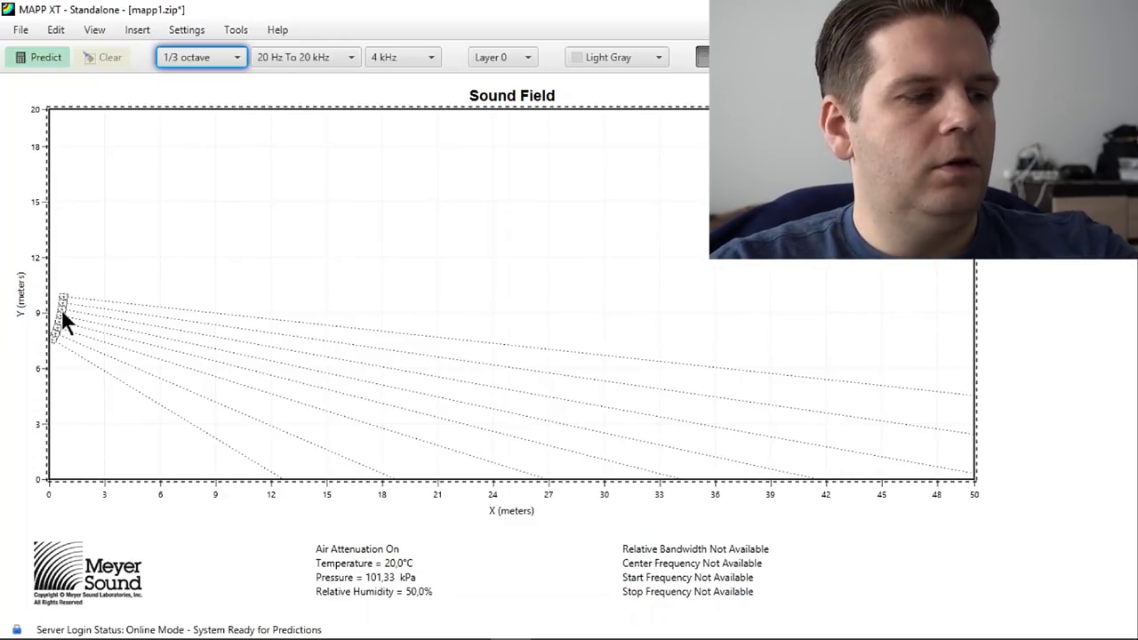
key("Delete")
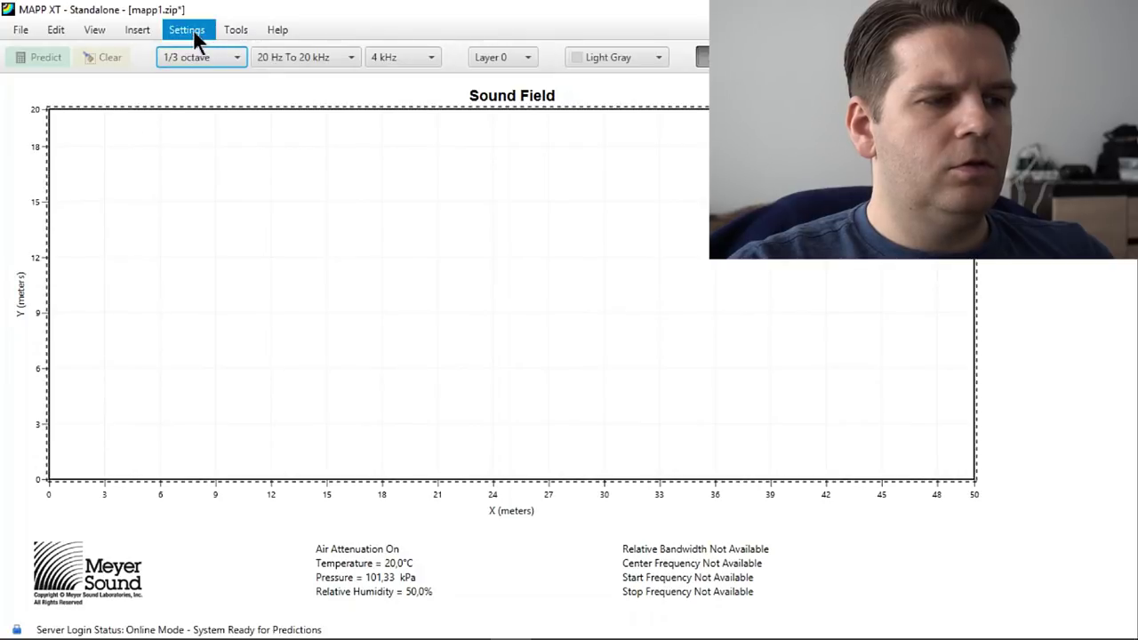
- Set the height of the prediction plane to 40 m and close its settings
right_click(286, 254)
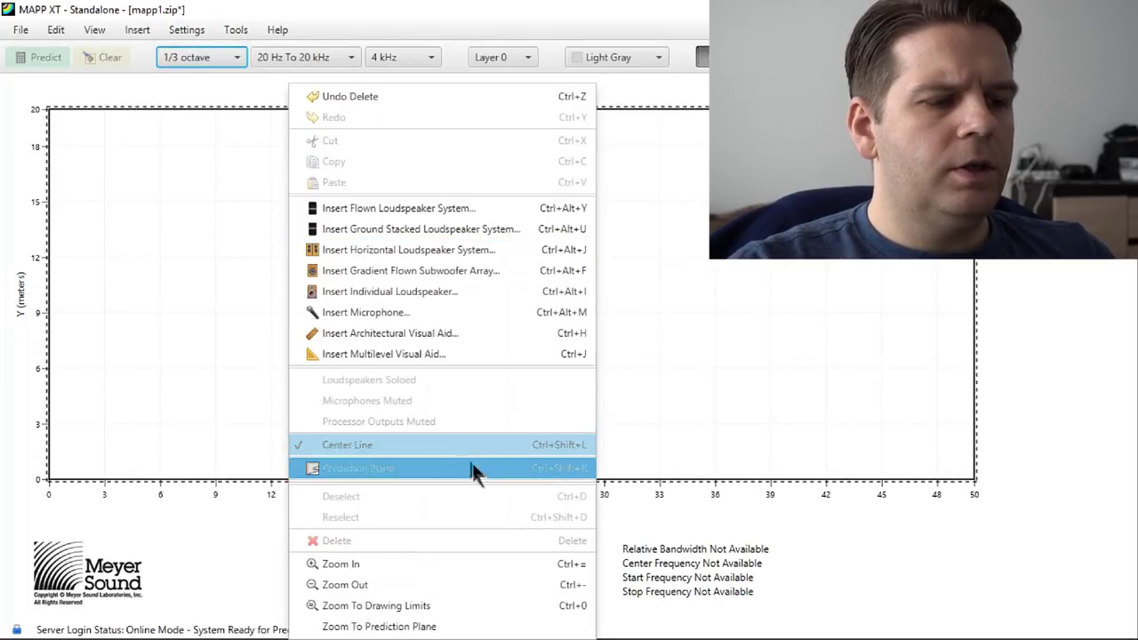
left_click(433, 477)
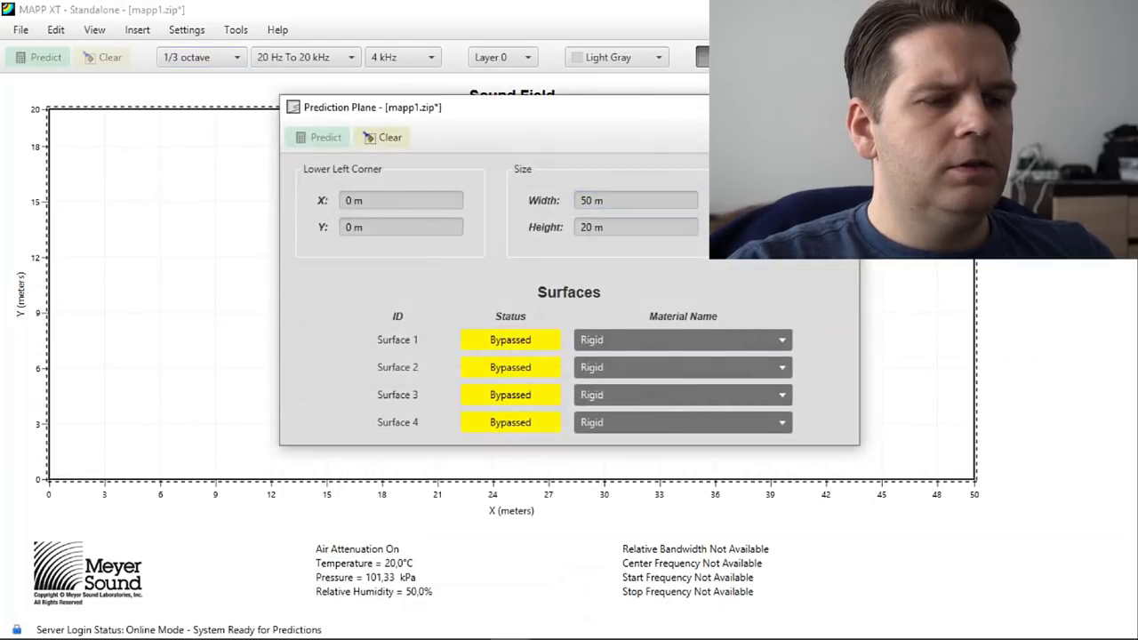
left_click(608, 228)
left_click(587, 201)
left_click(591, 228)
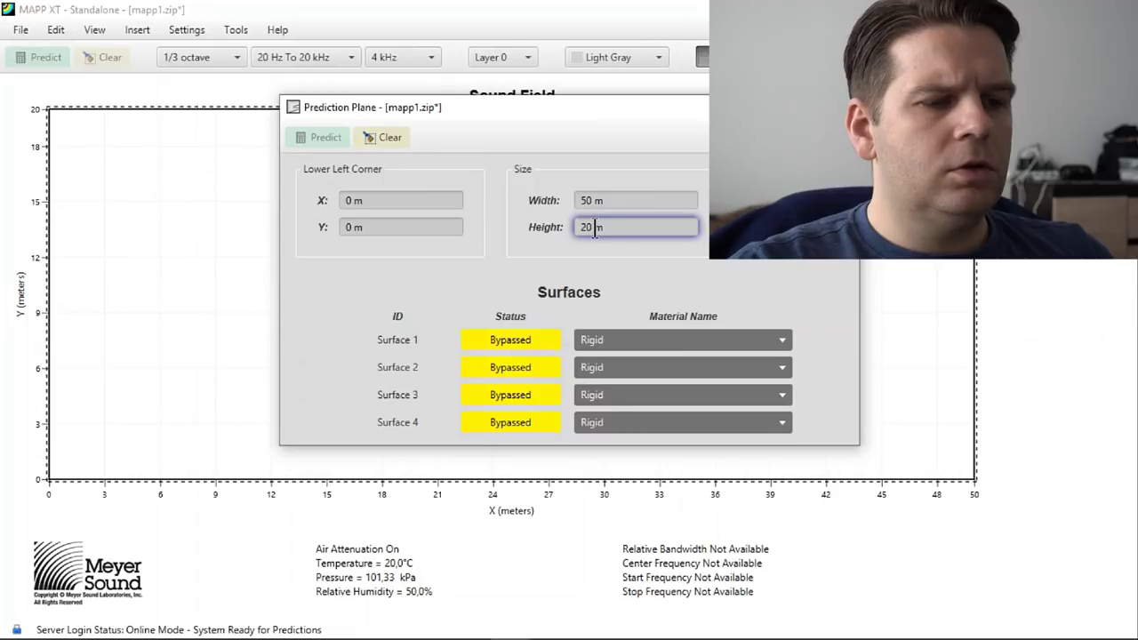
left_click_drag(595, 229, 541, 225)
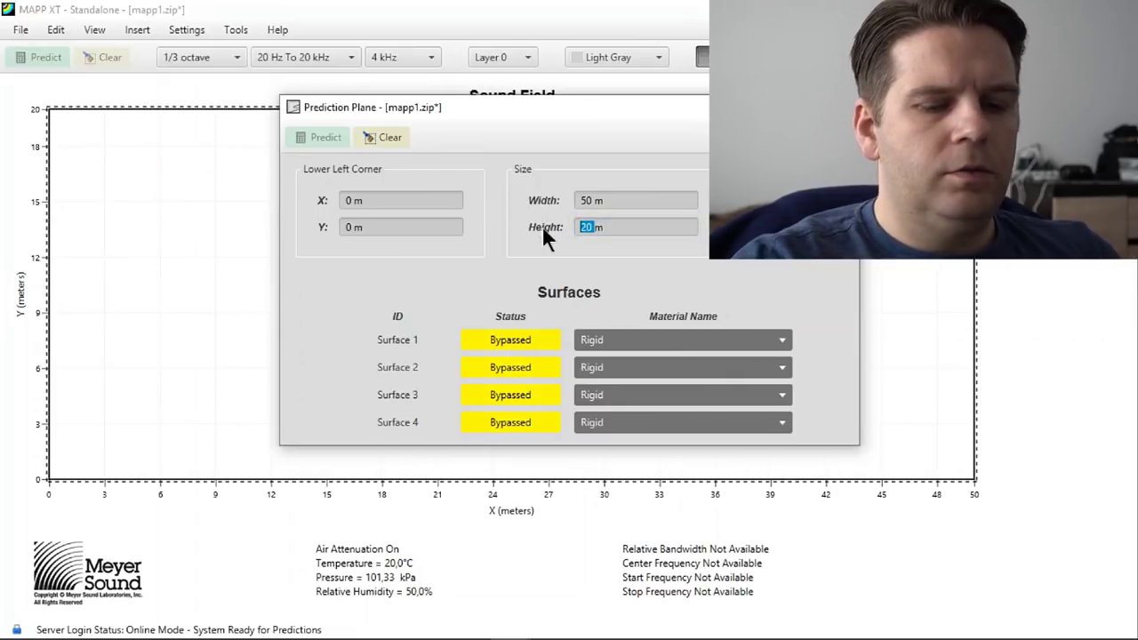
type("40")
key("Return")
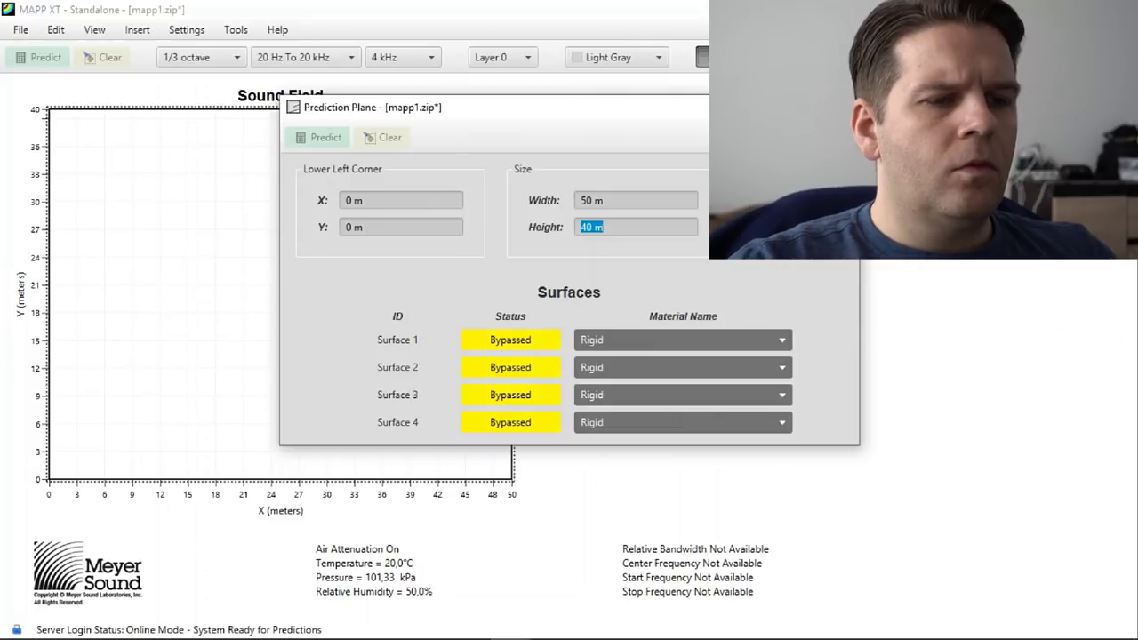
key("Escape")
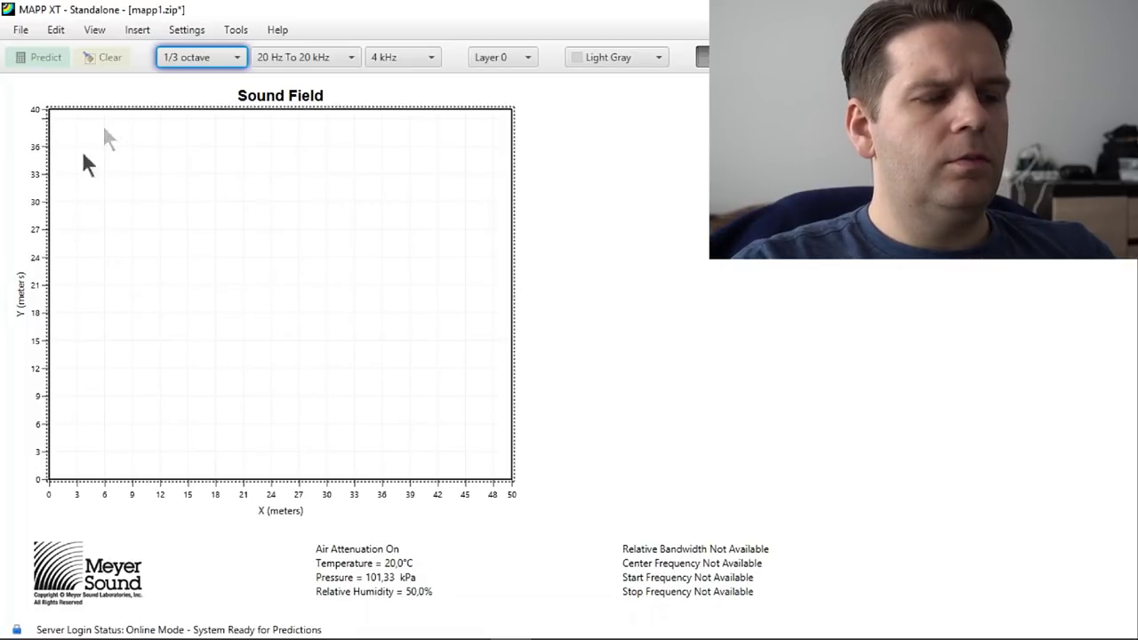
- Start a new ground stacked loudspeaker system and set its element model to 700-HP
left_click(136, 35)
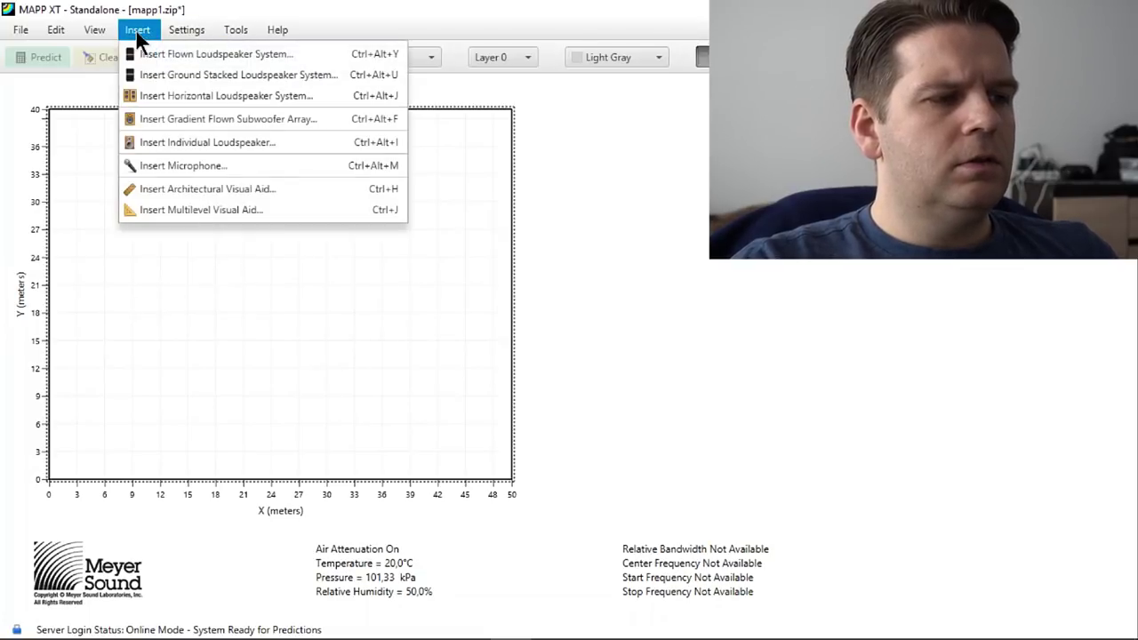
left_click(237, 75)
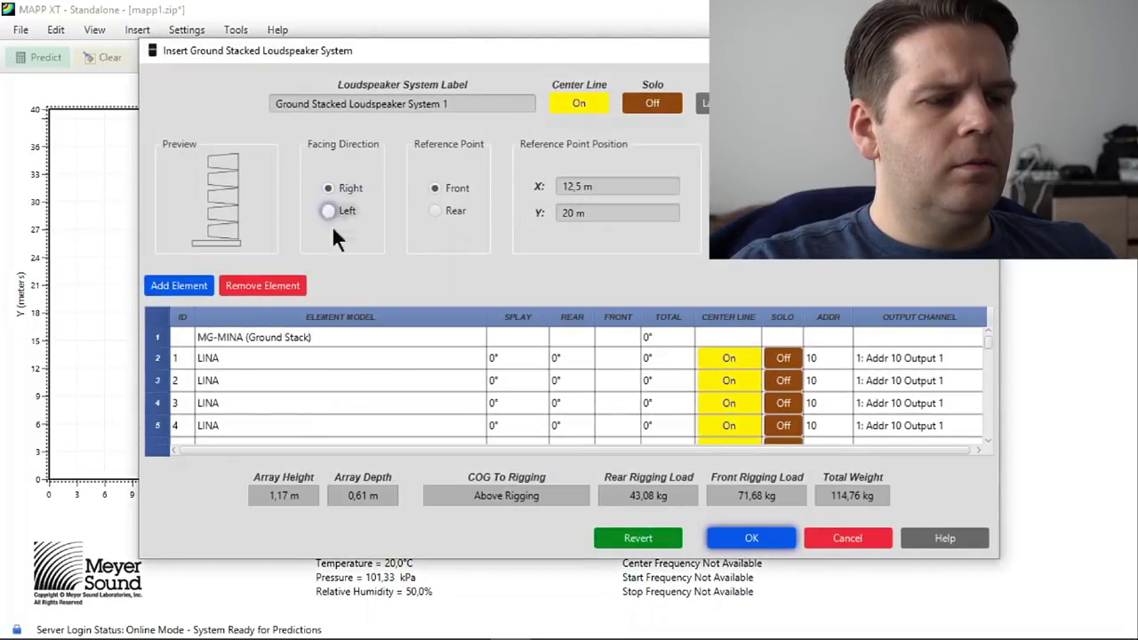
left_click(378, 335)
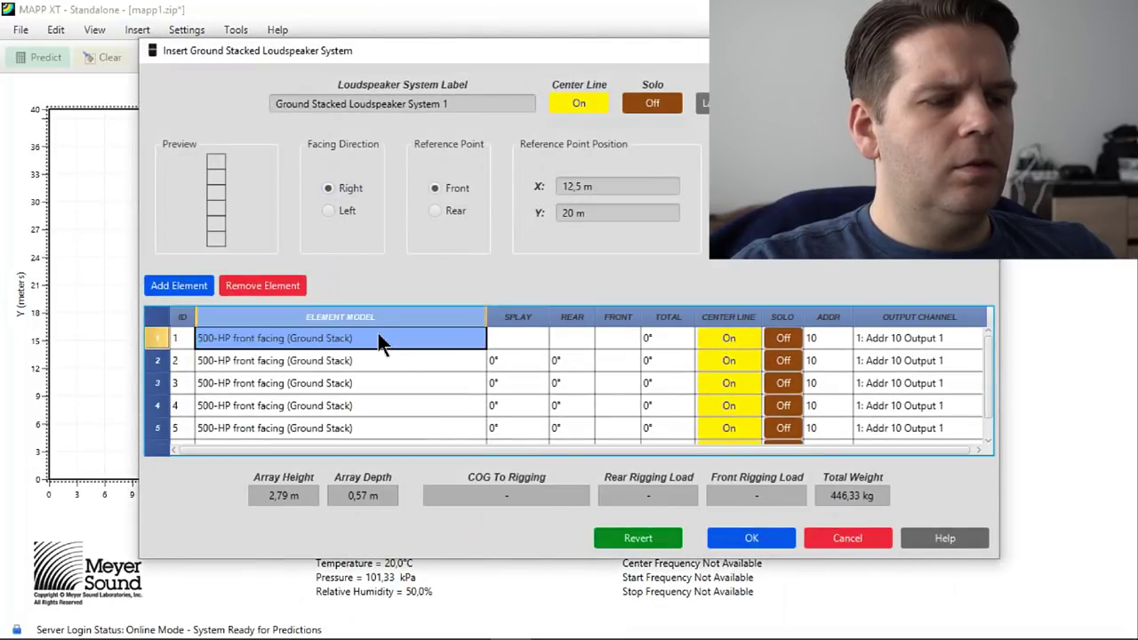
left_click(378, 335)
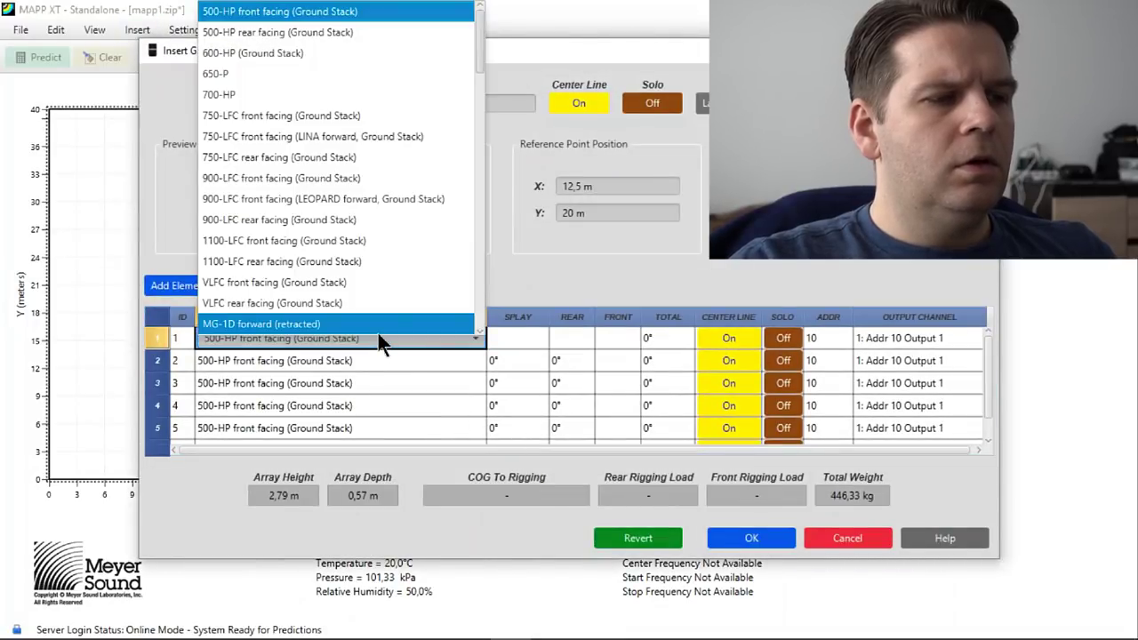
left_click(385, 95)
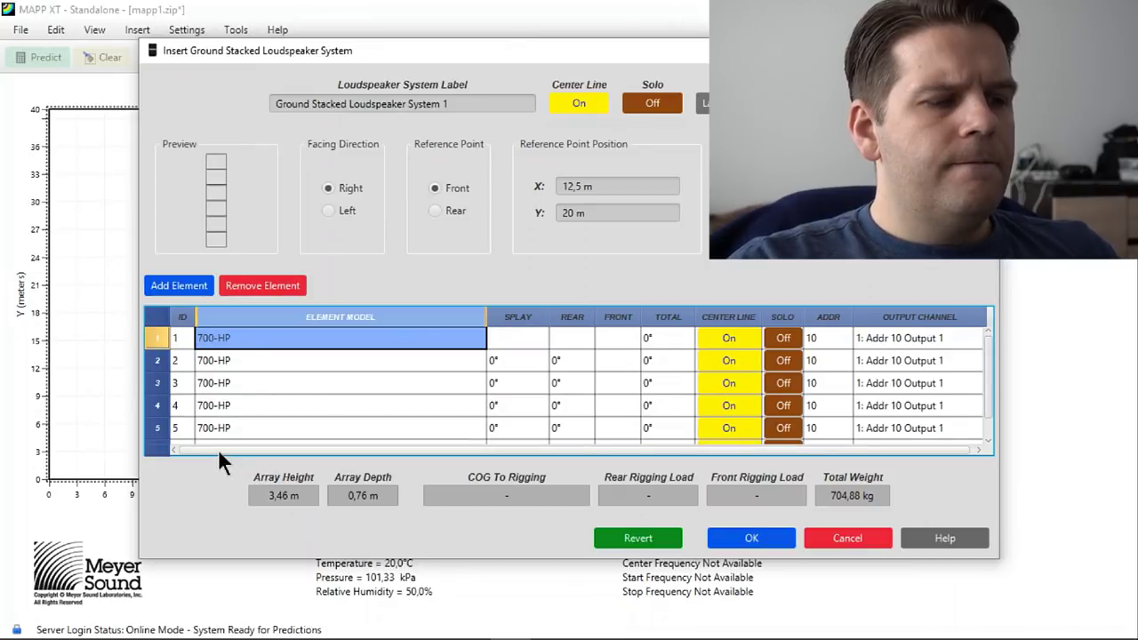
- Remove the last two 700-HP elements to leave a stack of four, and insert the system
scroll(277, 400, "down", 1)
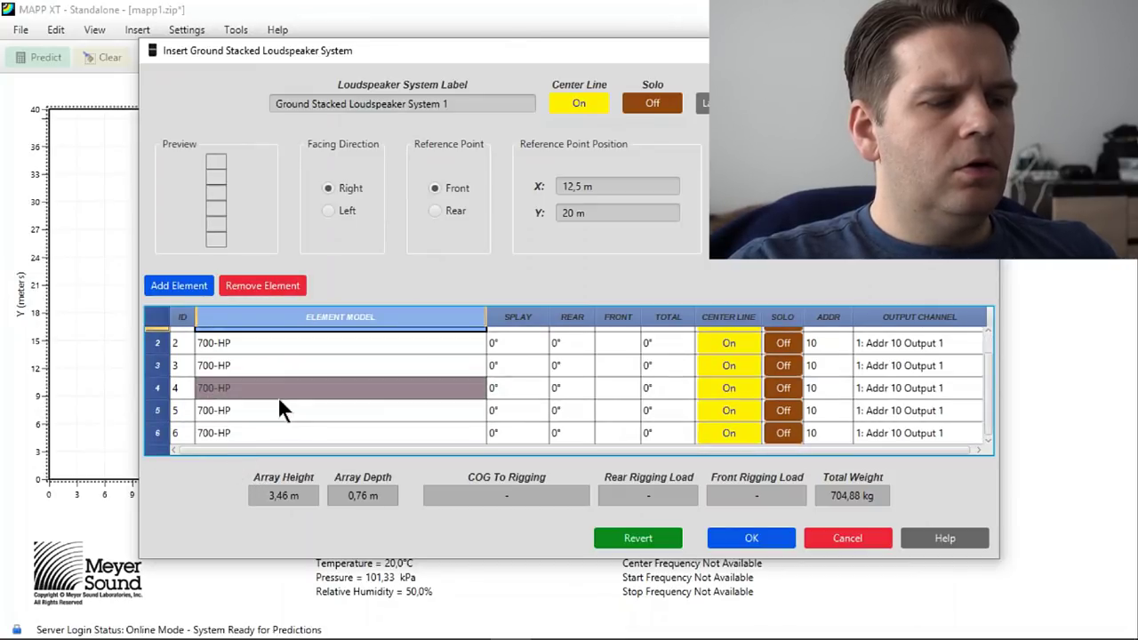
left_click(150, 433)
left_click(260, 283)
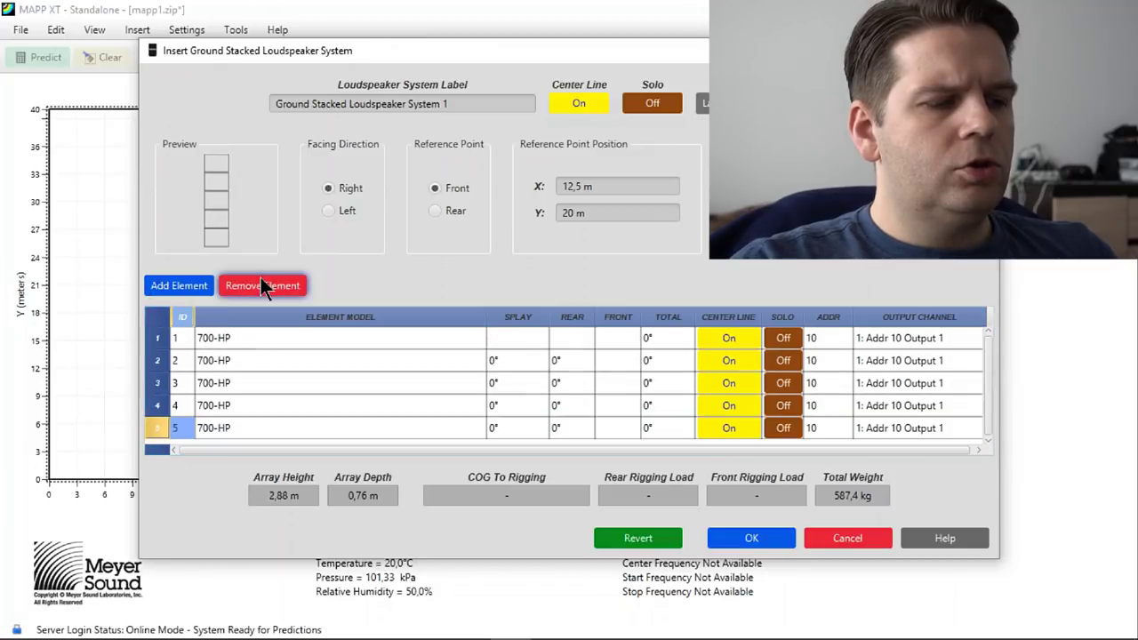
left_click(260, 283)
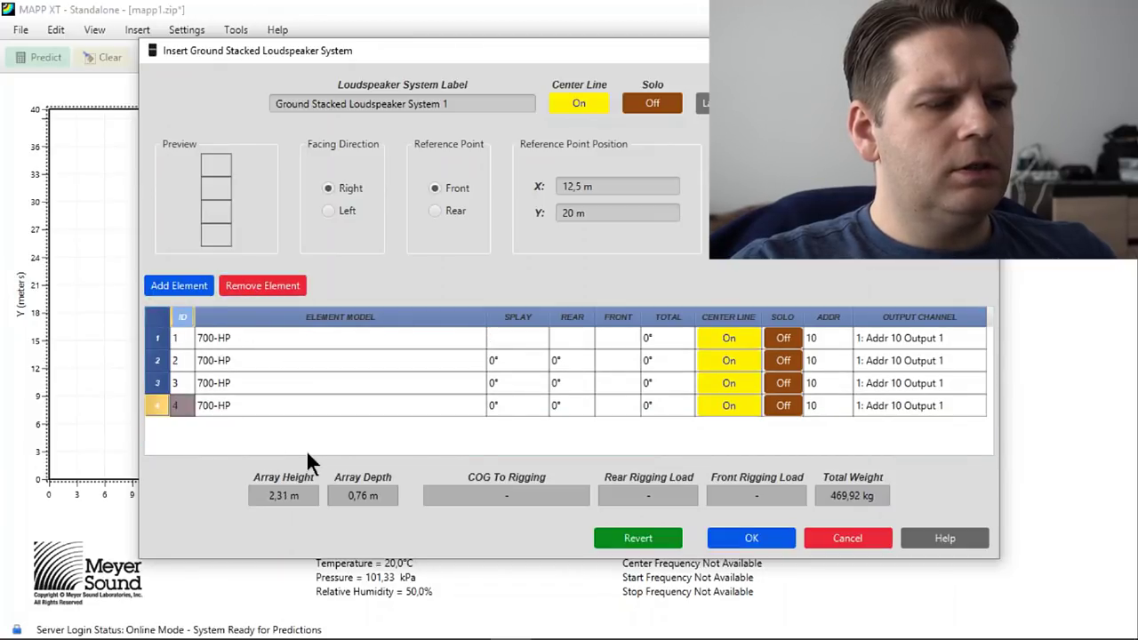
left_click(750, 537)
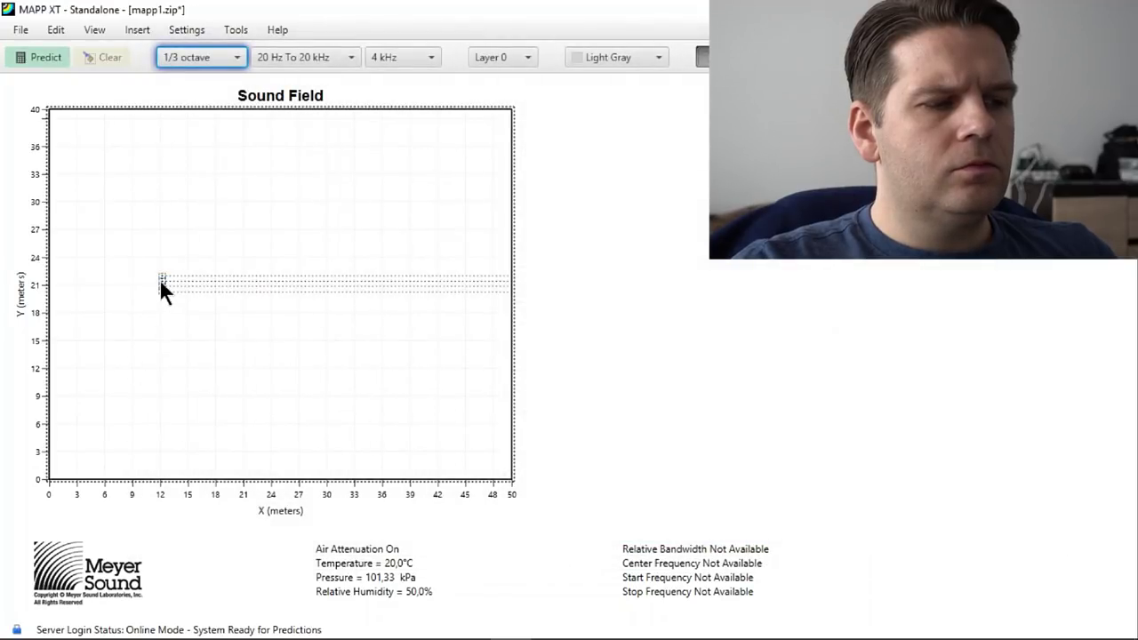
- Position the 700-HP ground stack with its reference point at X 10 m and Y 10 m, undoing any stray move
left_click_drag(161, 284, 67, 238)
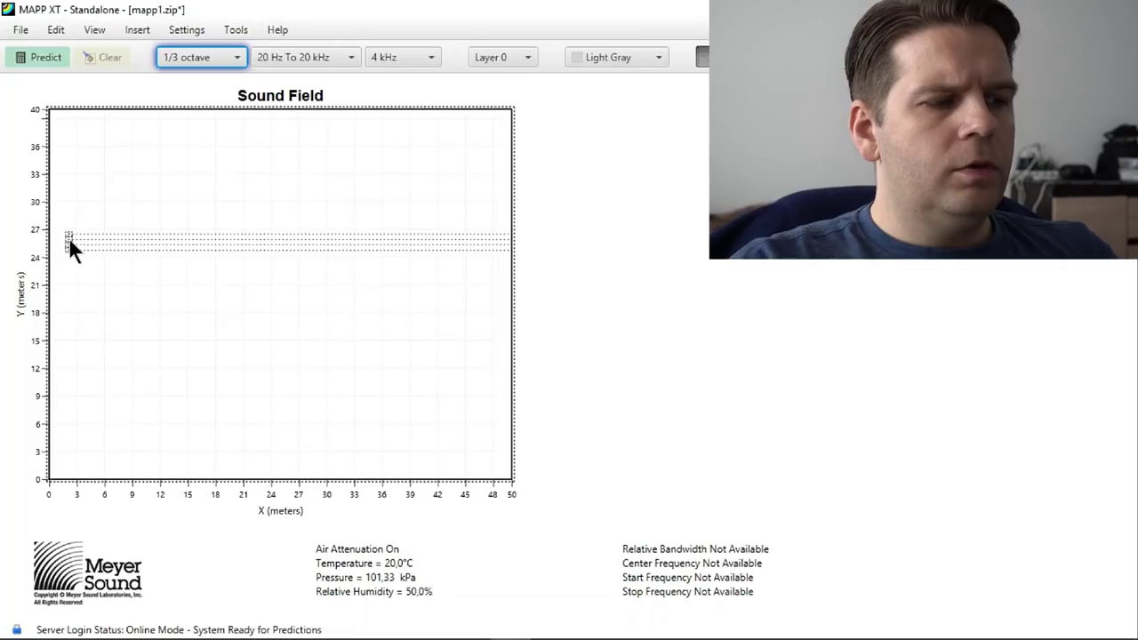
right_click(68, 238)
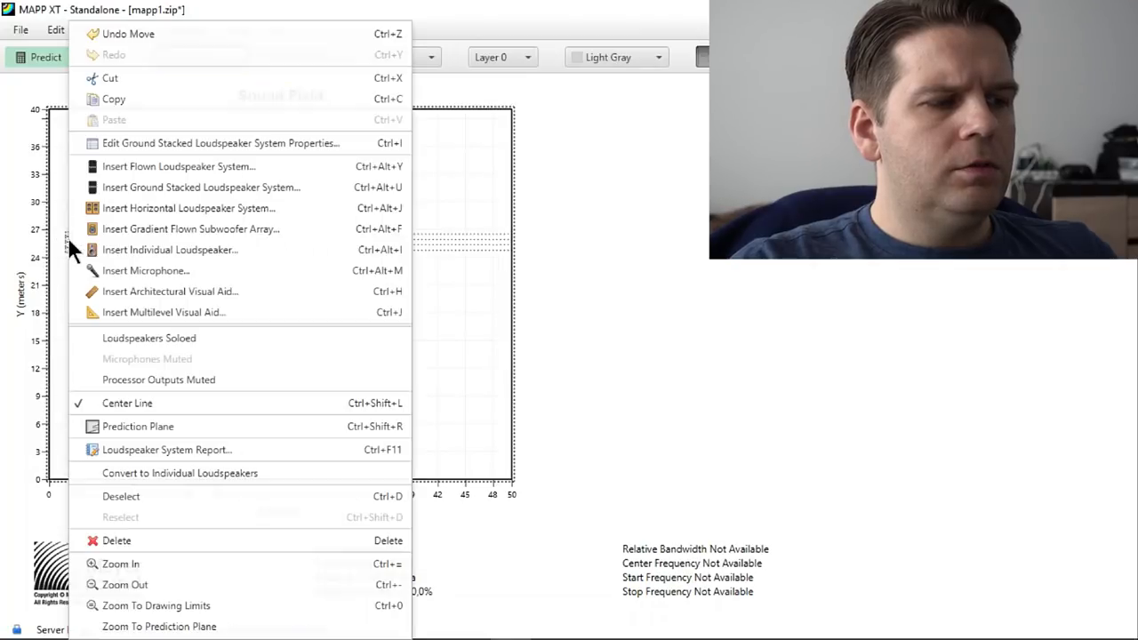
left_click(258, 142)
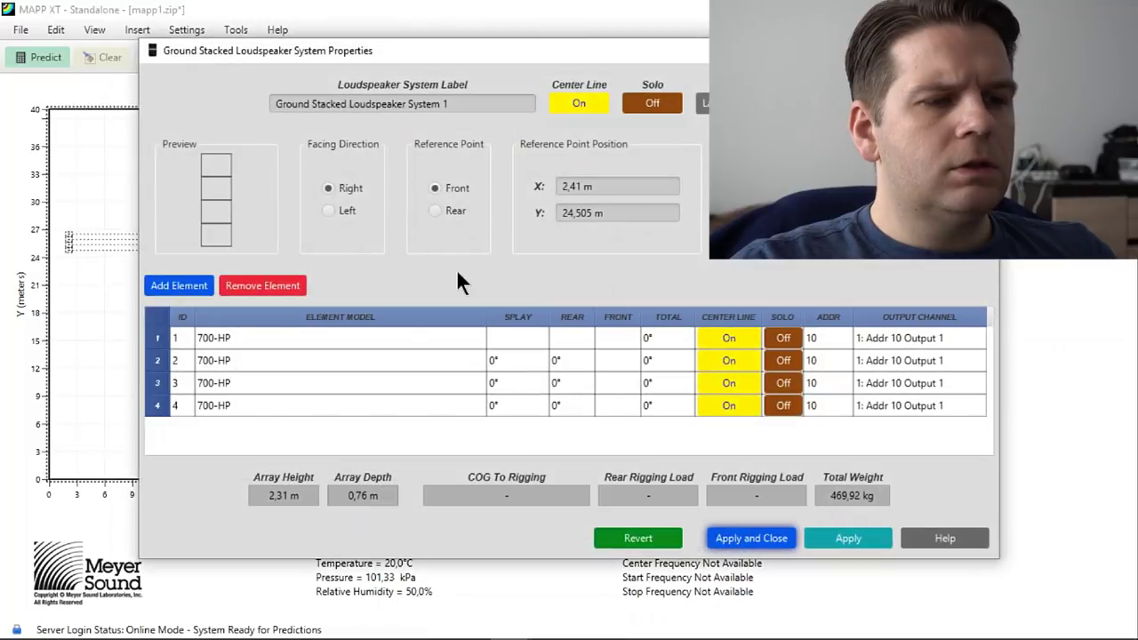
left_click(593, 186)
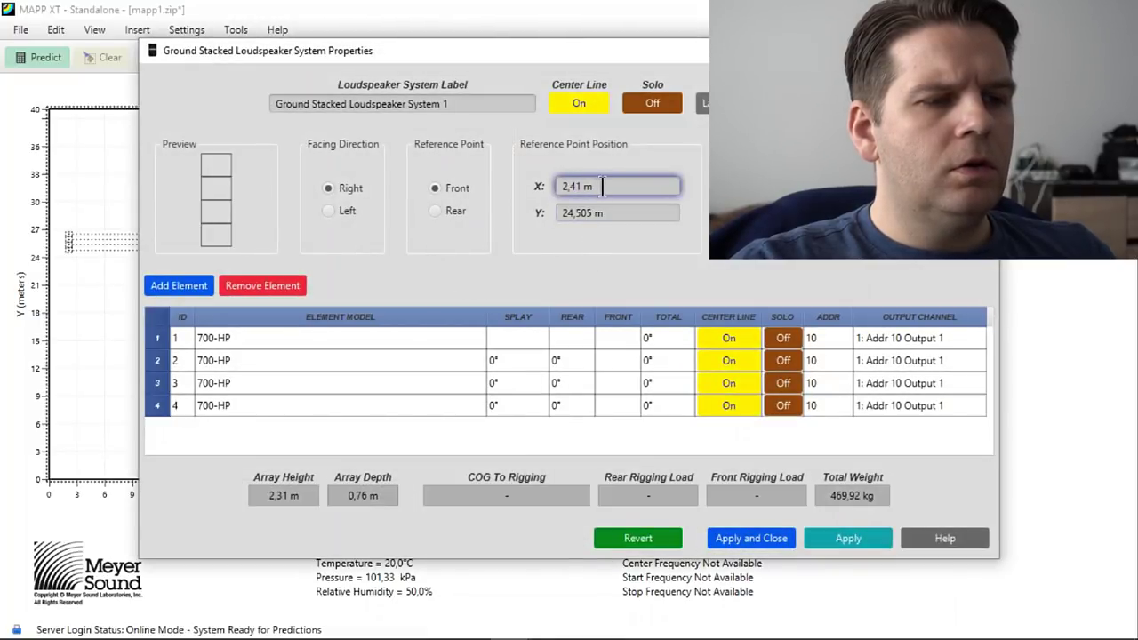
left_click_drag(594, 185, 533, 184)
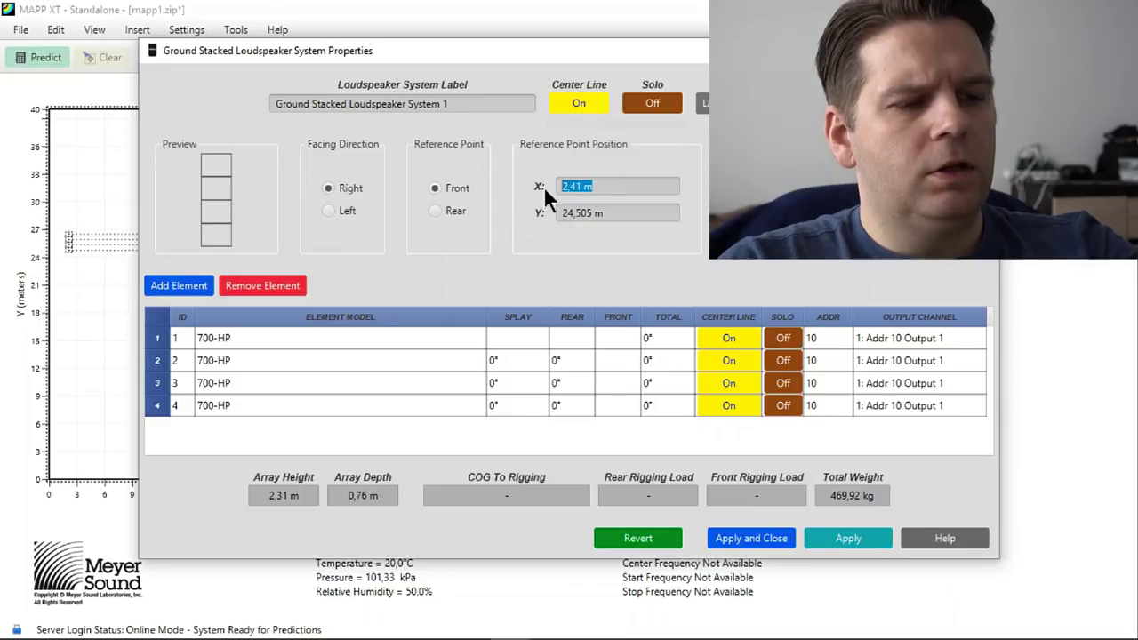
type("10")
left_click(591, 212)
left_click_drag(619, 213, 549, 215)
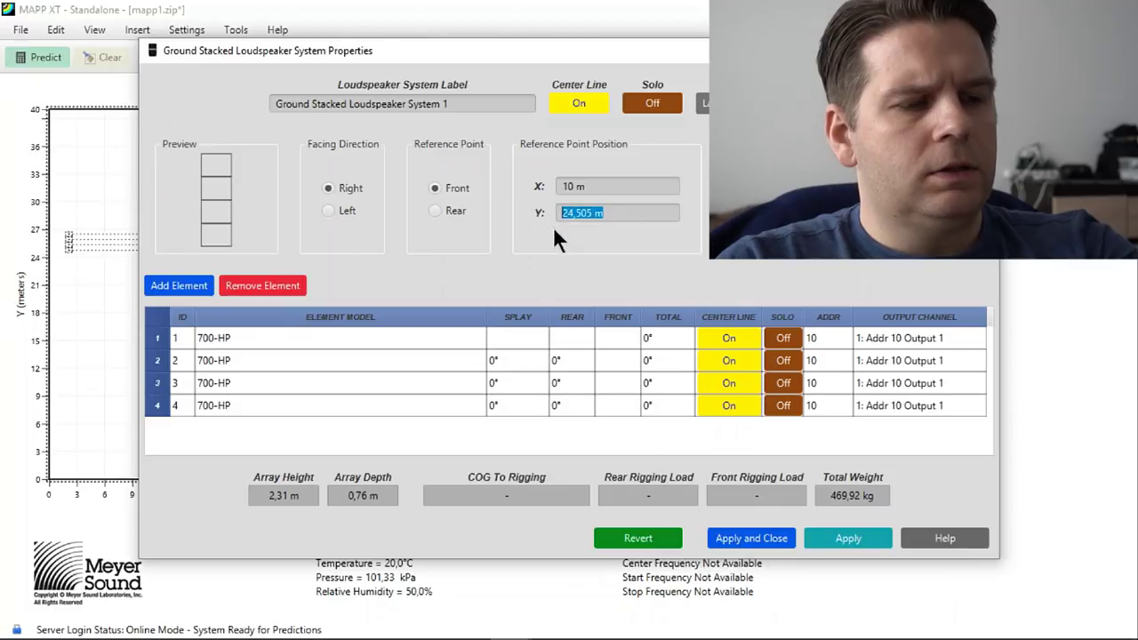
type("10")
key("Return")
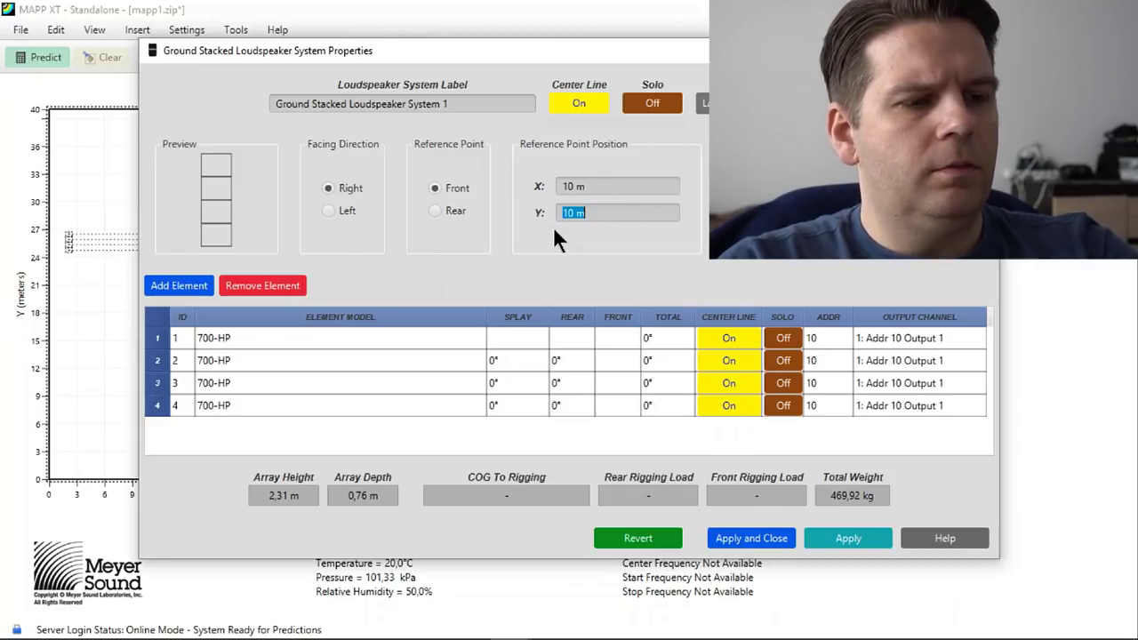
left_click(750, 540)
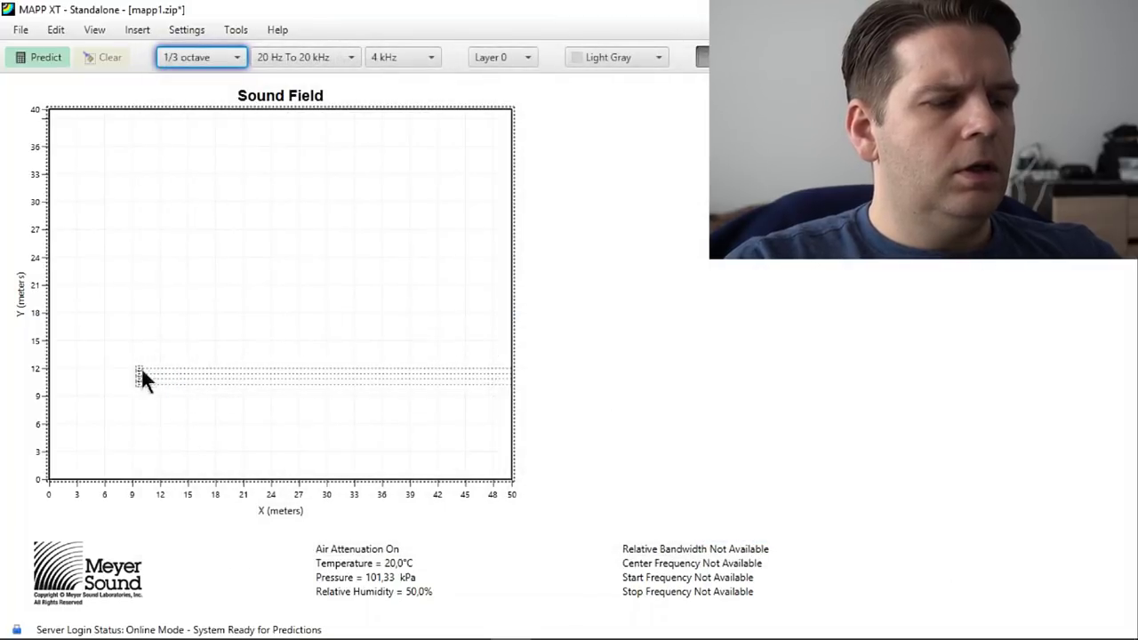
left_click_drag(152, 407, 147, 384)
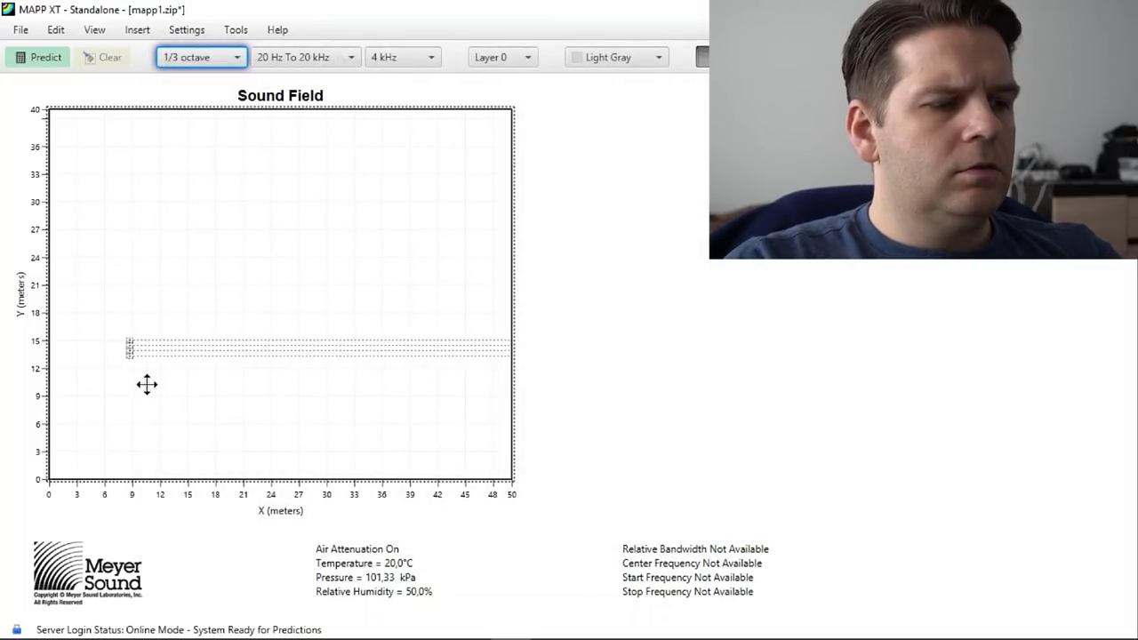
key("ctrl+z")
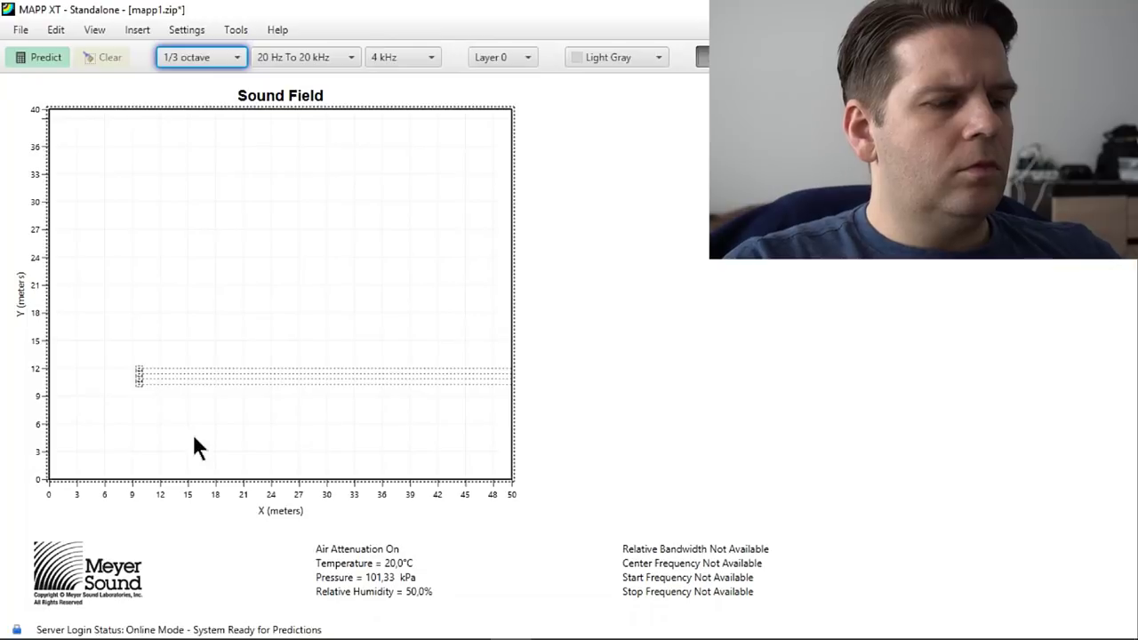
- Copy the 700-HP stack and paste the duplicate above the original at about X 9.8 m, Y 25.5 m
right_click(140, 373)
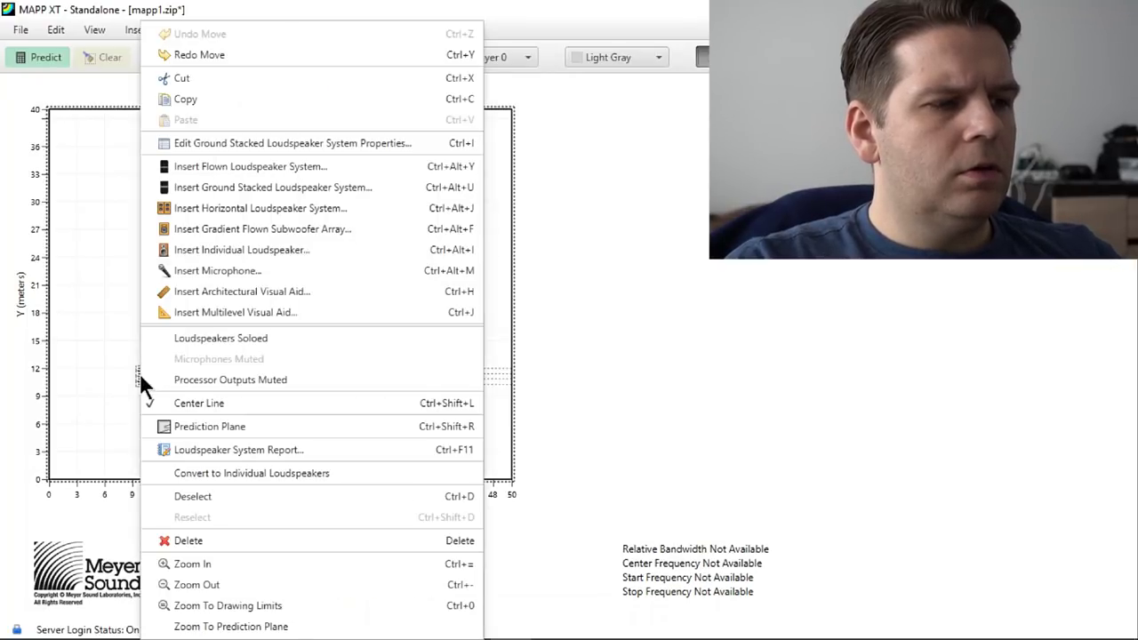
left_click(224, 99)
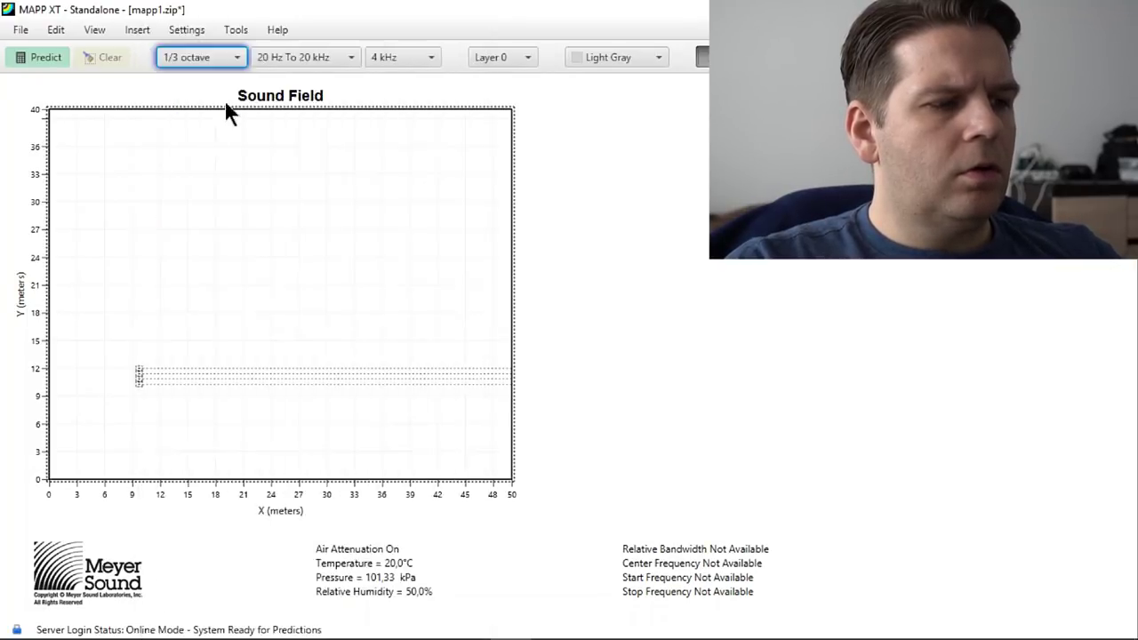
right_click(133, 219)
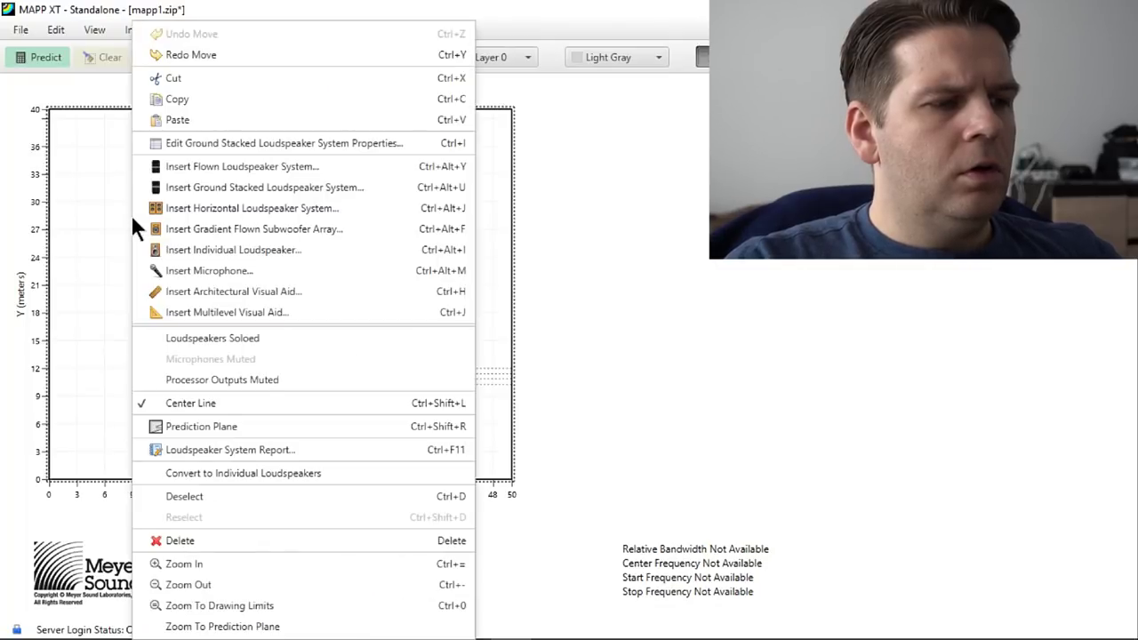
left_click(224, 120)
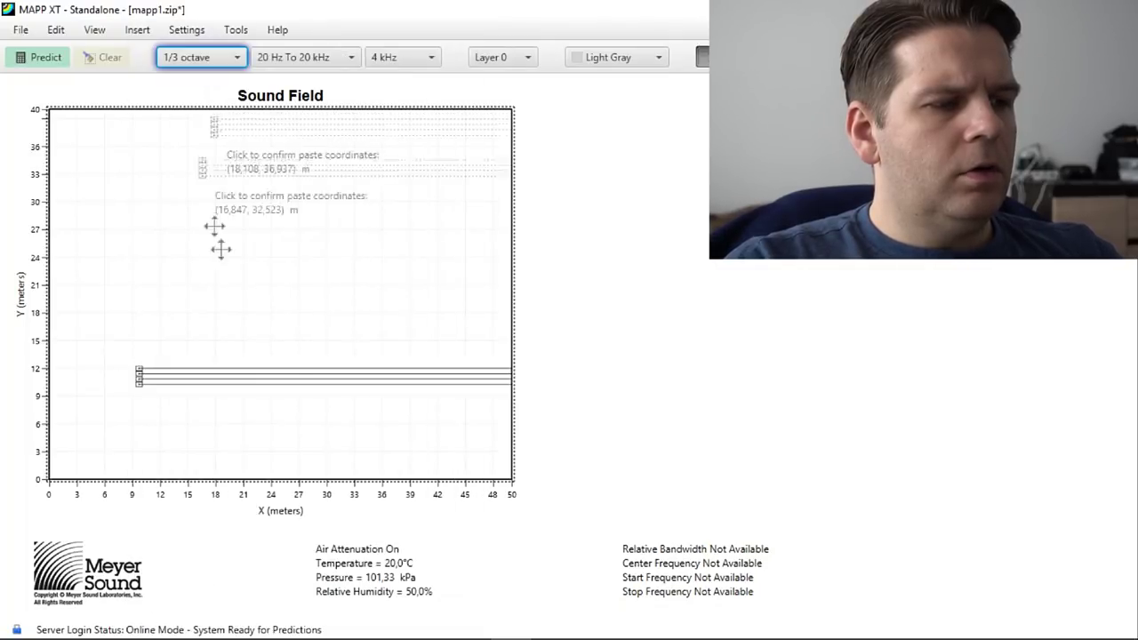
left_click(140, 240)
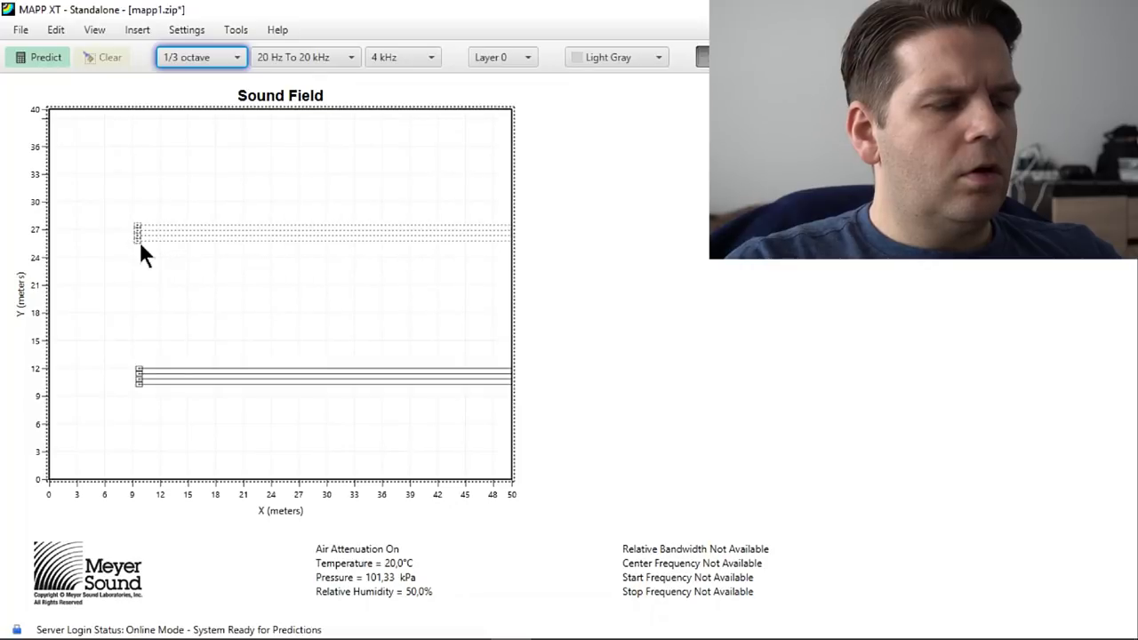
- Set the duplicated stack's reference point to X 10 m and Y 20 m and apply the change
right_click(137, 236)
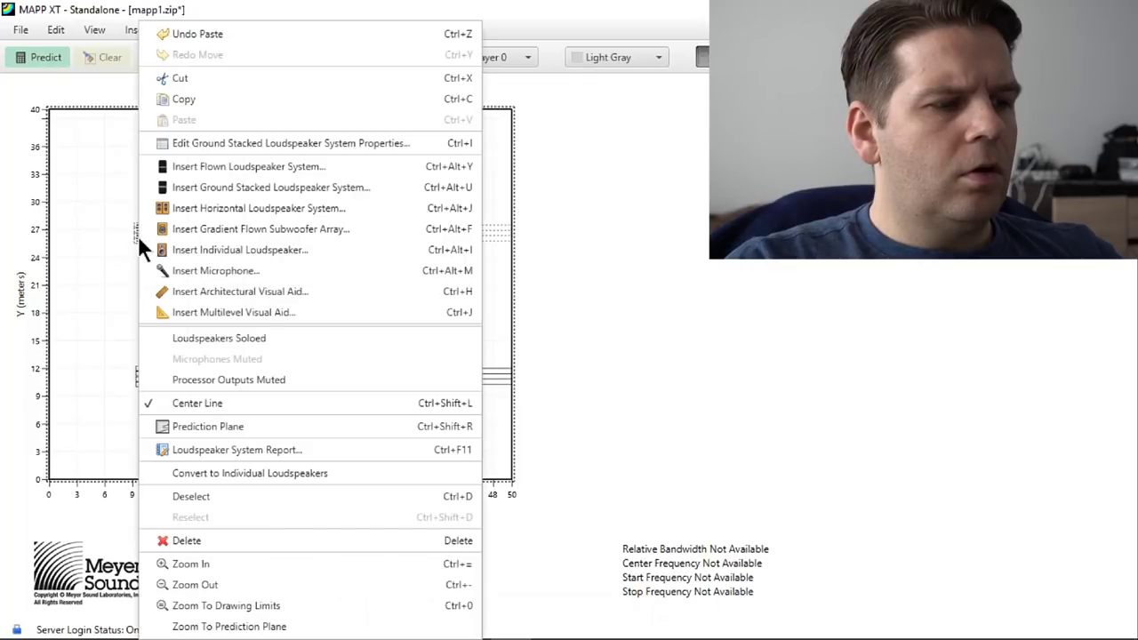
left_click(243, 143)
left_click(614, 213)
triple_click(614, 213)
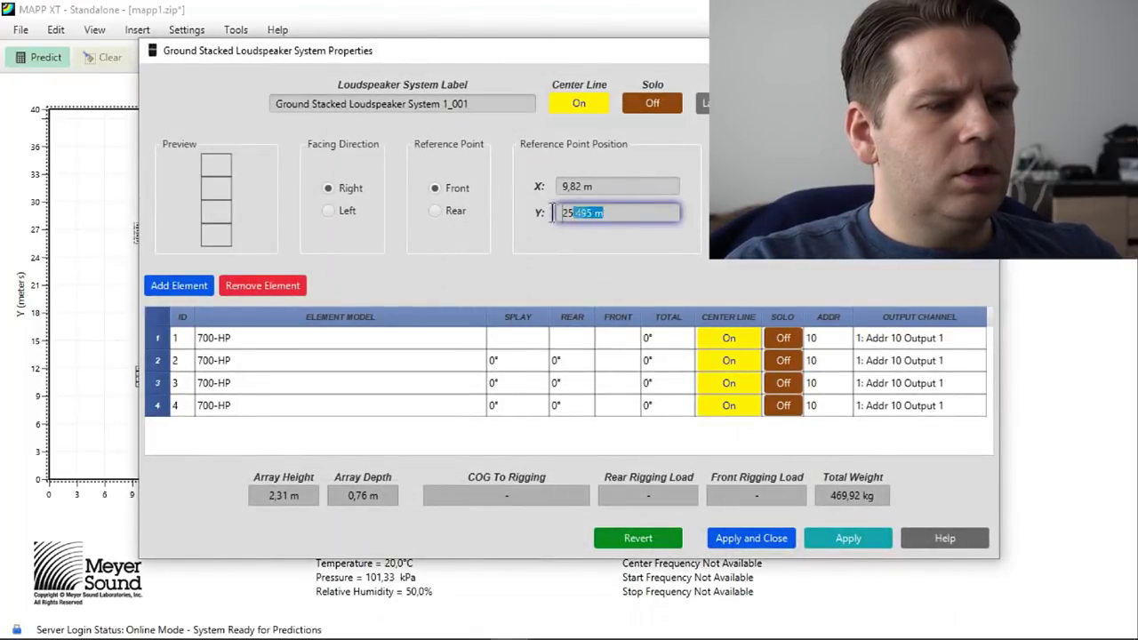
type("20")
key("shift+Tab")
type("10")
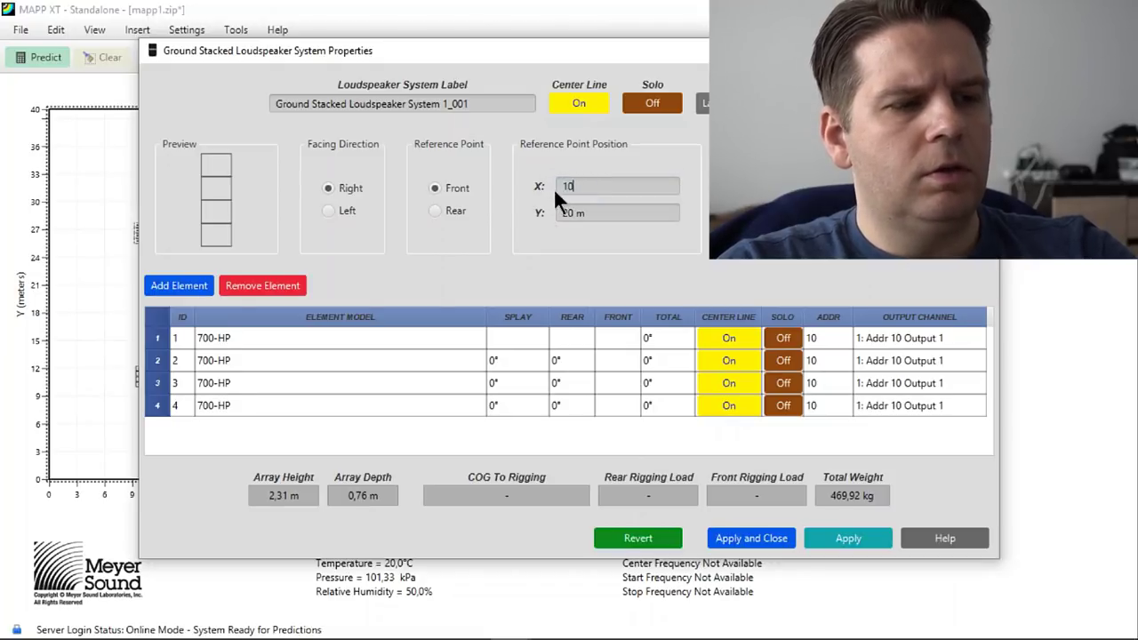
left_click(750, 538)
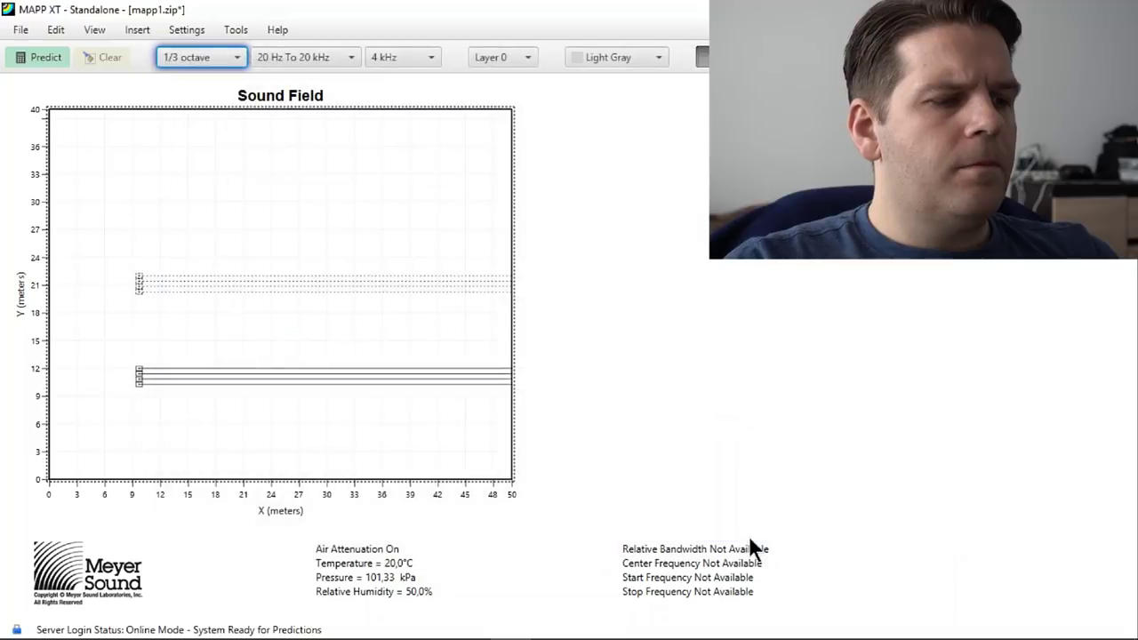
- Select only the upper 700-HP stack and predict its sound field at 4 kHz
left_click(154, 236)
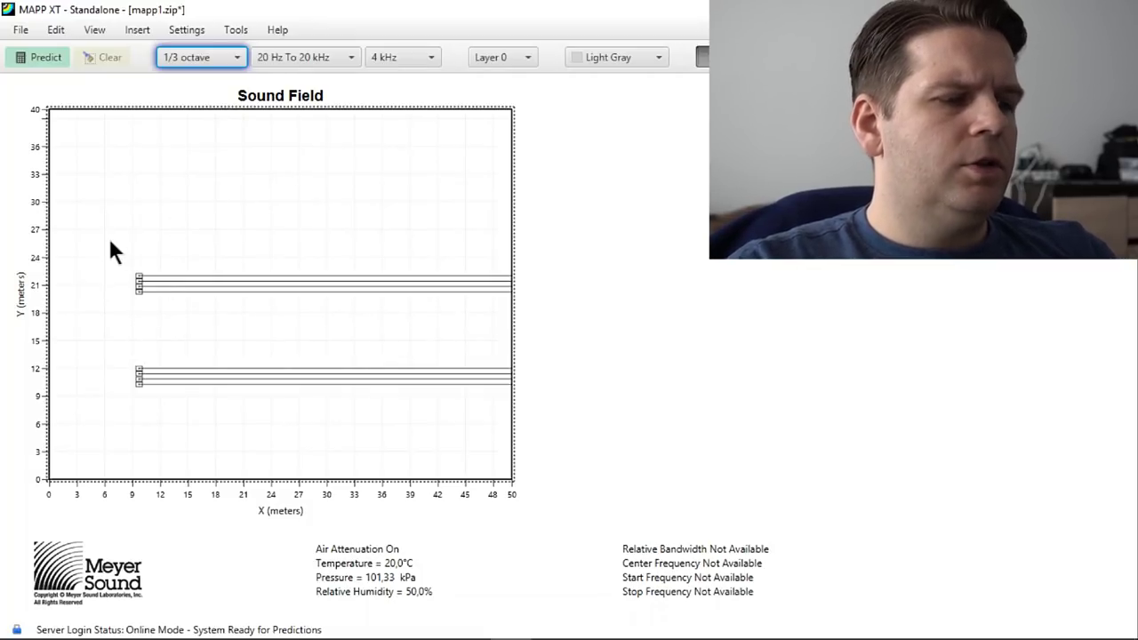
left_click_drag(108, 243, 182, 317)
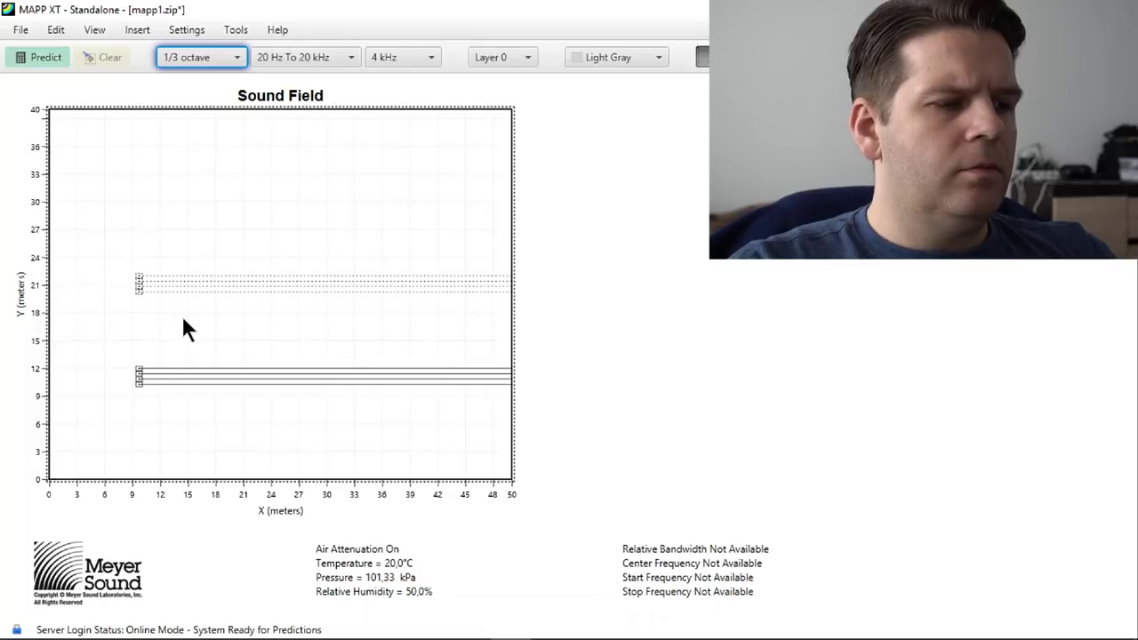
left_click(35, 60)
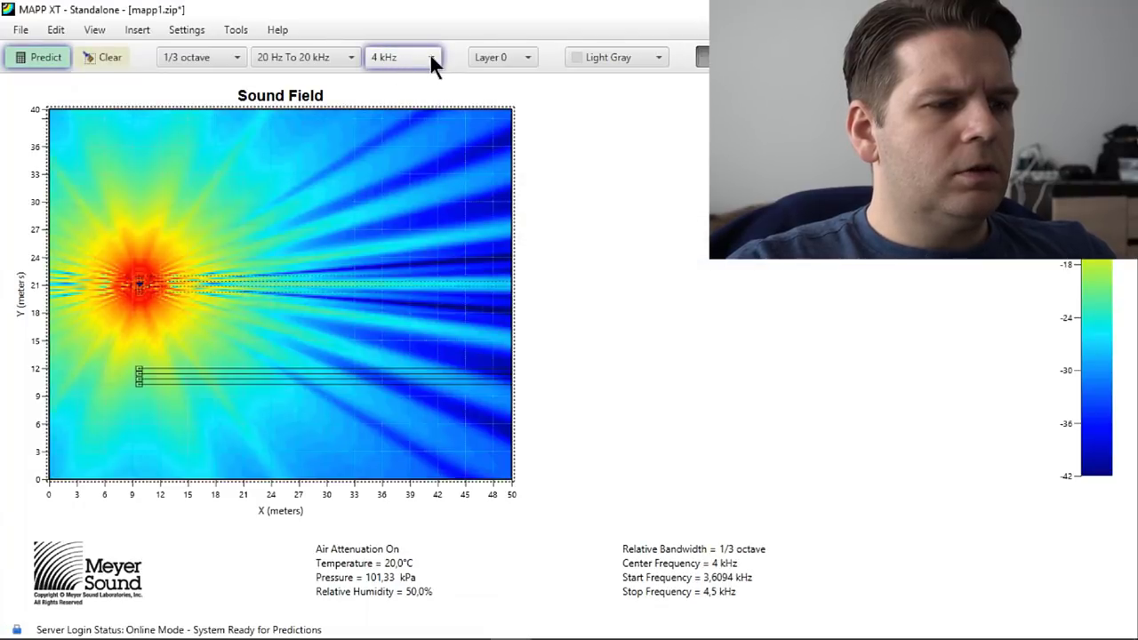
- Set the center frequency to 80 Hz and predict the upper stack's sound field again
left_click(430, 55)
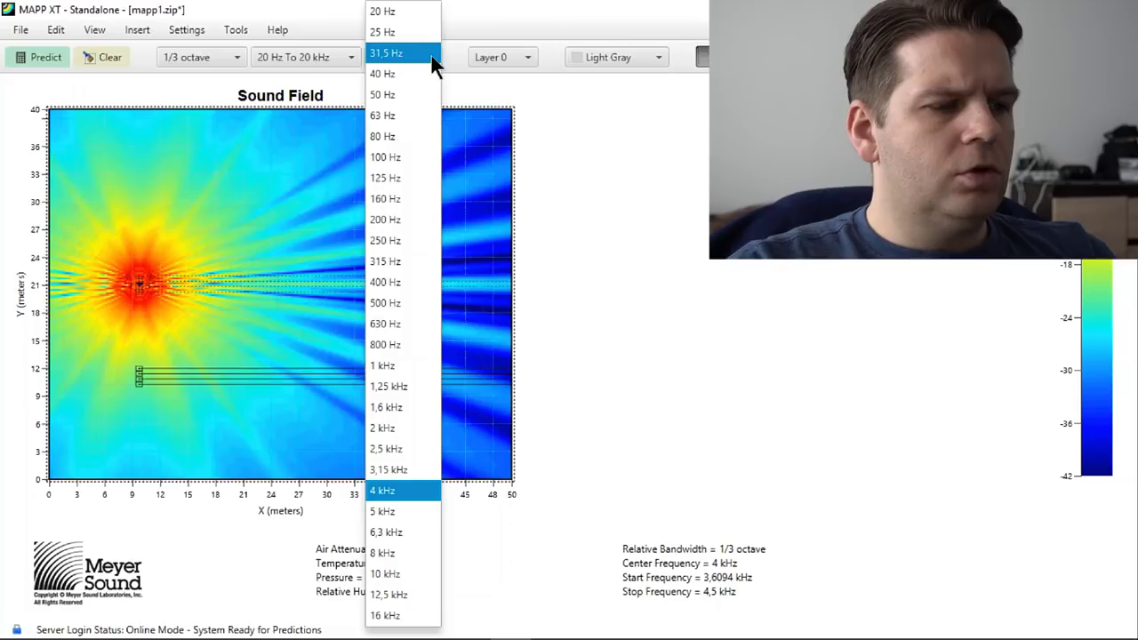
left_click(382, 136)
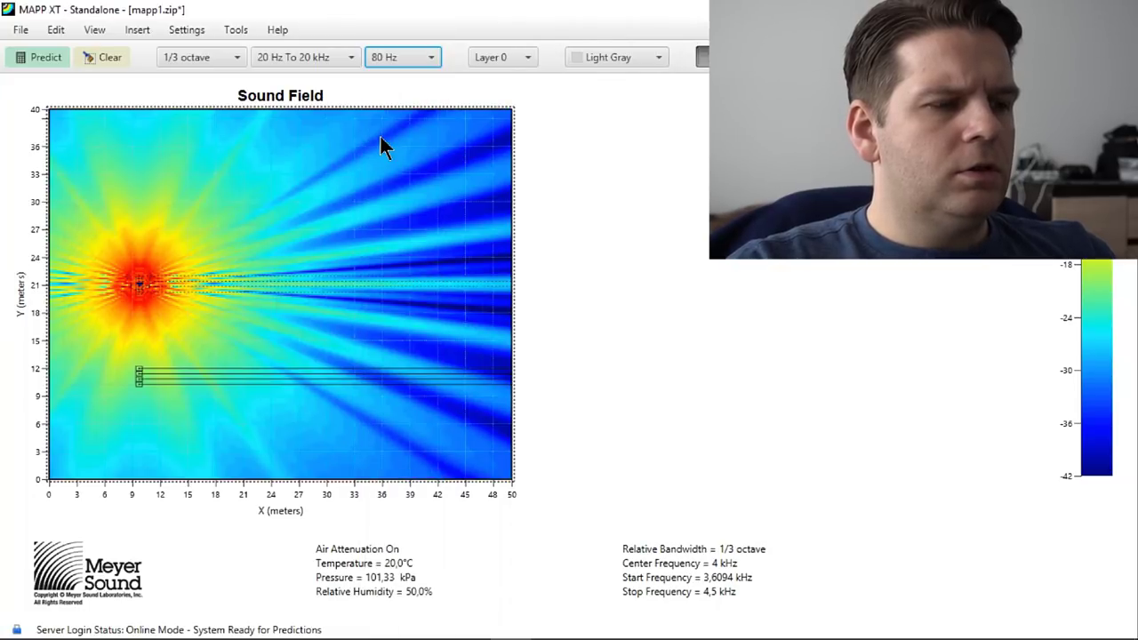
left_click(44, 56)
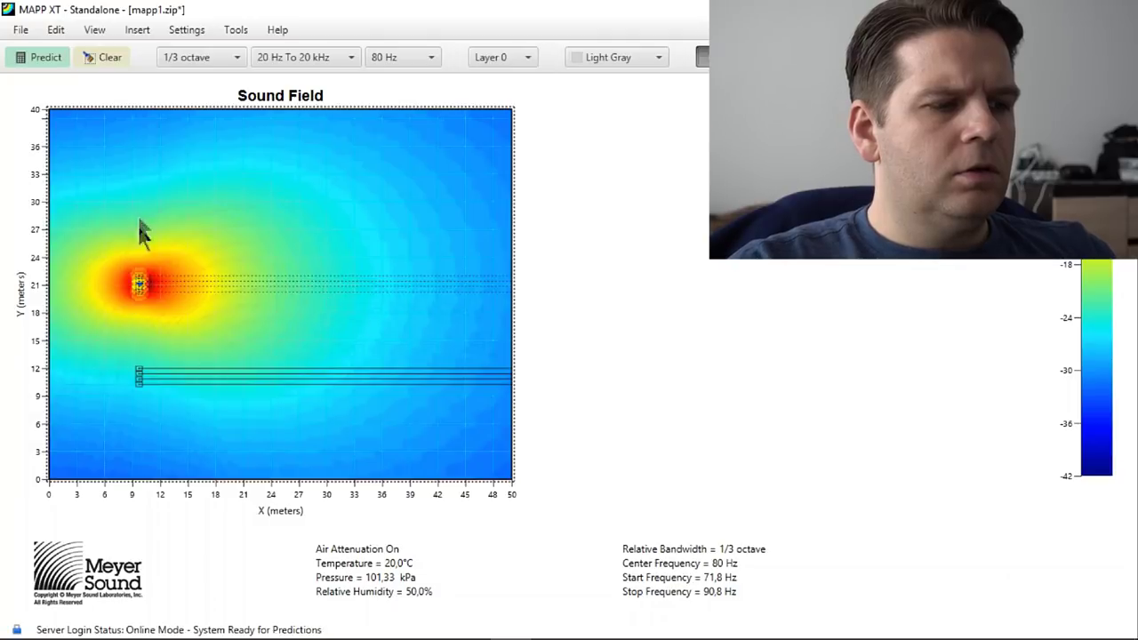
- Select only the lower 700-HP stack and predict its 80 Hz sound field
left_click(155, 416)
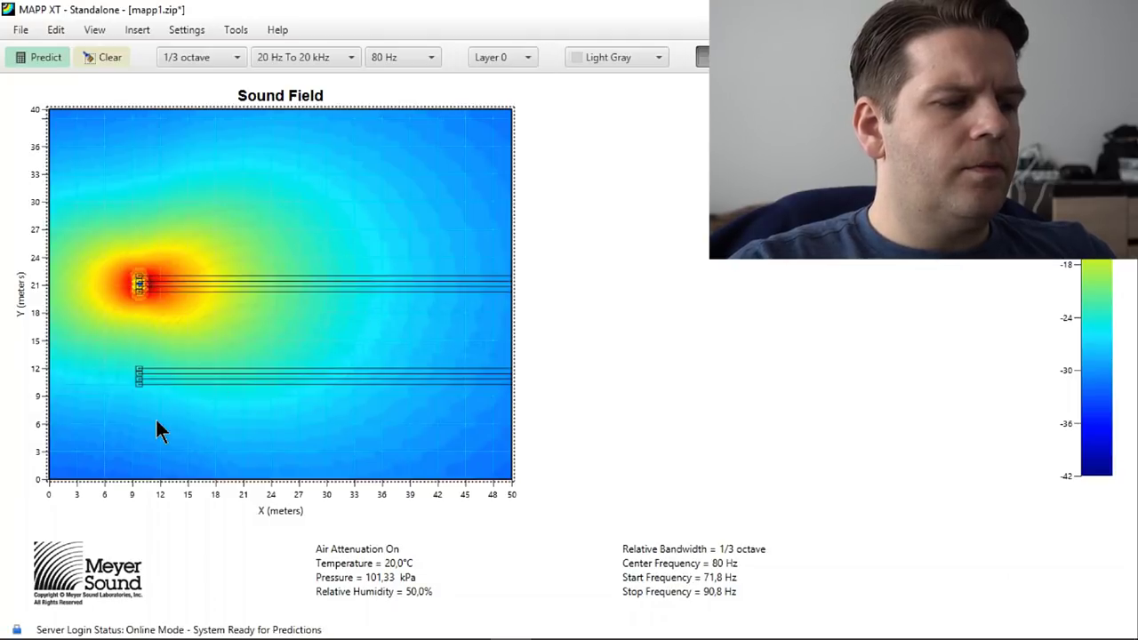
left_click_drag(158, 418, 112, 342)
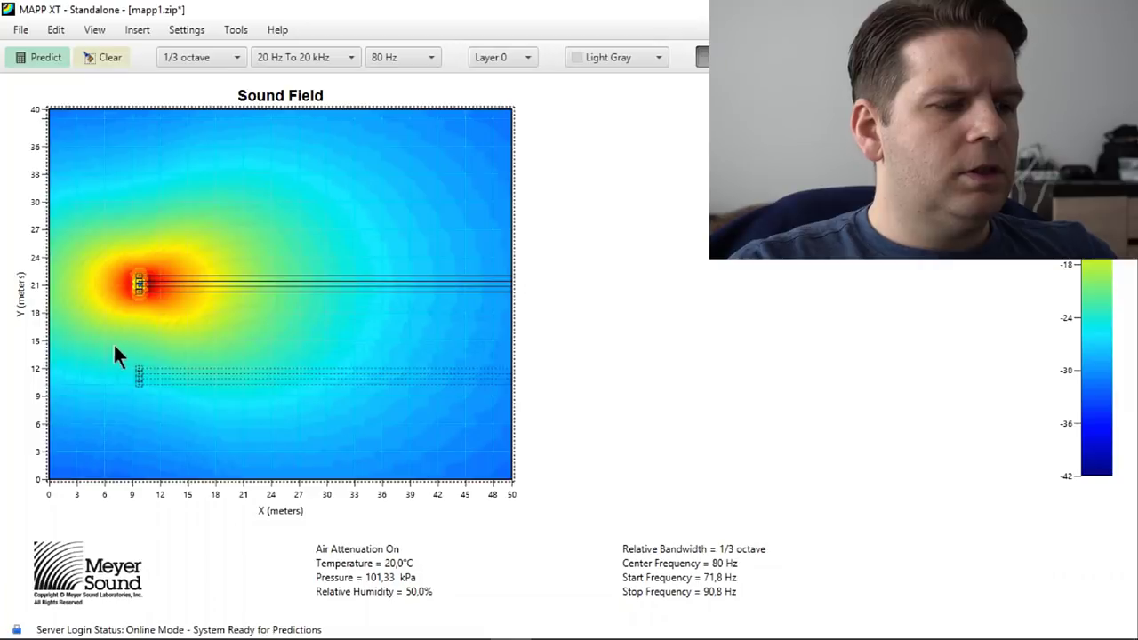
left_click(41, 58)
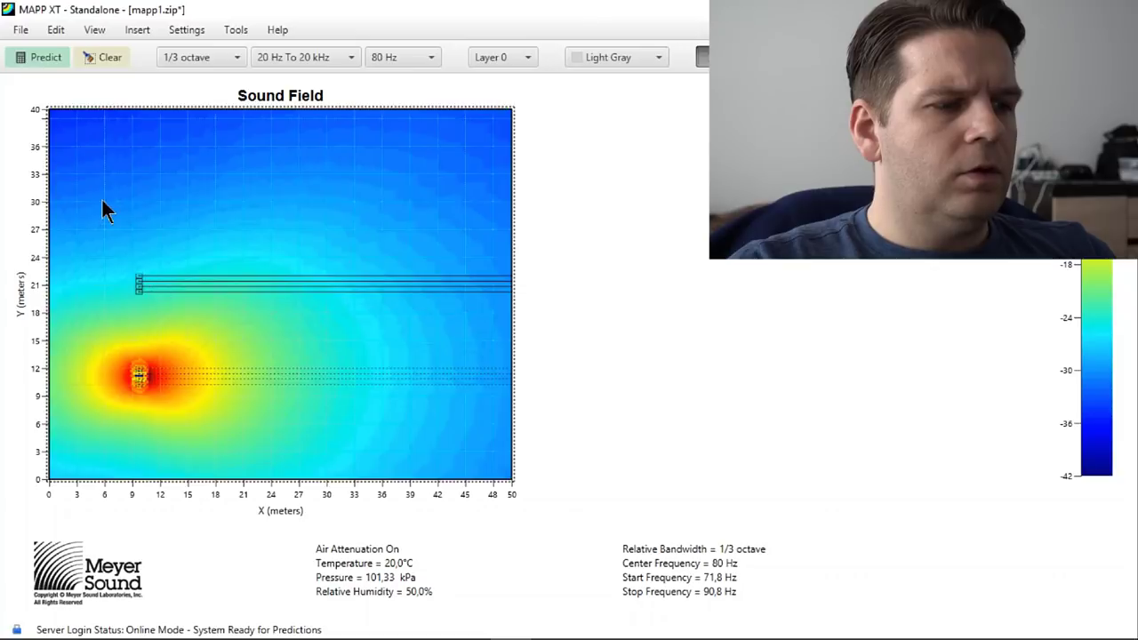
- Select both 700-HP stacks together and predict their combined sound field at 80 Hz
left_click(101, 201)
left_click_drag(101, 204, 201, 416)
left_click(39, 59)
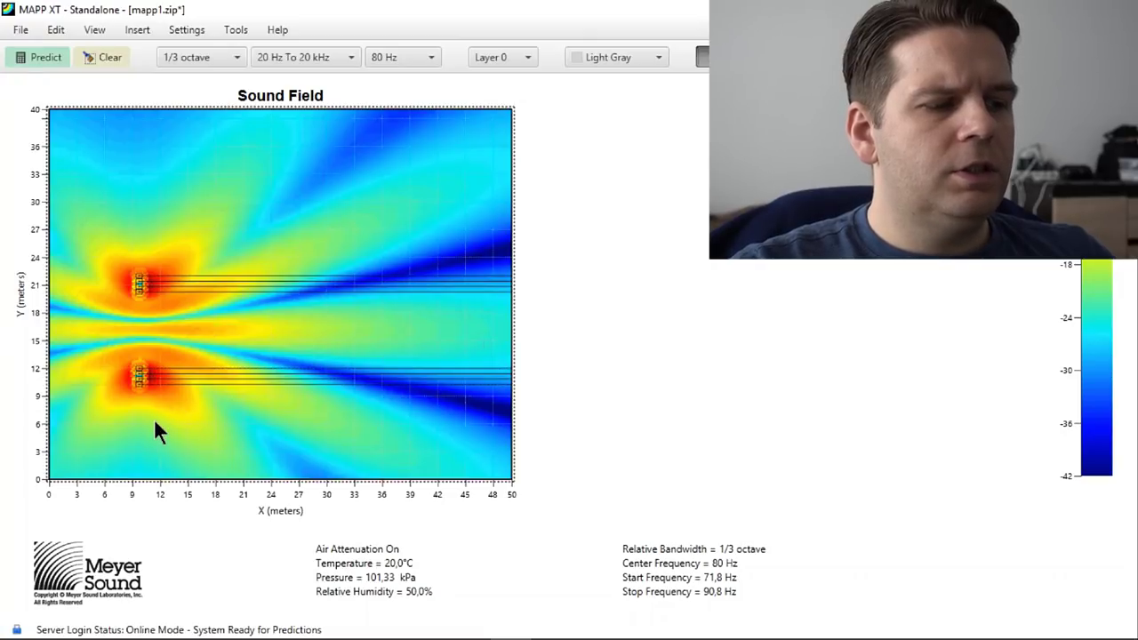
- Clear the prediction and set the lower stack's reference point to Y 15 m, applying the change
left_click(126, 375)
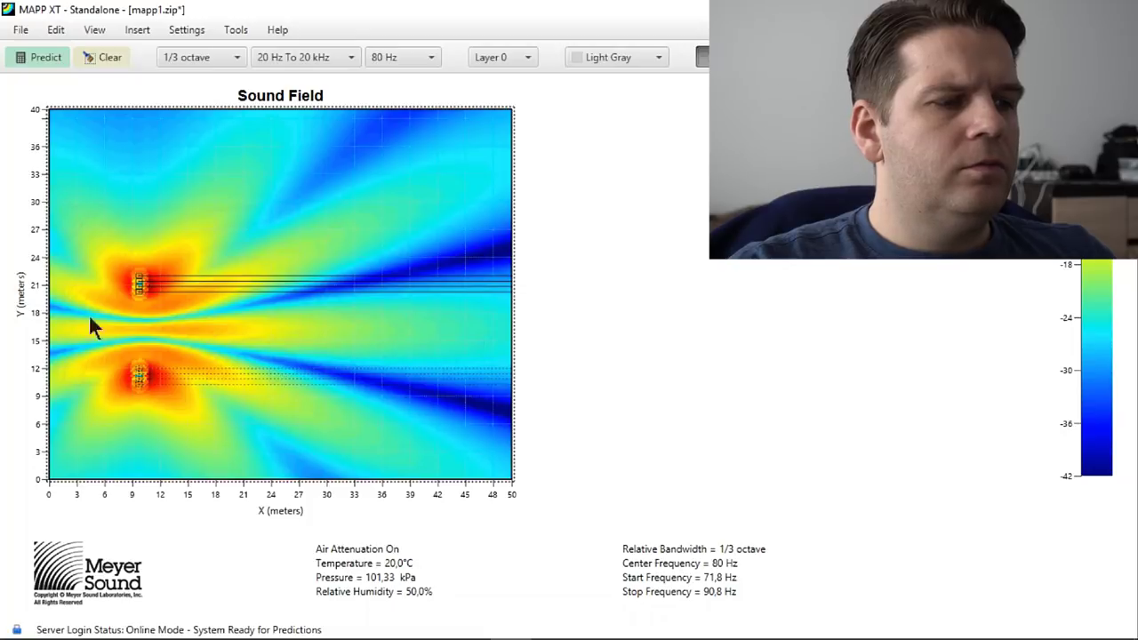
left_click(107, 56)
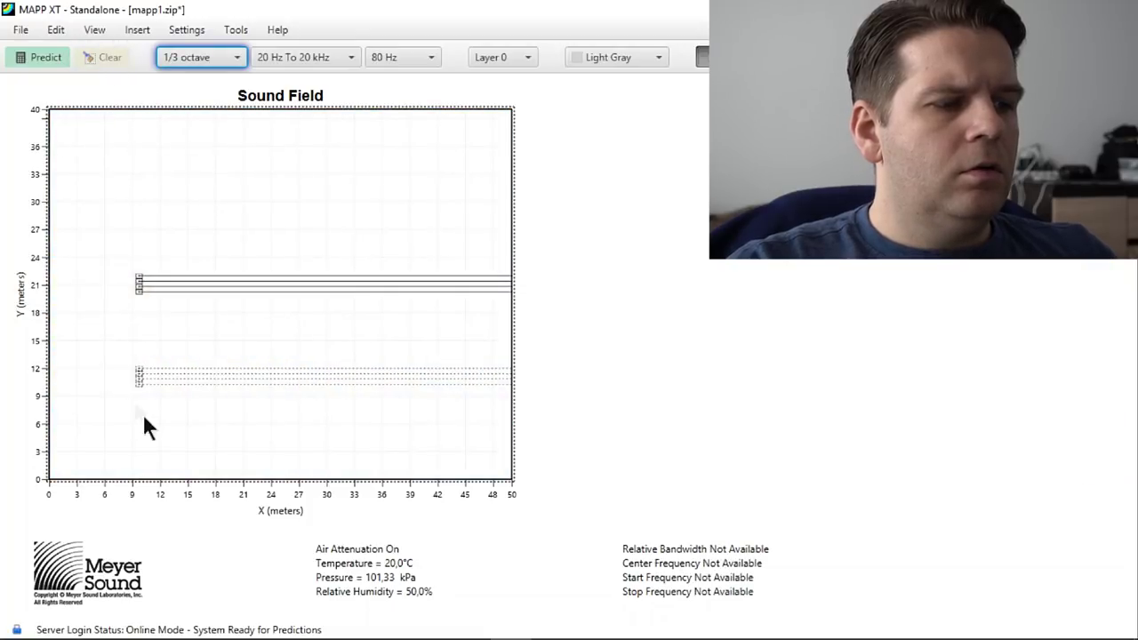
left_click_drag(154, 403, 127, 365)
right_click(138, 373)
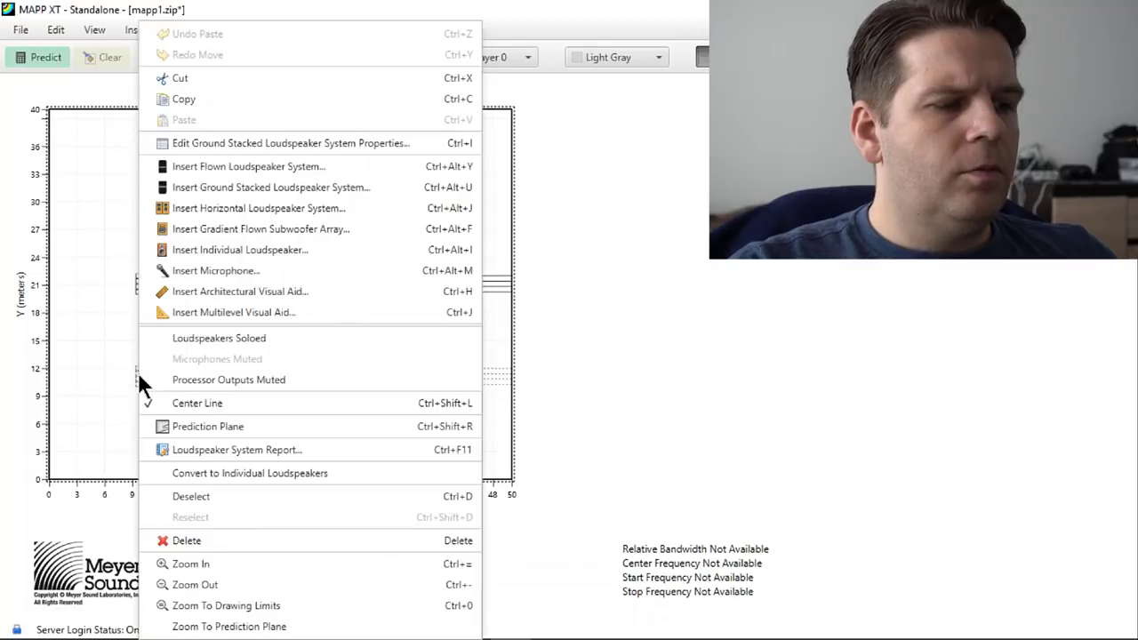
left_click(282, 143)
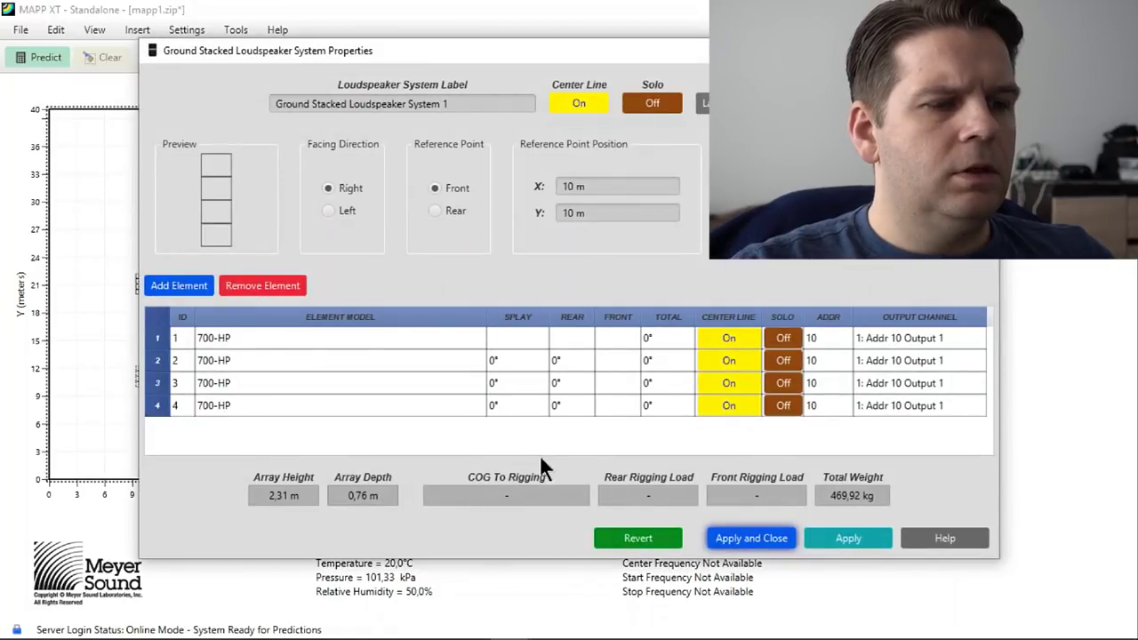
left_click(605, 186)
left_click(577, 213)
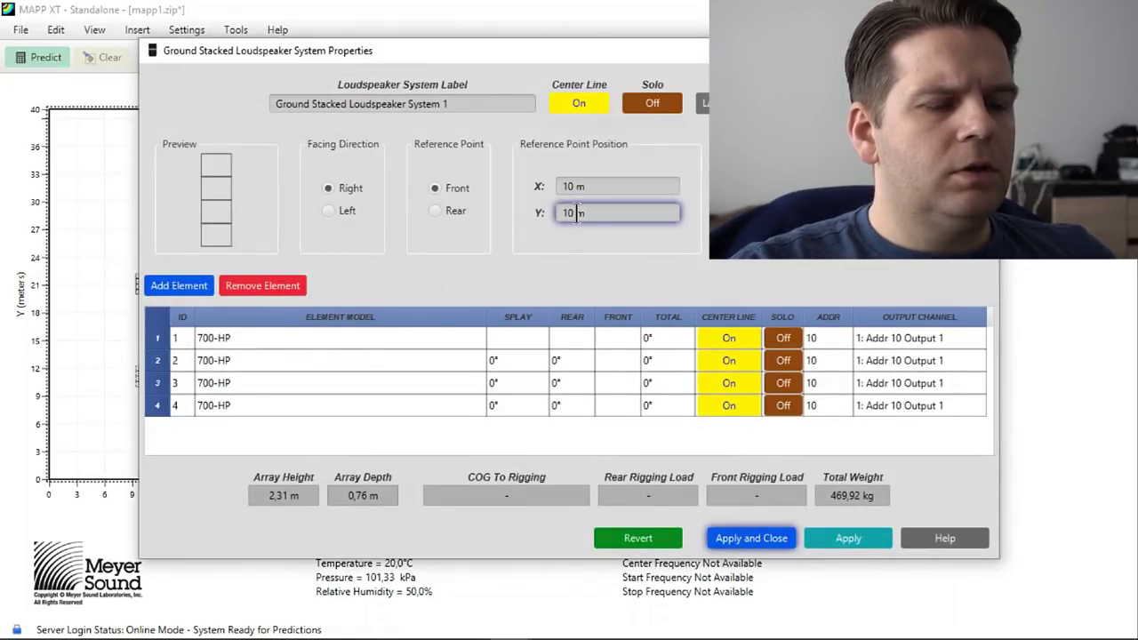
left_click_drag(577, 213, 558, 214)
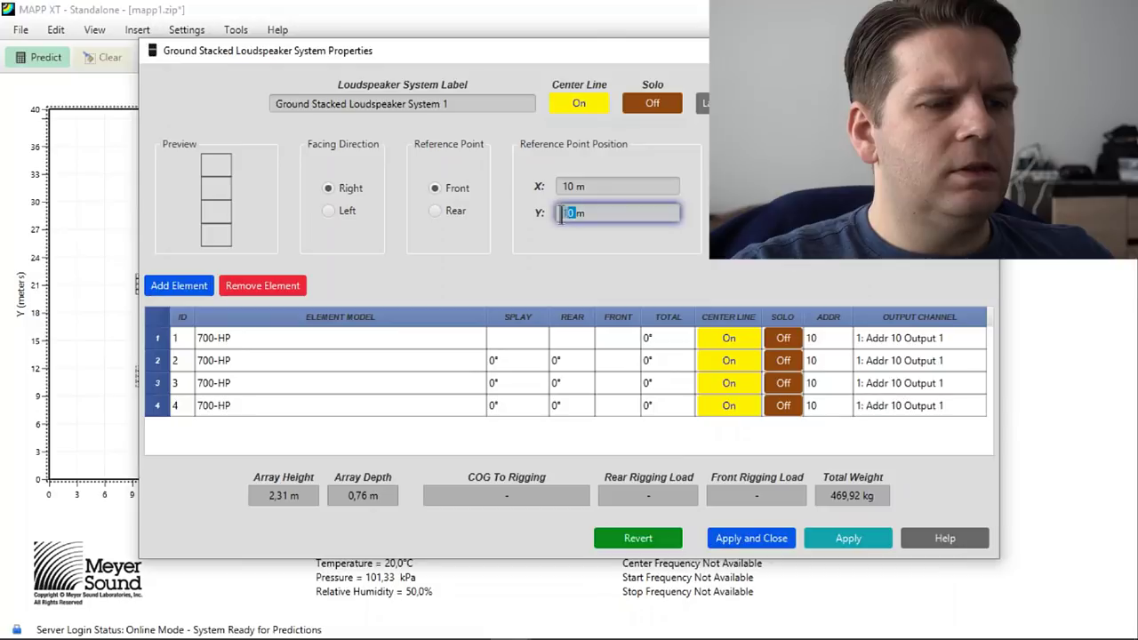
type("15m")
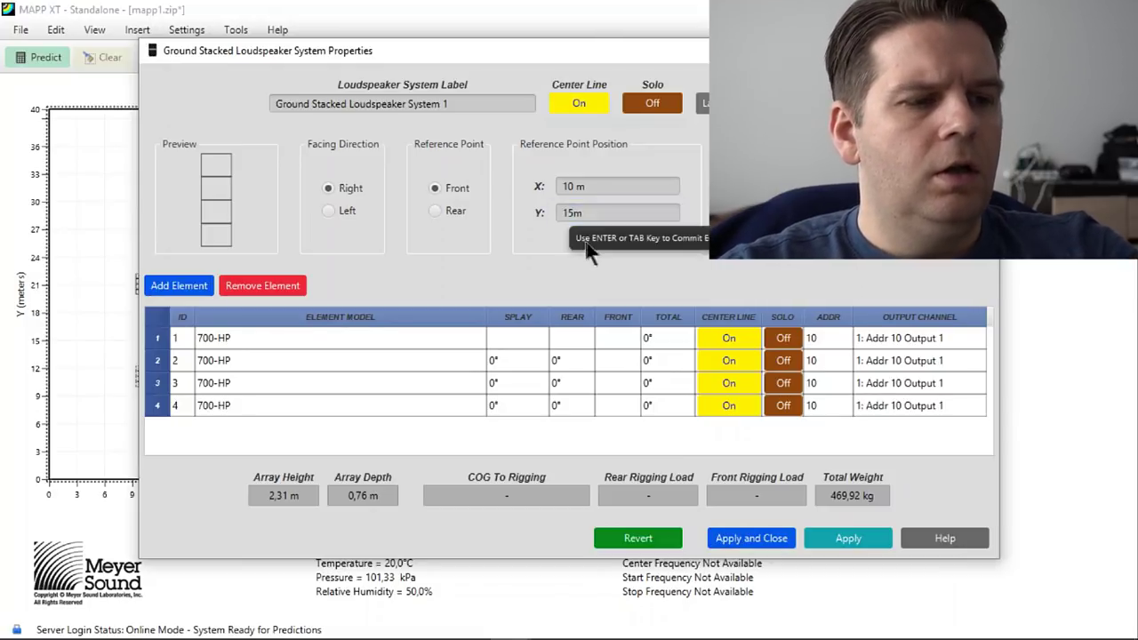
key("Return")
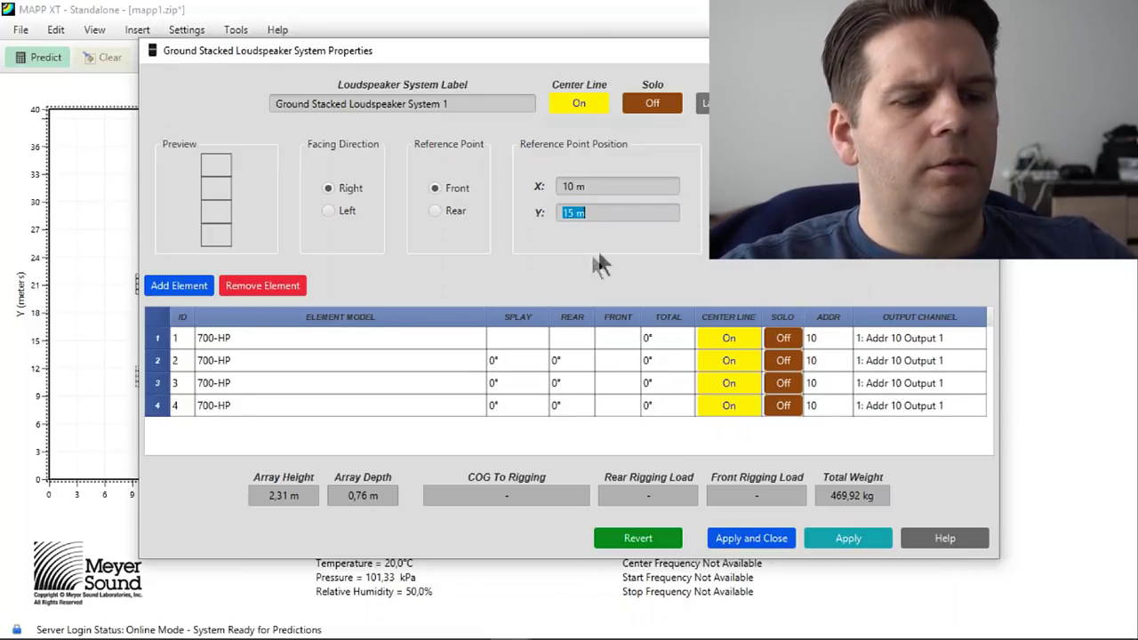
left_click(749, 540)
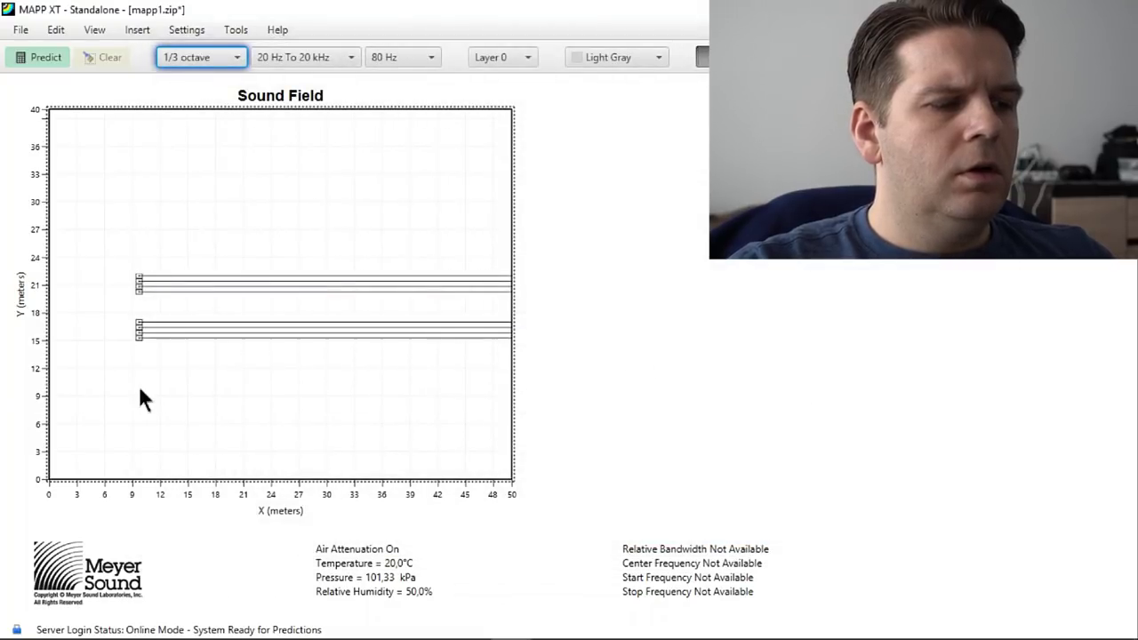
- Select both stacks at their closer spacing and run a new 80 Hz sound-field prediction
left_click_drag(189, 388, 85, 243)
left_click(42, 55)
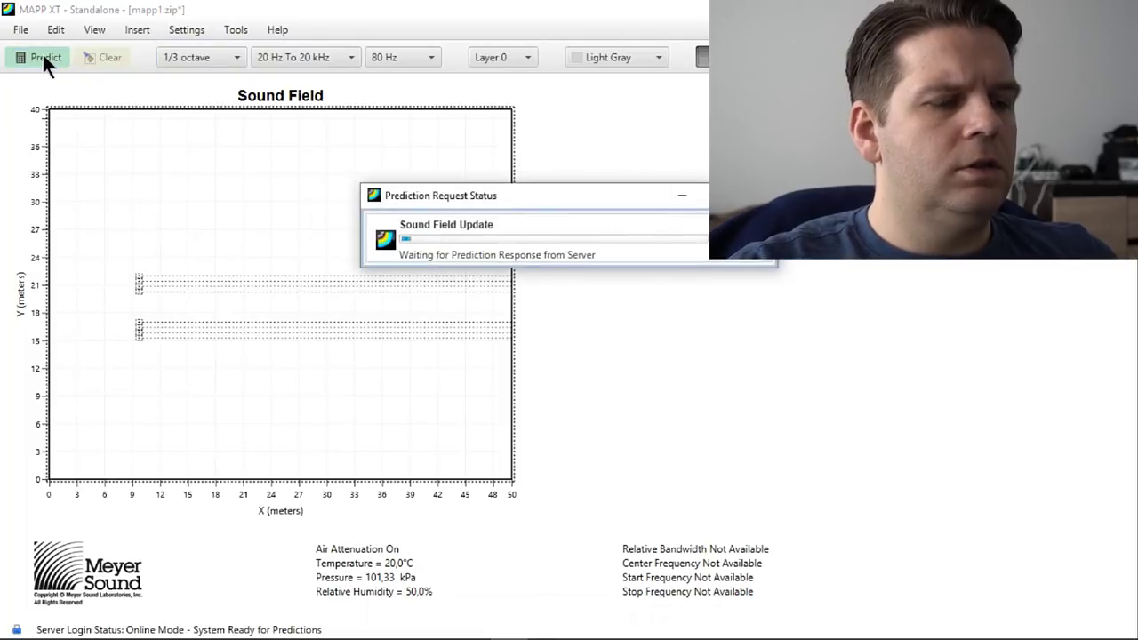